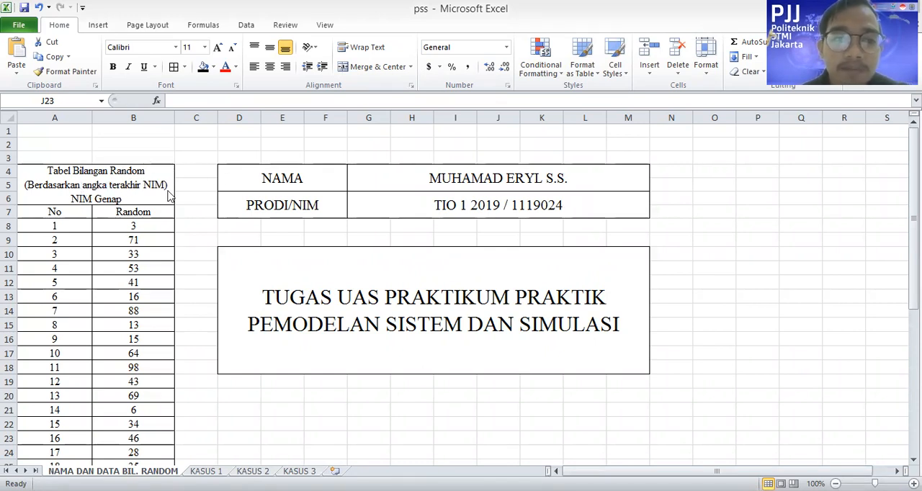
Review the random number table, and examine the problem text, both distribution tables and the simulation table on the KASUS 1 sheet
double_click(121, 188)
scroll(123, 207, "down", 11)
scroll(87, 255, "up", 9)
scroll(133, 243, "up", 2)
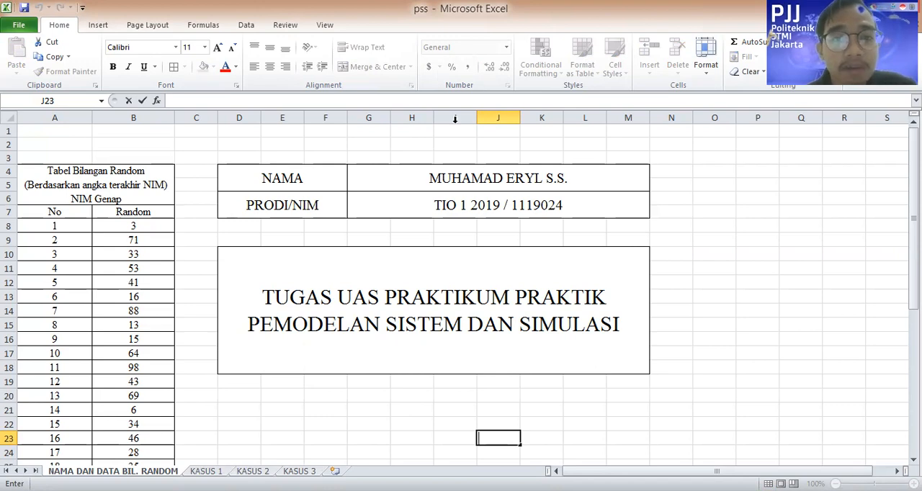
left_click(206, 472)
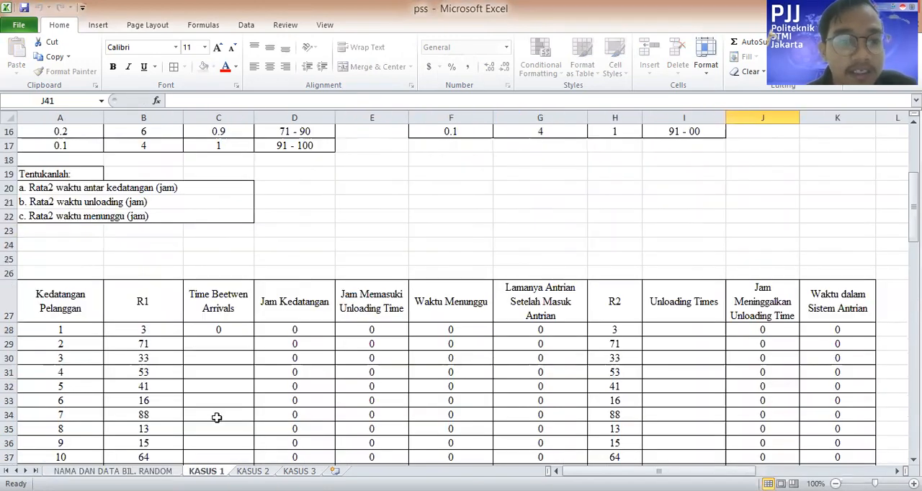
scroll(214, 360, "up", 5)
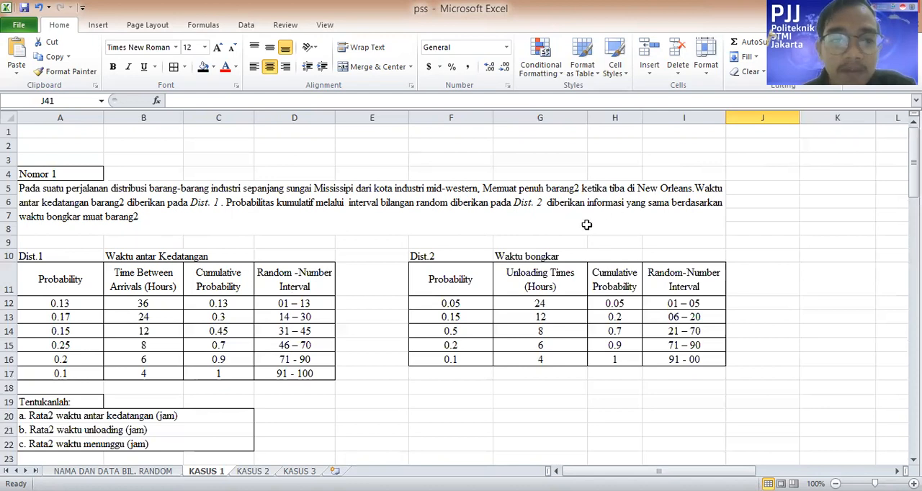
scroll(183, 238, "down", 1)
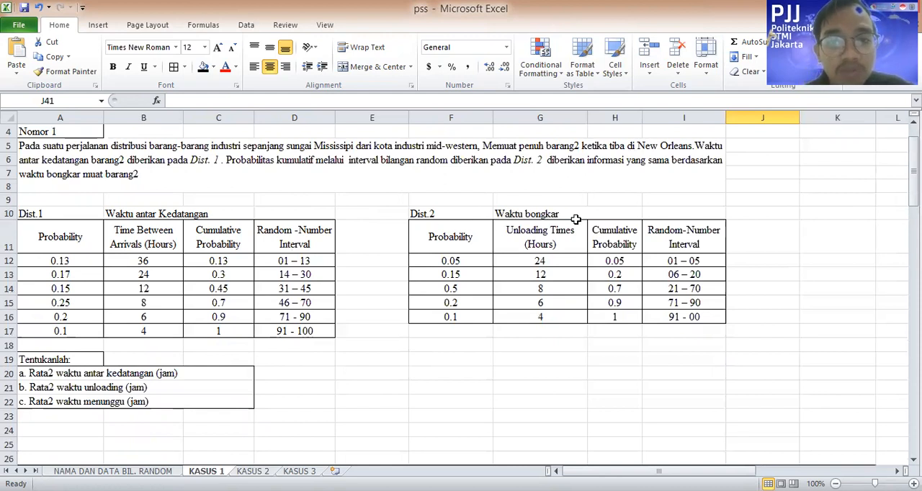
scroll(120, 329, "down", 1)
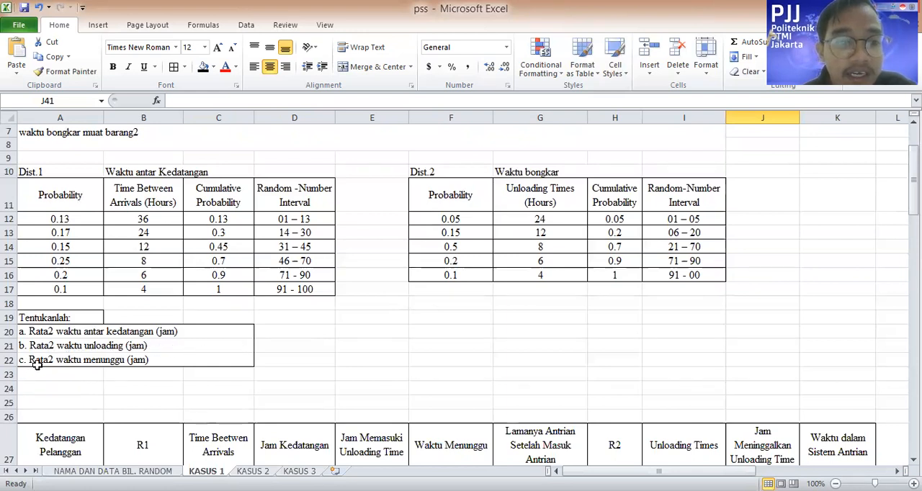
scroll(173, 360, "down", 5)
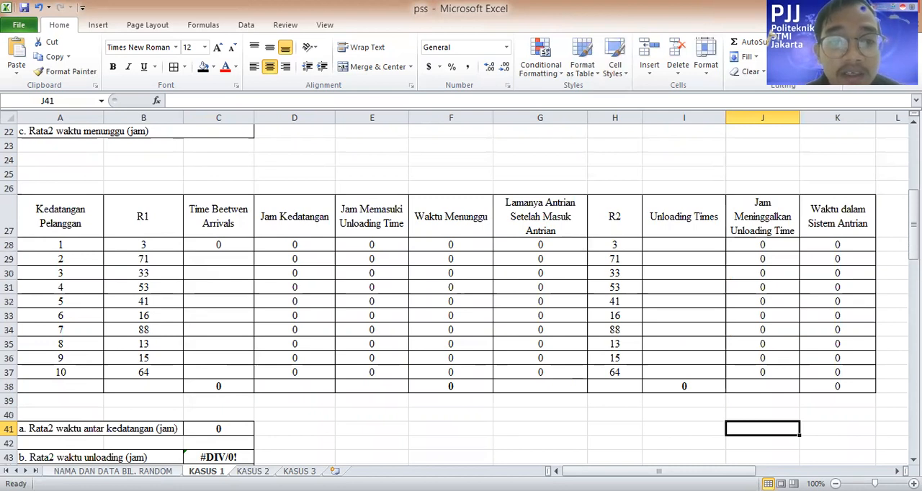
Copy the first ten random numbers (B8:B17) from the NAMA DAN DATA BIL. RANDOM sheet into KASUS 1's R1 column from B28 as values
left_click(152, 470)
left_click_drag(119, 224, 128, 352)
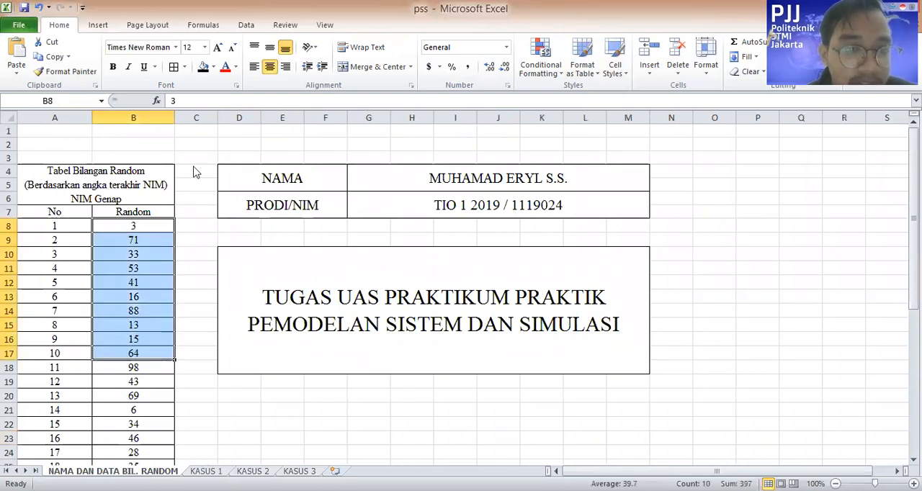
right_click(127, 344)
left_click(192, 128)
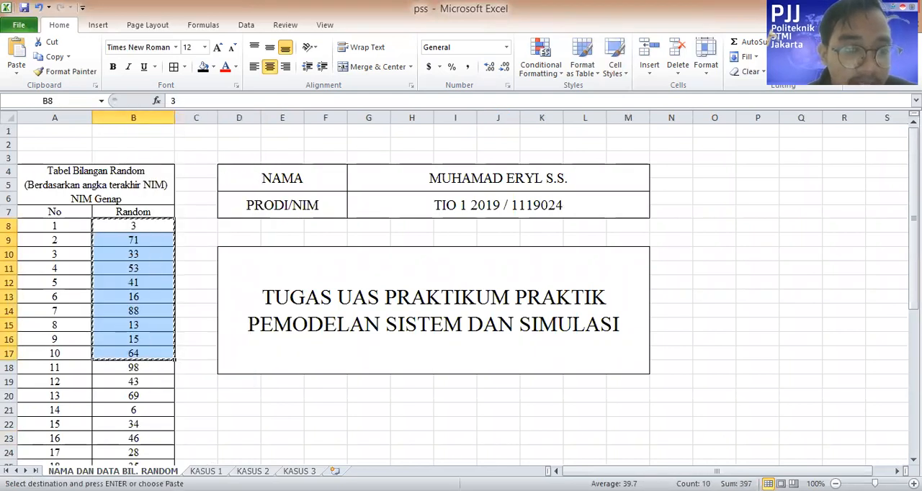
left_click(206, 471)
left_click(163, 244)
right_click(164, 244)
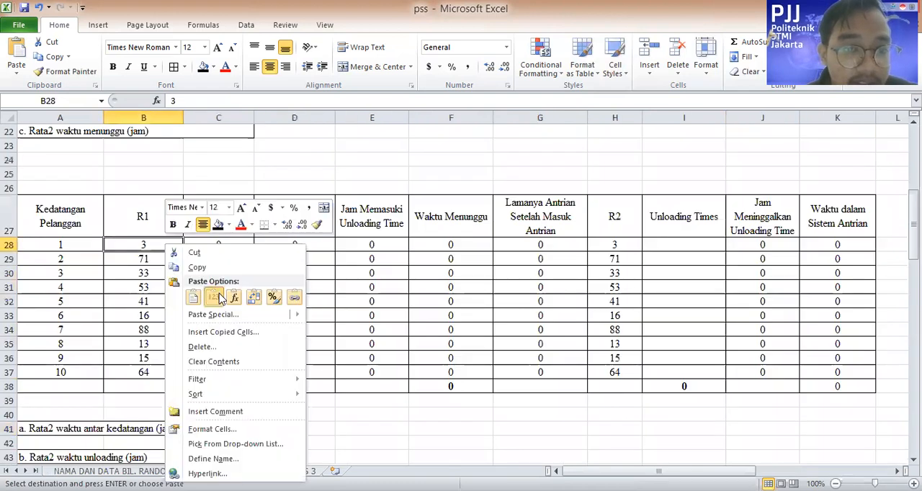
left_click(215, 298)
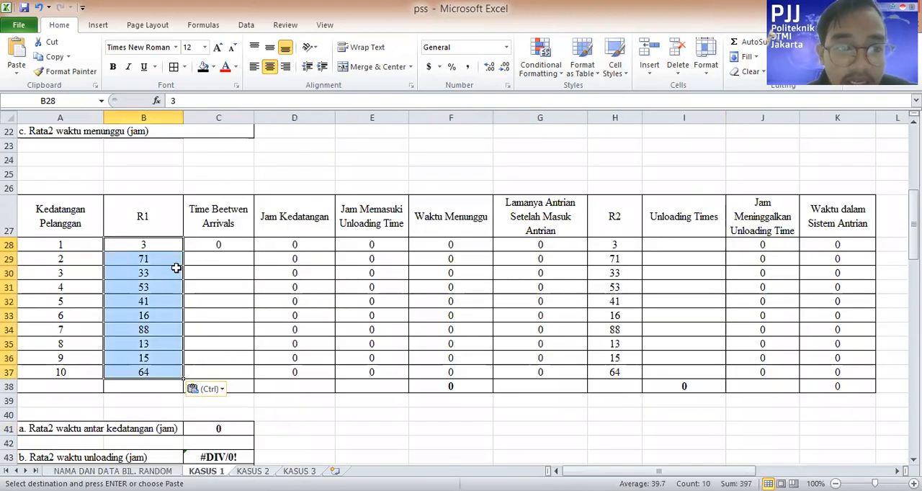
Copy the R1 numbers into the R2 column (H28:H37), pasting values only
key("ctrl+c")
key("ctrl+c")
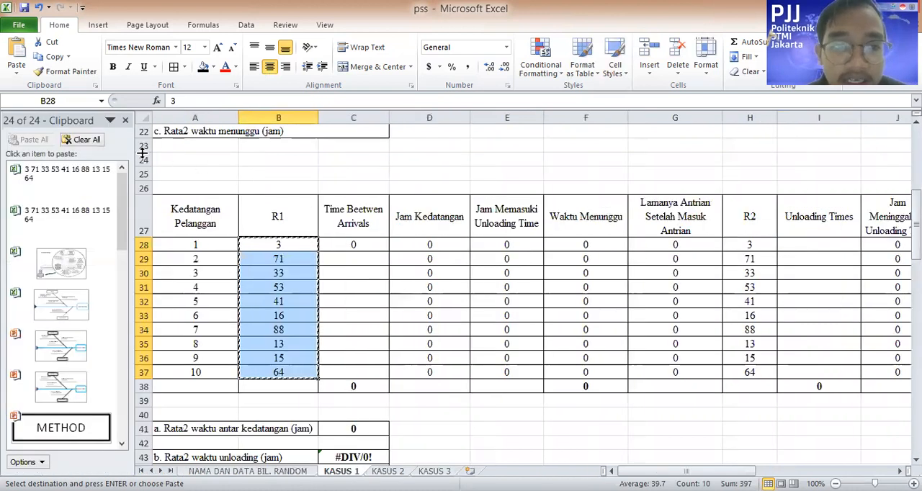
left_click(126, 120)
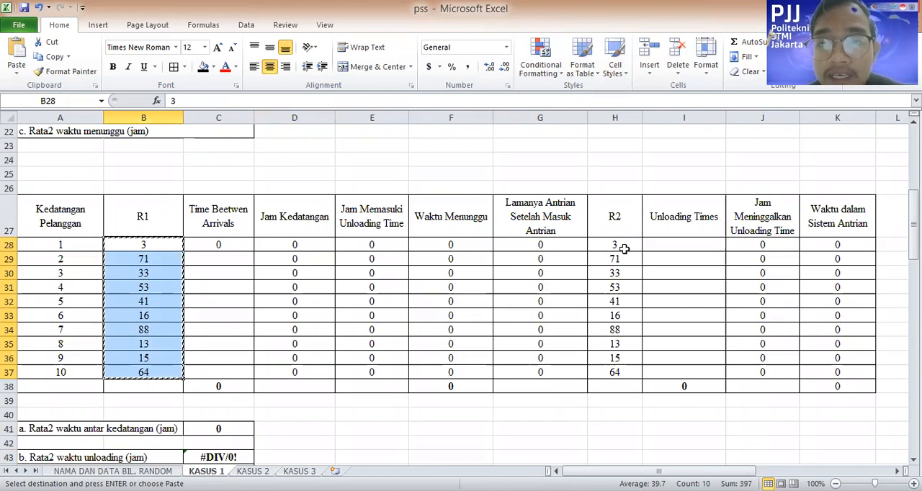
left_click_drag(618, 249, 622, 368)
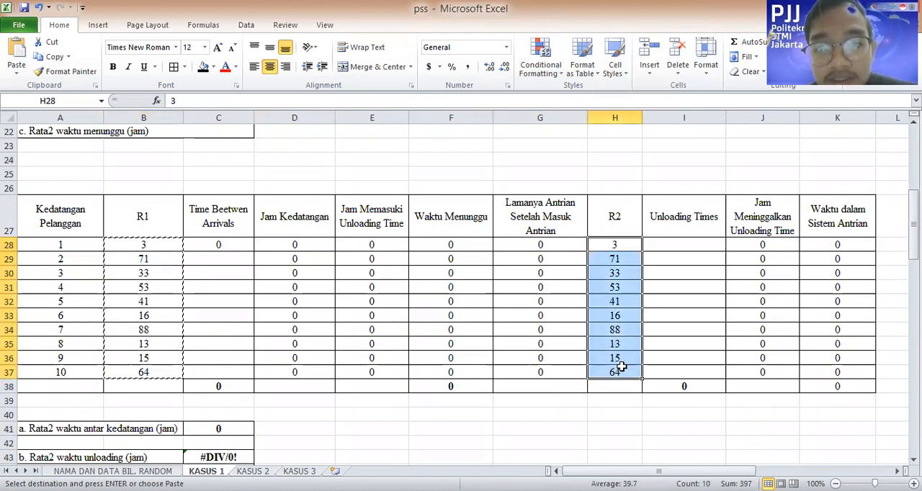
right_click(622, 371)
left_click(671, 185)
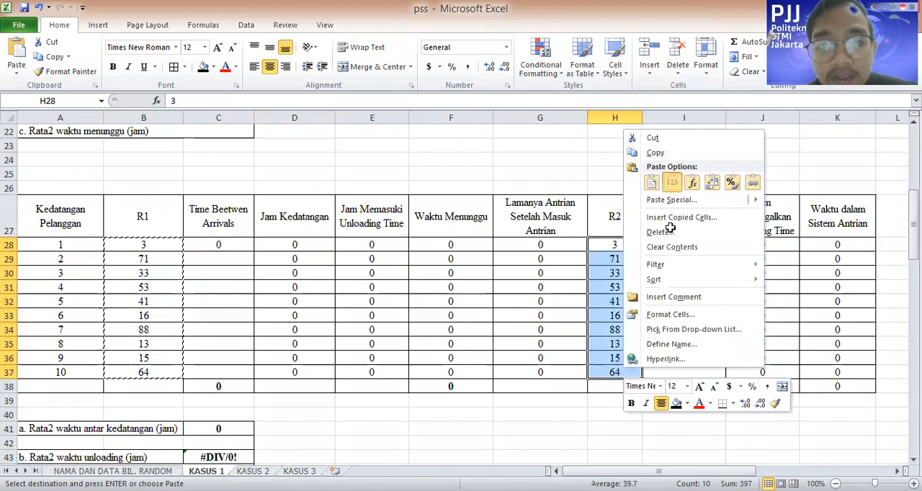
left_click(496, 273)
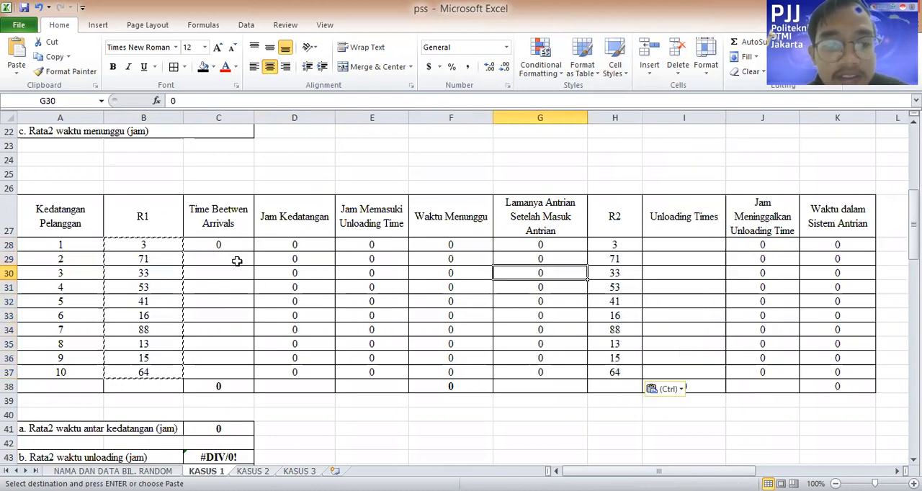
key("Escape")
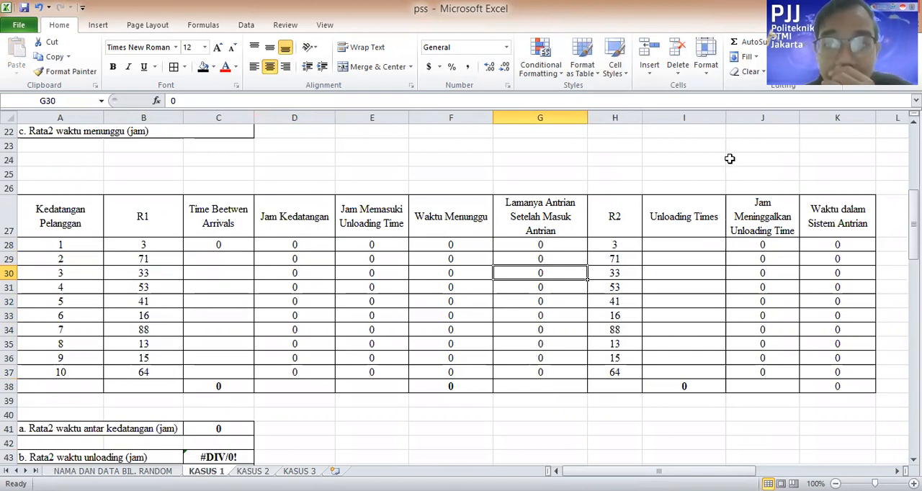
Enter 0 as the first customer's time between arrivals in C28
left_click(219, 246)
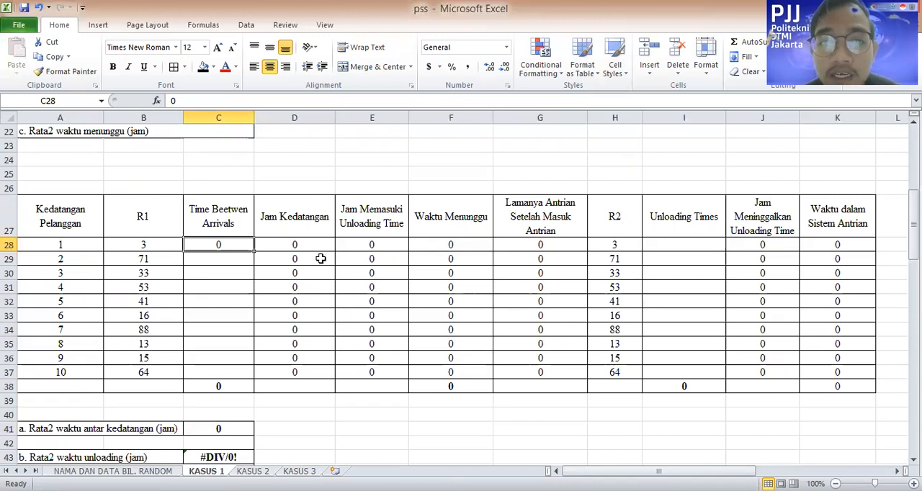
type("0")
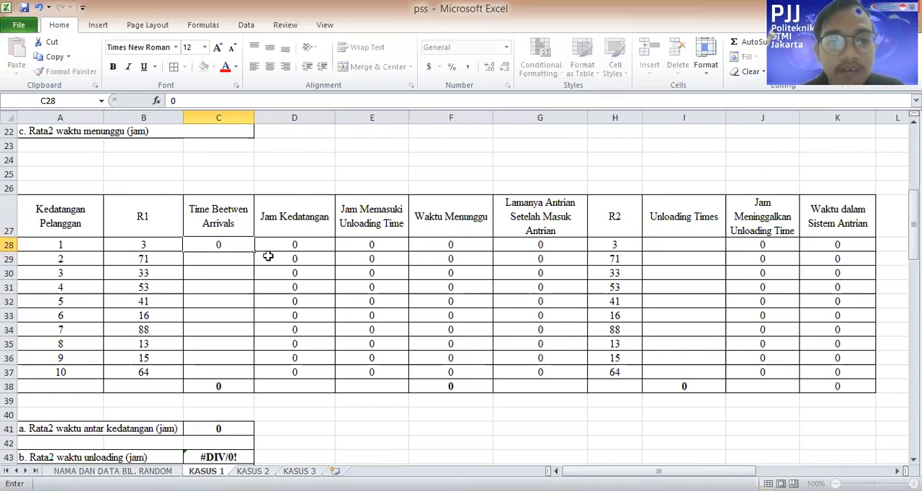
left_click(267, 257)
key("Up")
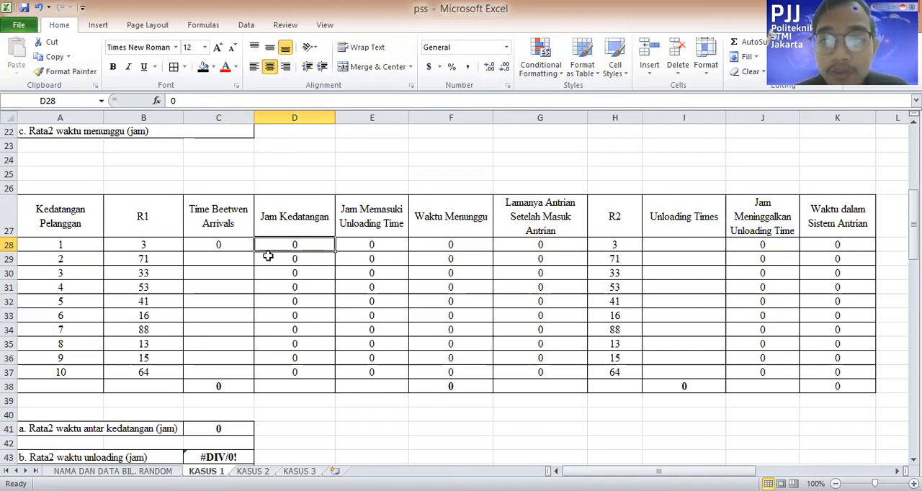
Fill the first customer's Unloading Times cell I28 with =G12, the Dist.2 unloading time for interval 01–05
left_click(268, 257)
key("Right")
key("Up")
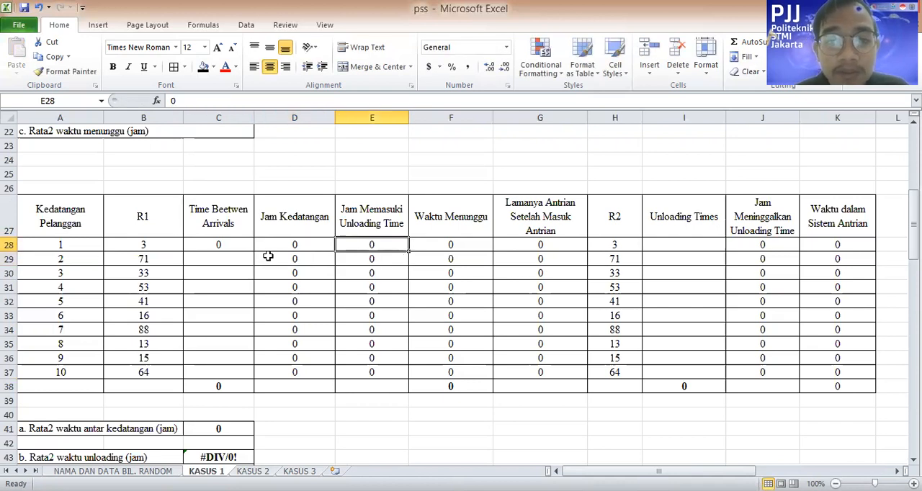
key("Right")
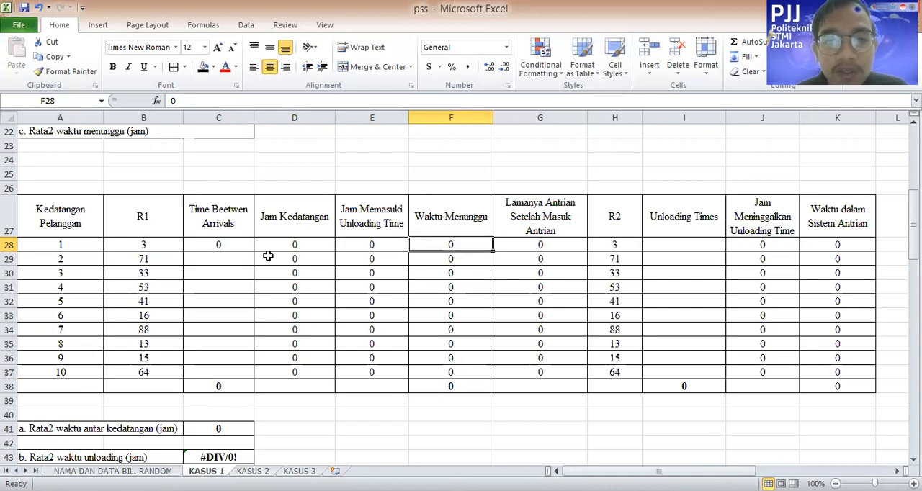
key("Right")
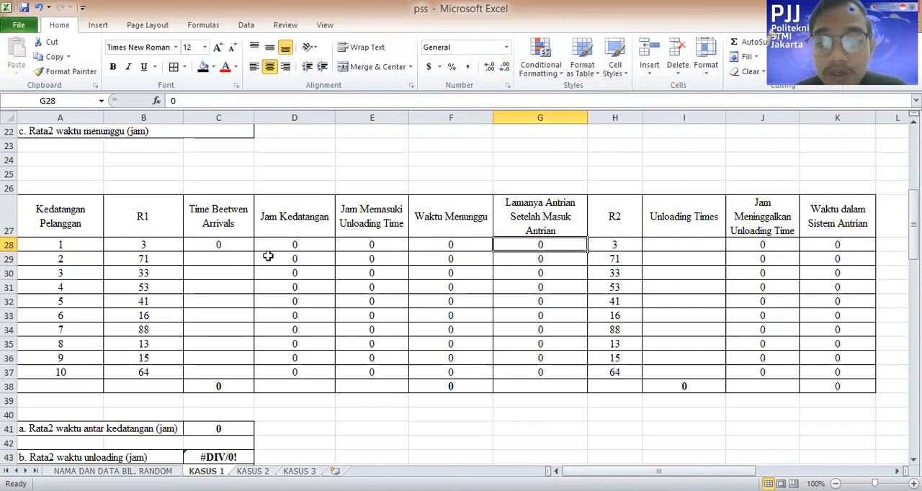
key("Right")
key("Right")
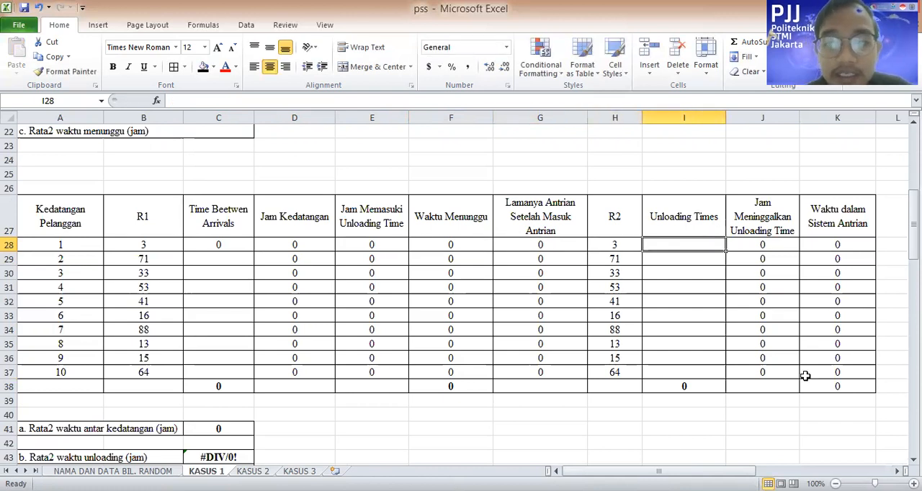
scroll(721, 299, "up", 4)
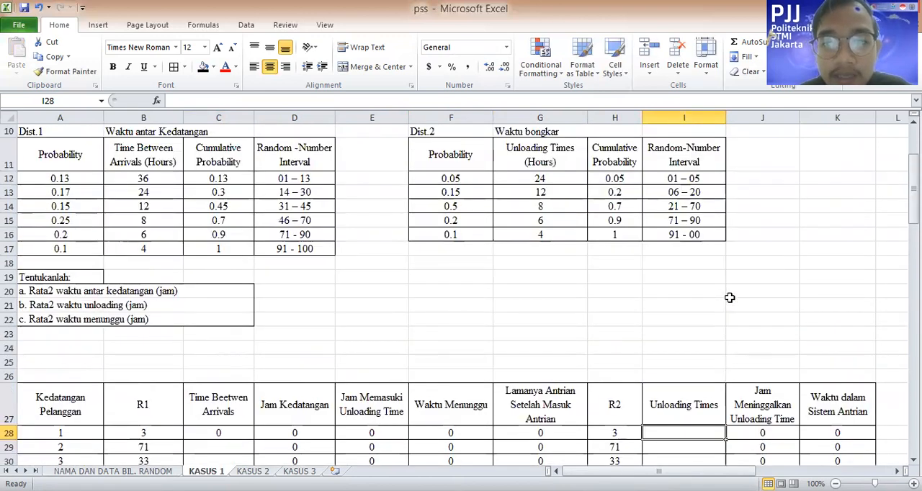
type("=")
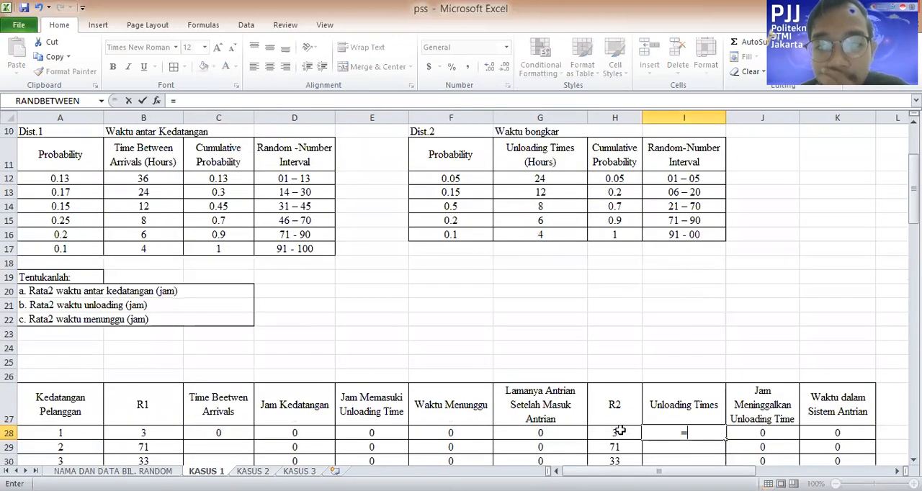
left_click(697, 189)
left_click(699, 180)
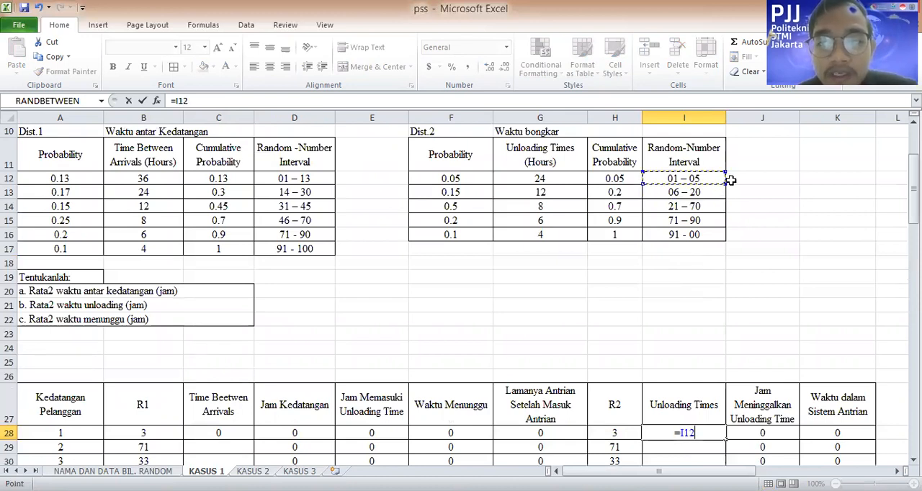
left_click(561, 179)
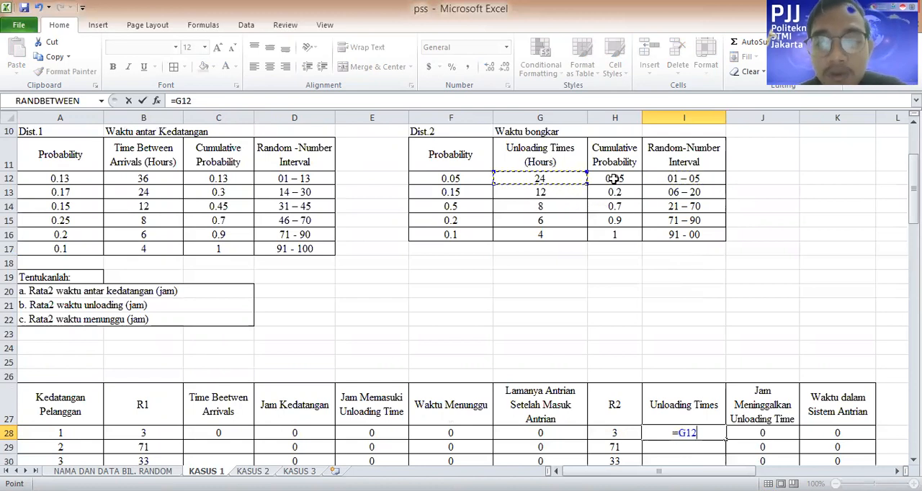
key("Return")
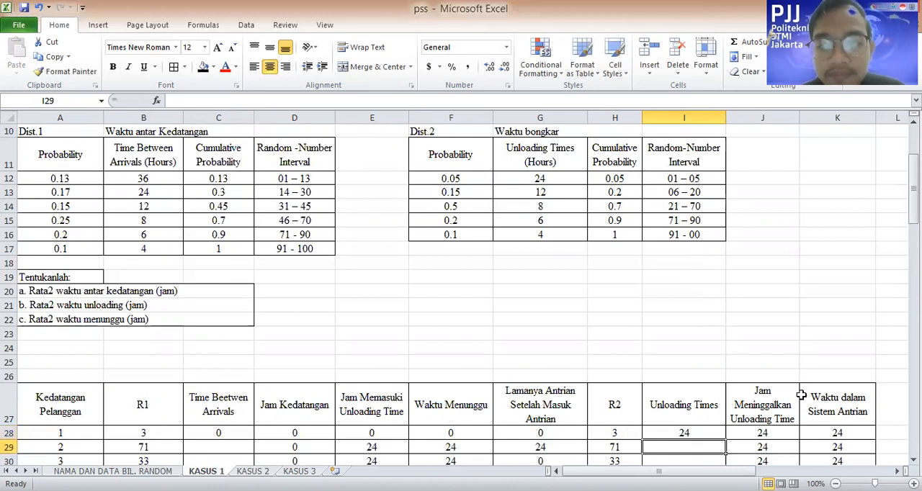
Inspect the formula for the first customer's Jam Meninggalkan Unloading Time in J28 and the cells it references
scroll(770, 389, "down", 1)
left_click(766, 373)
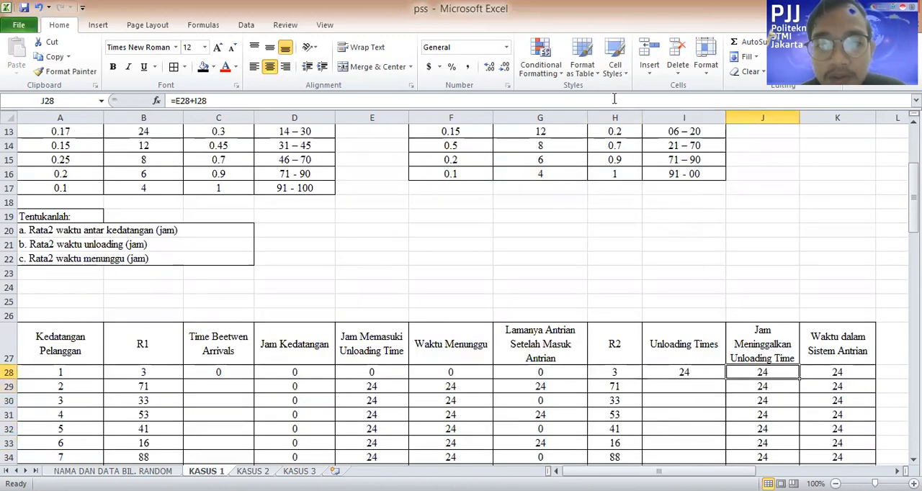
key("F2")
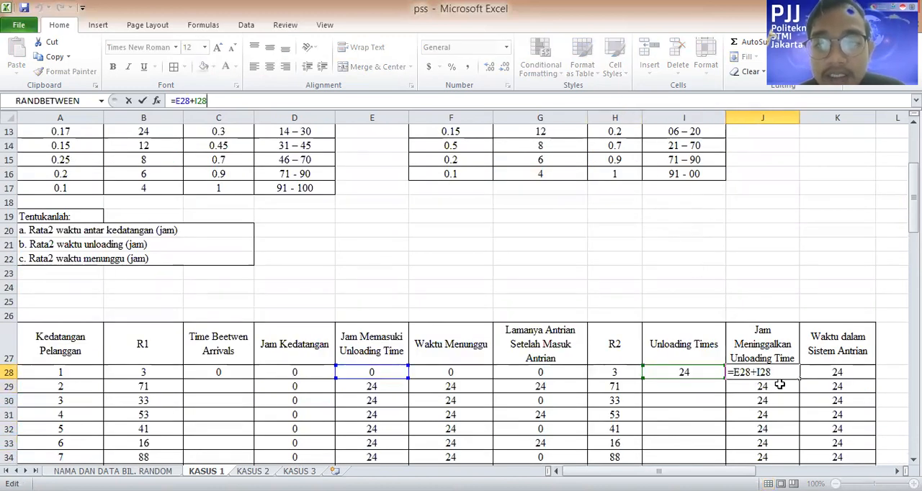
left_click(767, 287)
left_click(781, 372)
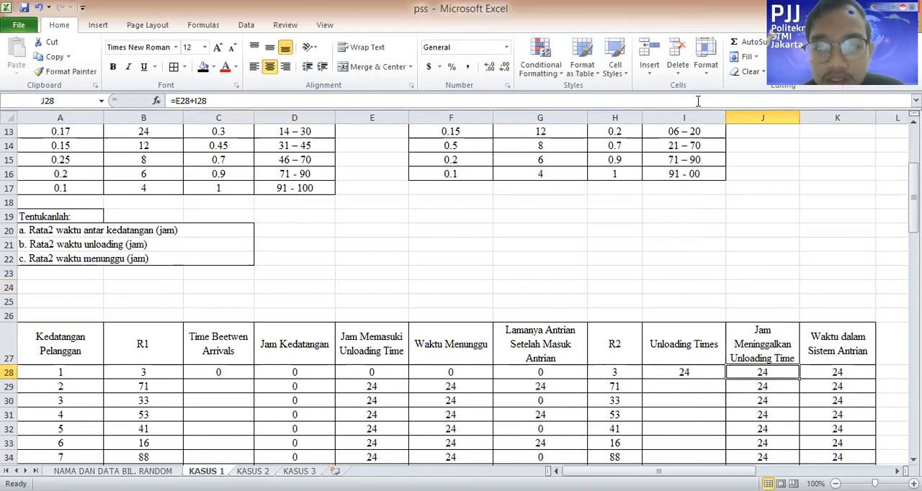
key("F2")
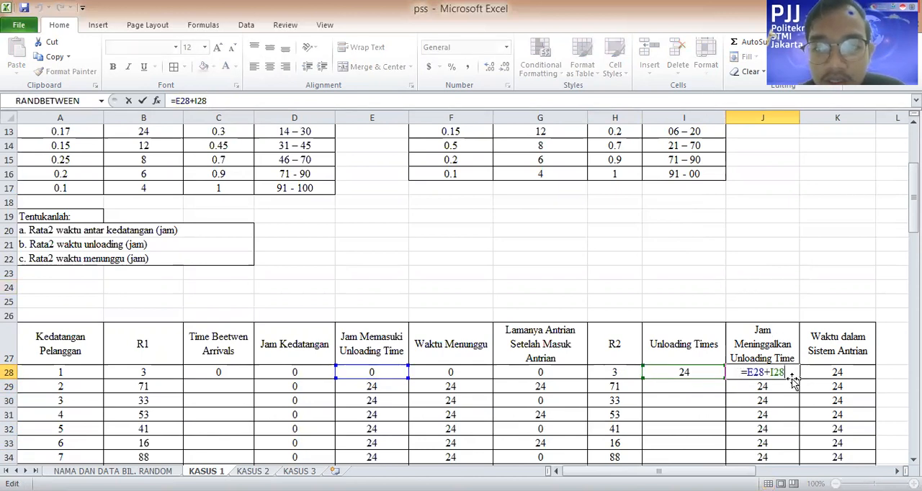
left_click(785, 274)
Replace the first customer's Jam Meninggalkan Unloading Time formula in J28 with =I28-E28
left_click(770, 374)
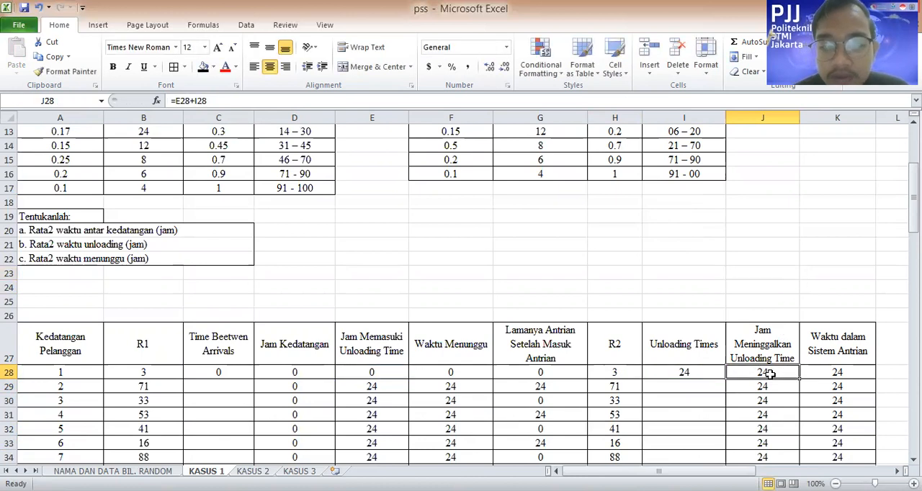
type("=")
key("Left")
type("-")
key("Left")
key("Left")
key("Left")
key("Left")
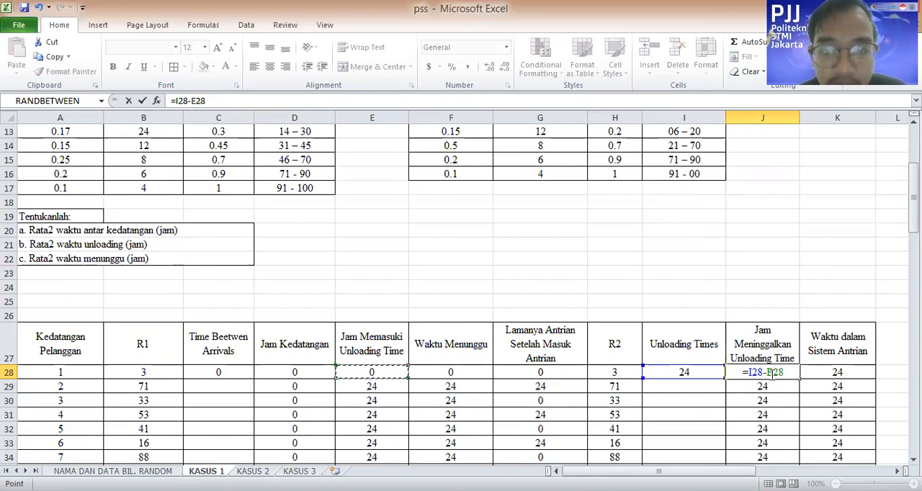
key("Return")
key("Up")
key("Right")
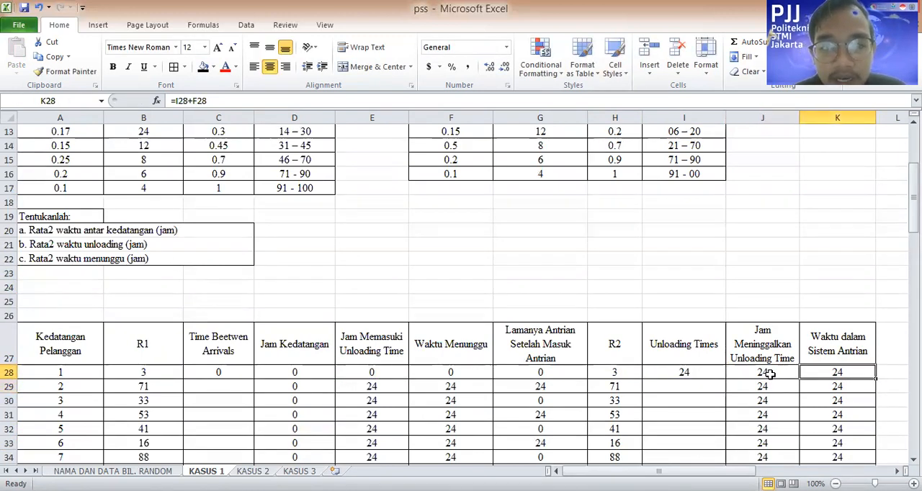
Replace the first customer's Waktu dalam Sistem Antrian formula in K28 with =I28-F28
type("=")
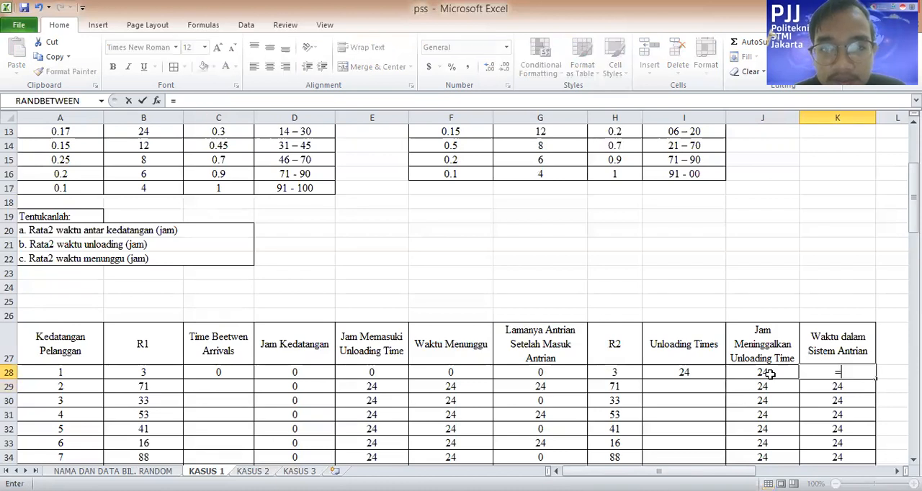
left_click(711, 370)
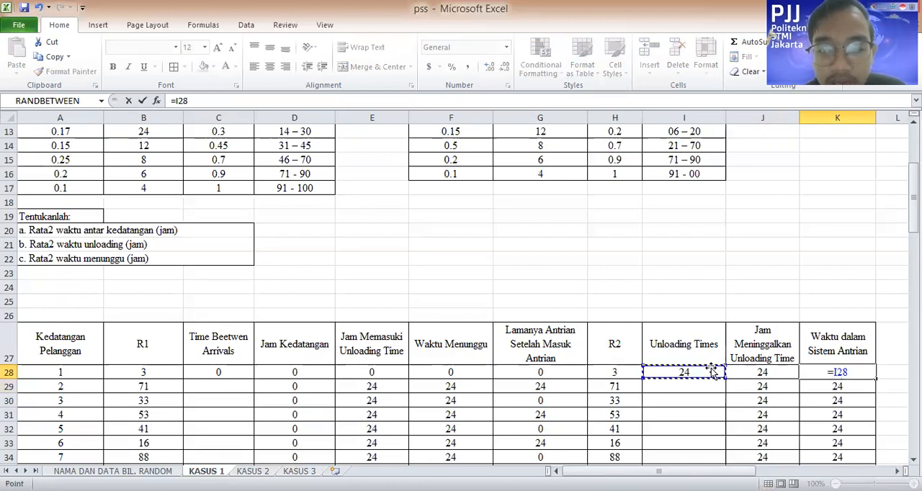
type("-")
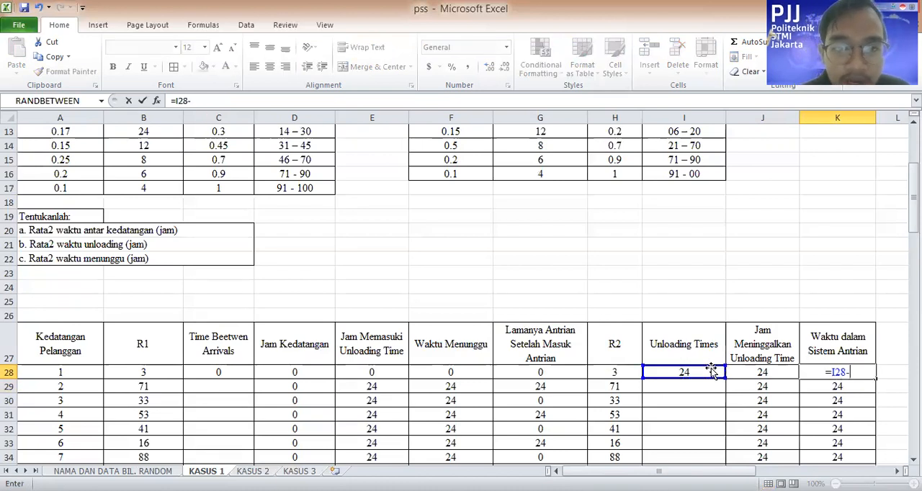
left_click(476, 374)
key("Return")
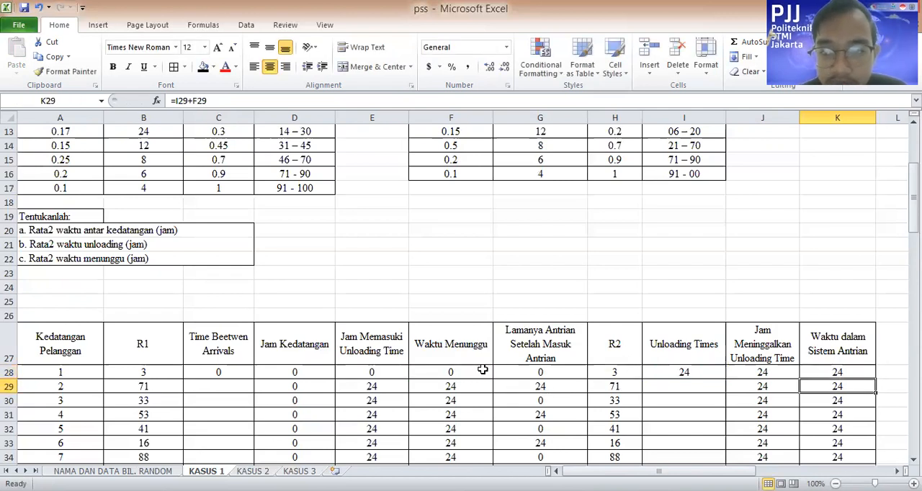
Enter 6 as the second customer's time between arrivals in C29, matching R1 71 to the Dist.1 interval 71 - 90
key("Left")
key("Left")
key("Left")
key("Left")
key("Left")
key("Left")
key("Left")
key("Left")
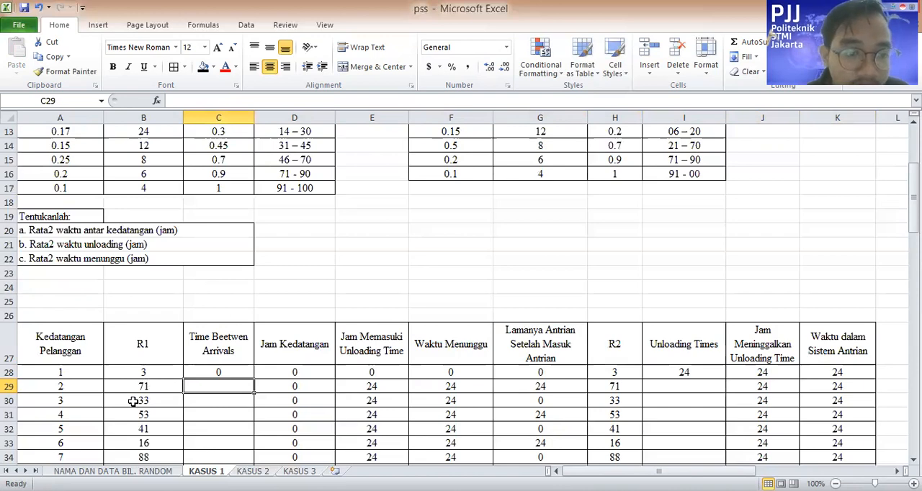
scroll(134, 401, "up", 1)
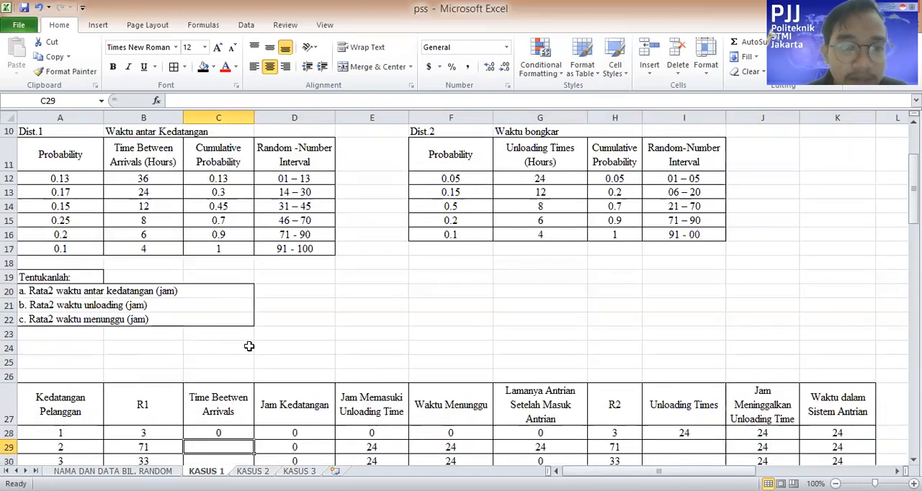
scroll(260, 320, "down", 2)
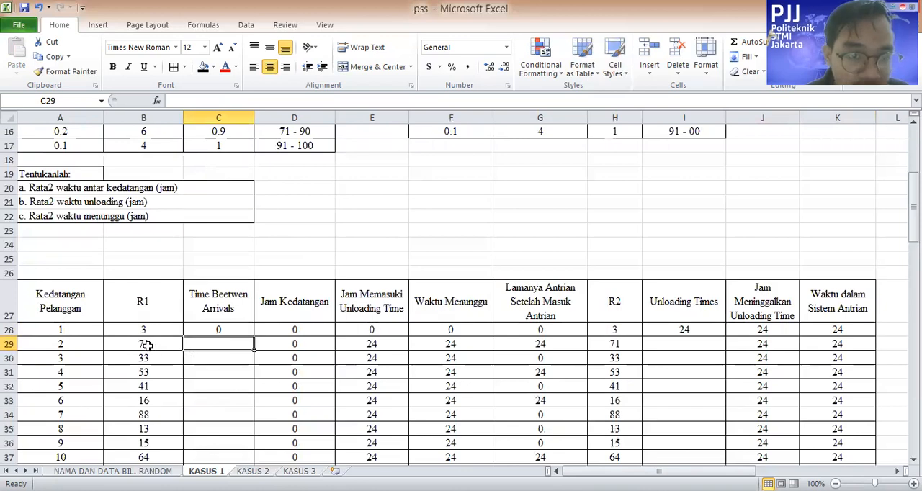
scroll(191, 317, "up", 3)
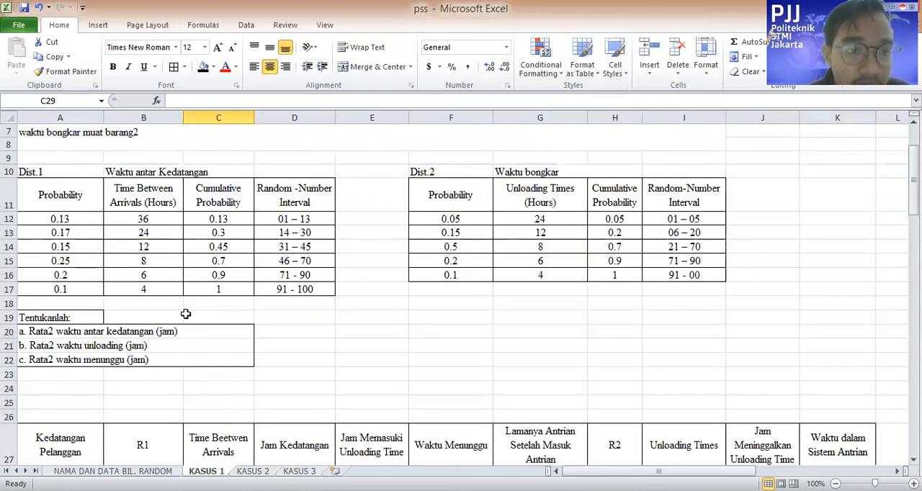
left_click(301, 275)
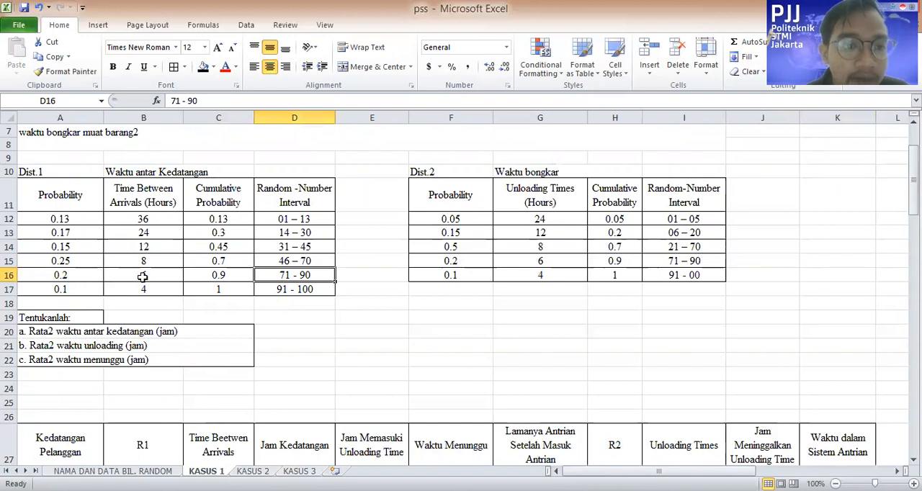
scroll(165, 276, "down", 2)
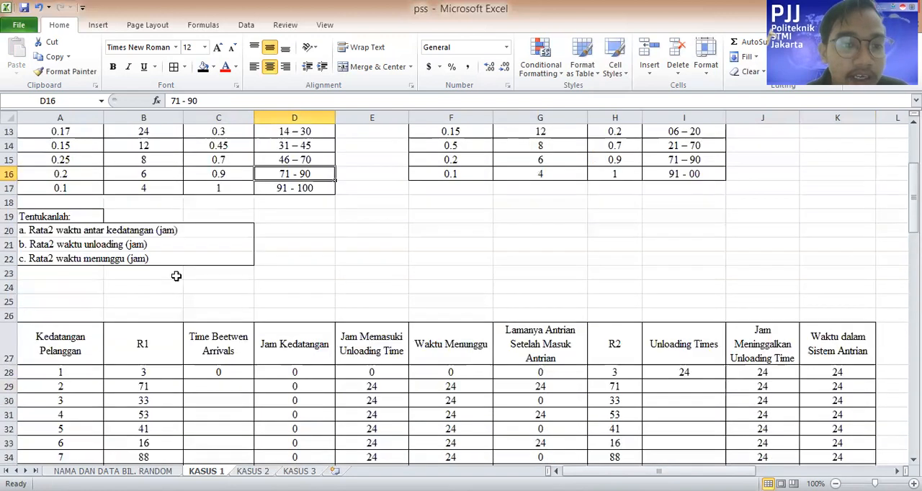
left_click(238, 386)
type("6")
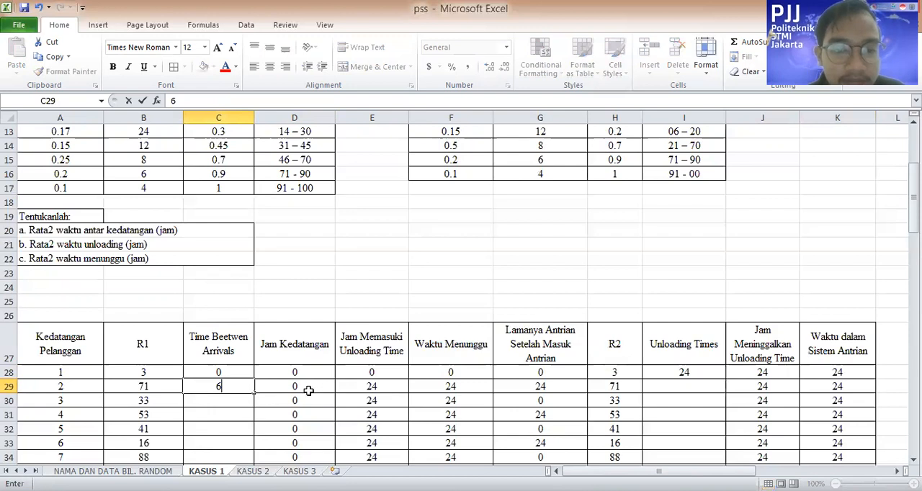
Check the second customer's Jam Kedatangan formula in D29 and rewrite it as =C29+D28
left_click(308, 385)
key("F2")
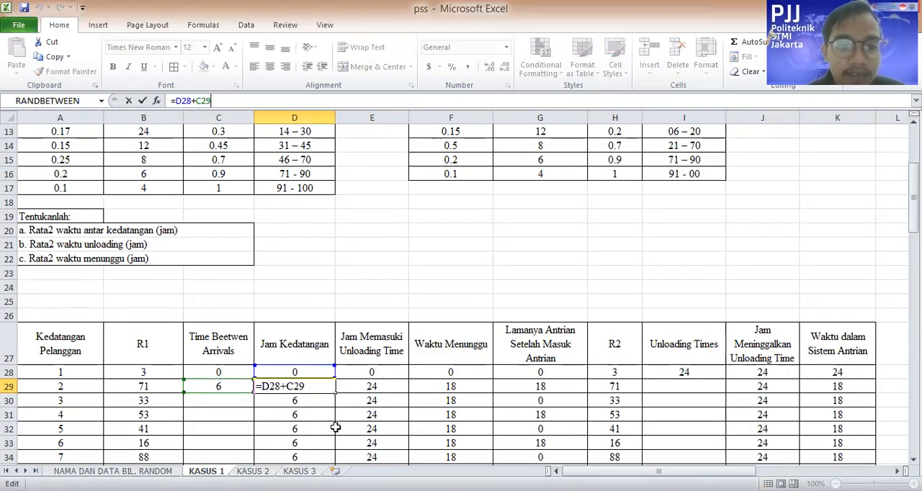
key("Return")
left_click(309, 388)
type("=")
key("Left")
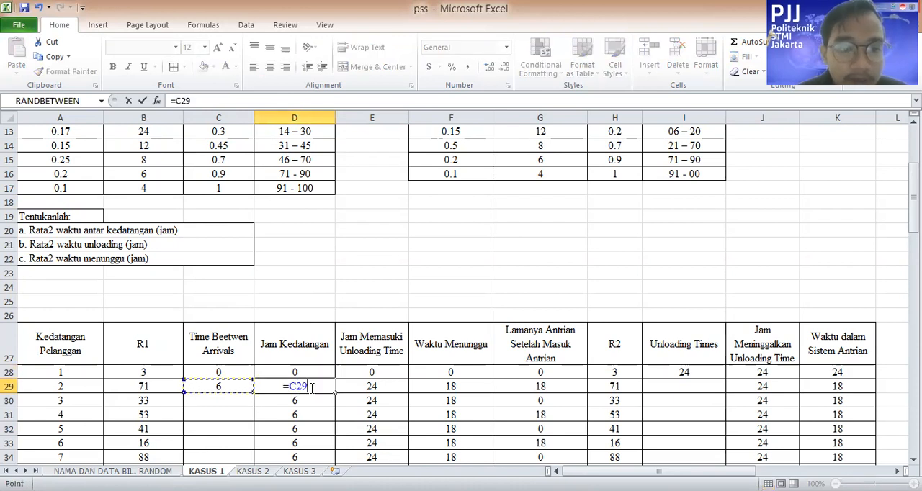
type("+")
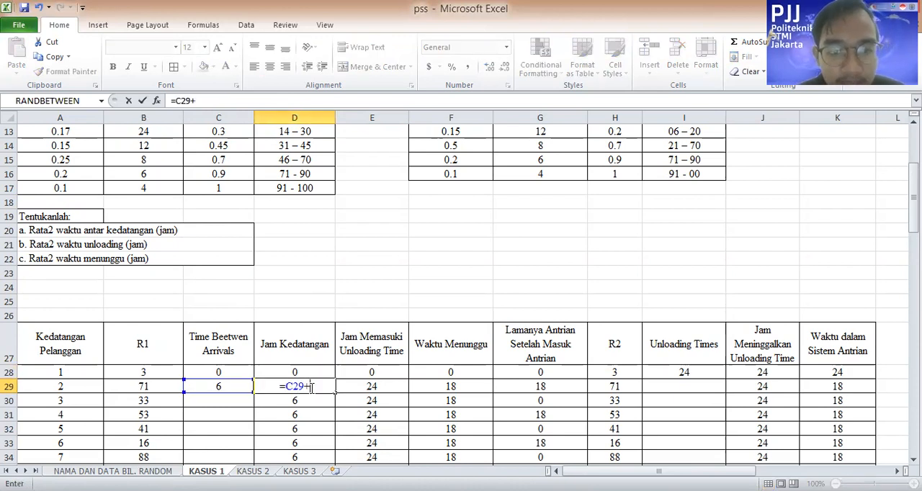
left_click(310, 369)
key("Return")
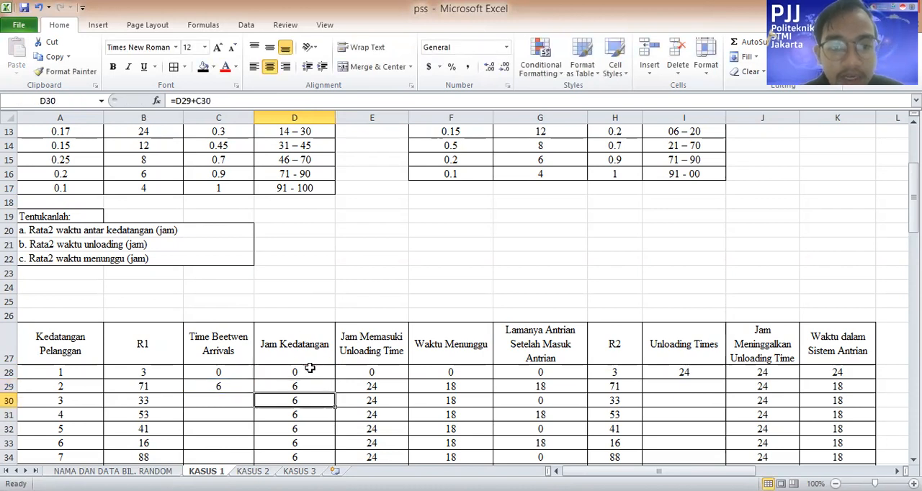
Inspect the second customer's Jam Memasuki Unloading Time formula in E29 and the J28 cell it references
left_click(380, 402)
left_click(381, 388)
left_click(309, 102)
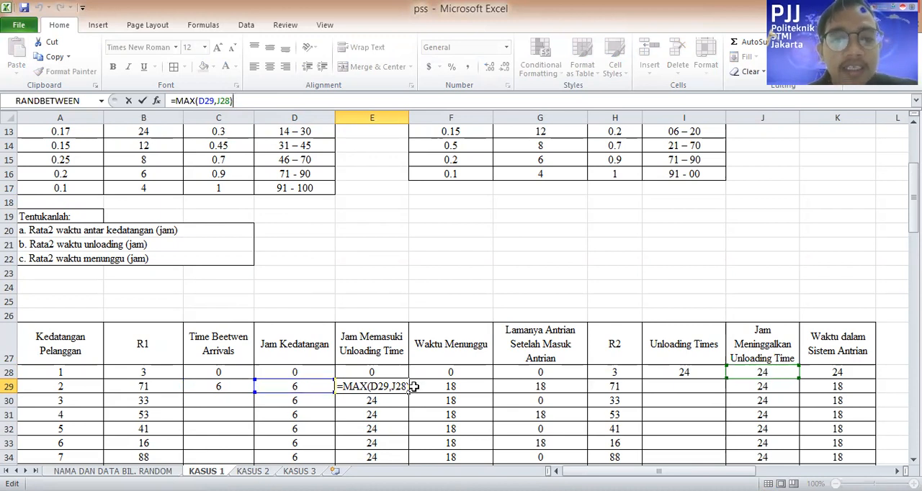
key("Return")
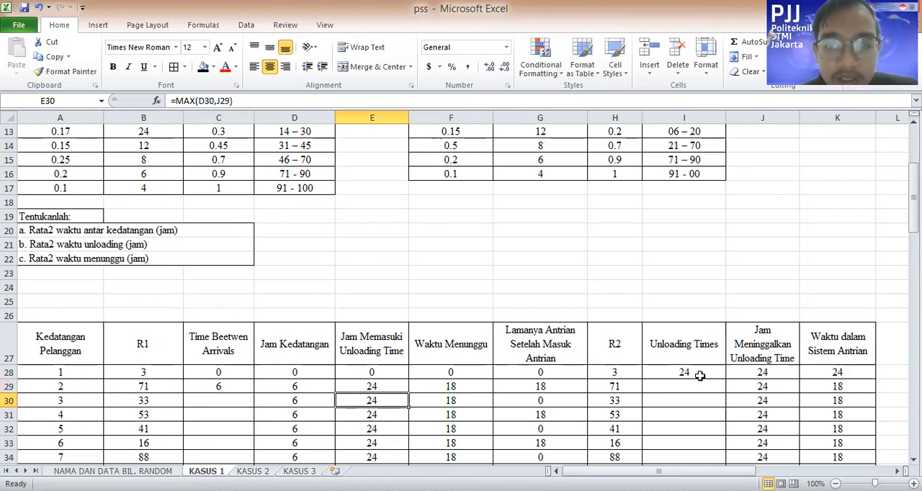
left_click(766, 371)
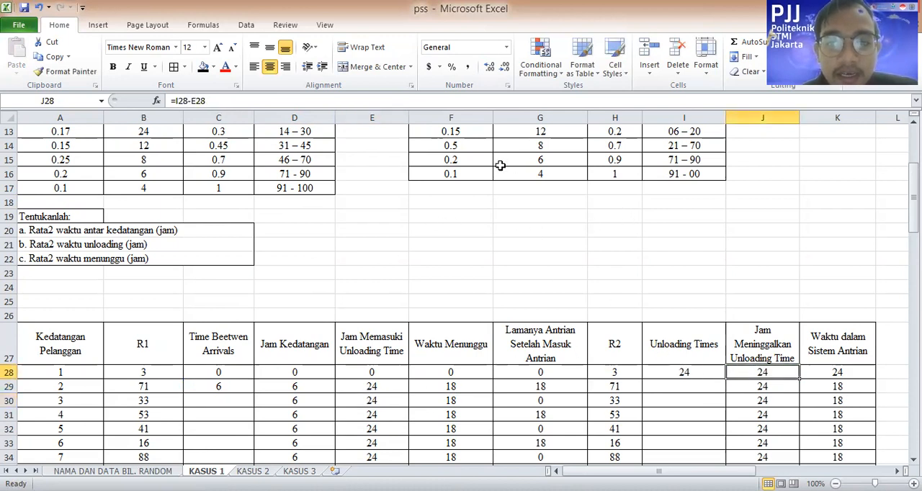
Inspect the second customer's Waktu Menunggu formula in F29 and Lamanya Antrian Setelah Masuk Antrian formula in G29, with the cells they reference
left_click(221, 388)
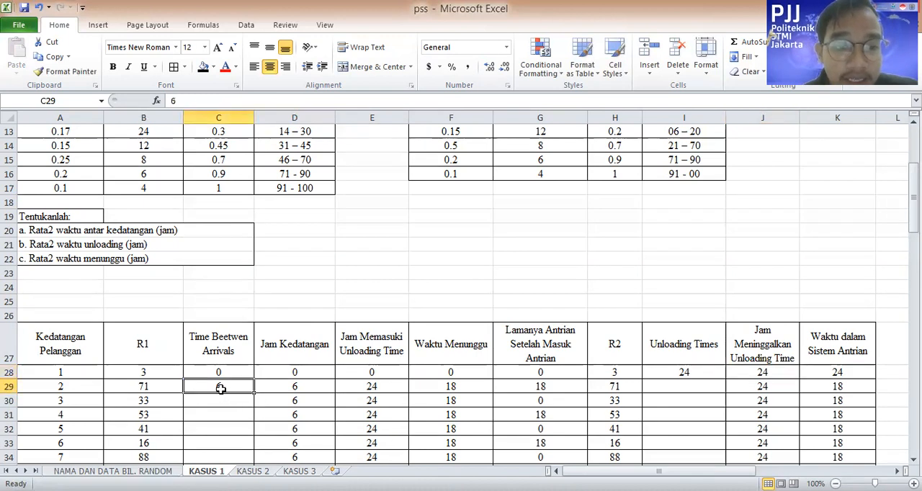
left_click(290, 388)
left_click(401, 389)
left_click(472, 384)
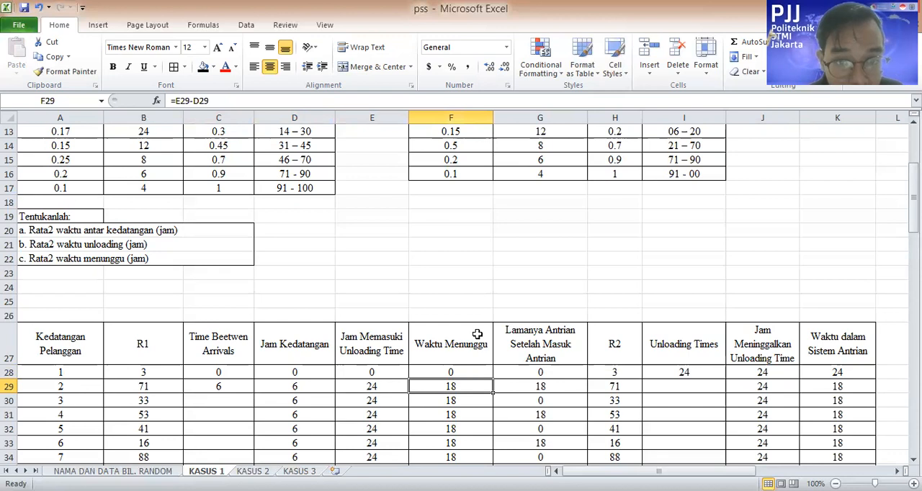
key("F2")
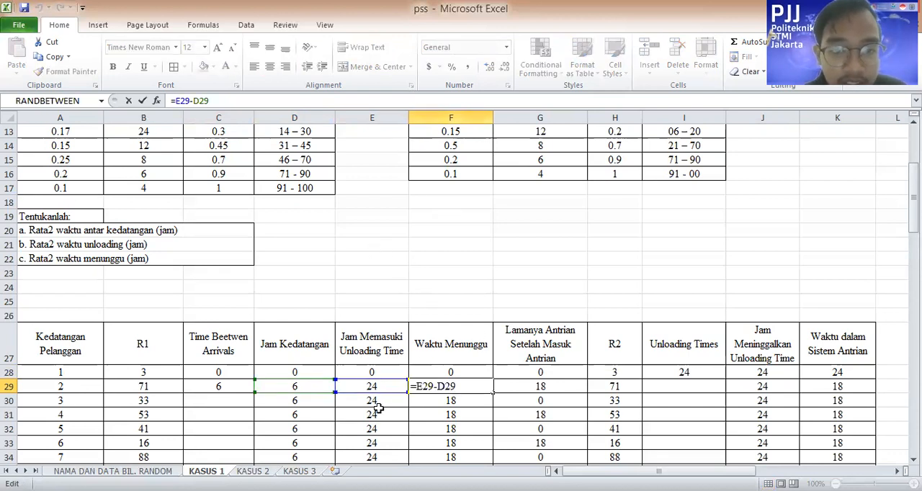
left_click_drag(333, 391, 294, 391)
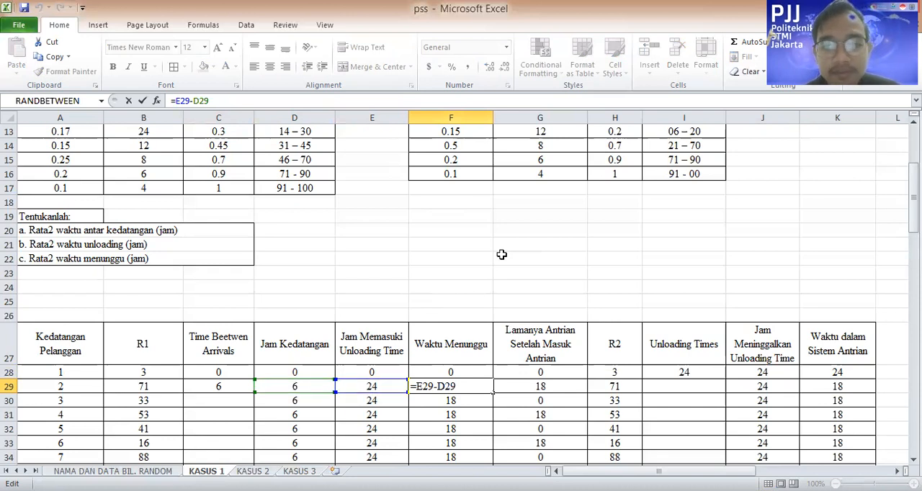
key("Return")
key("Right")
key("Up")
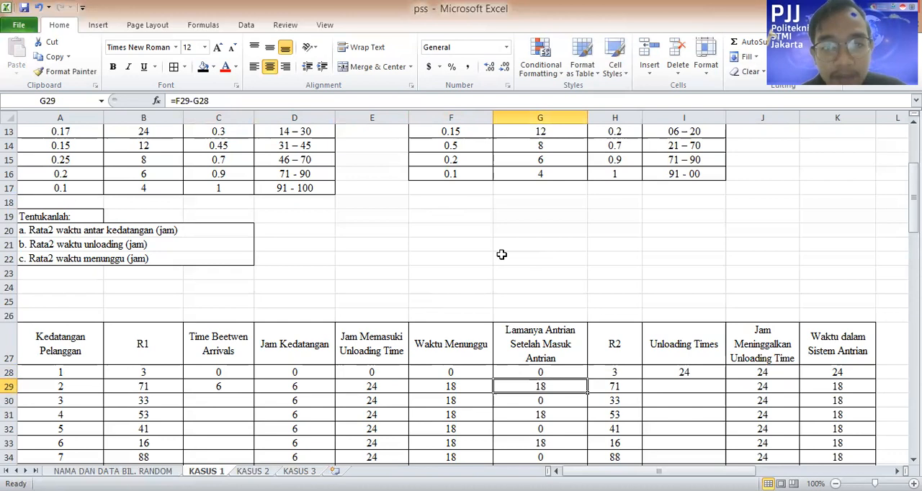
left_click(415, 99)
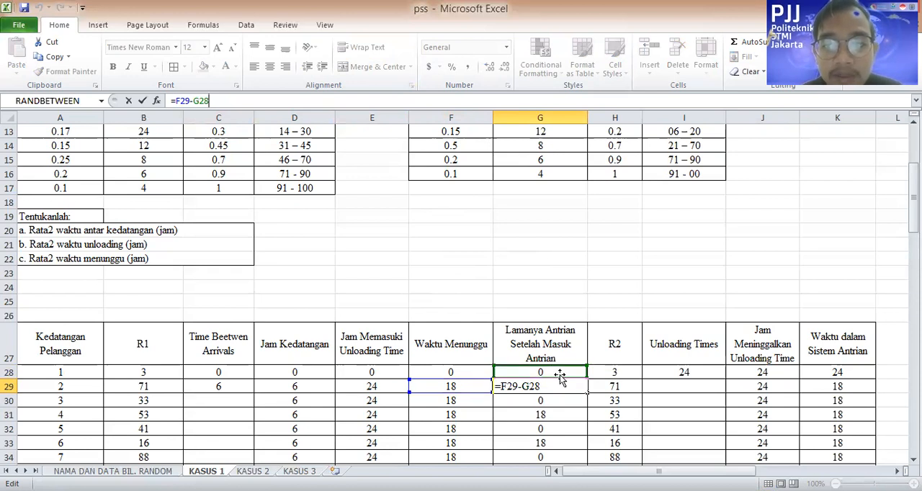
left_click(632, 284)
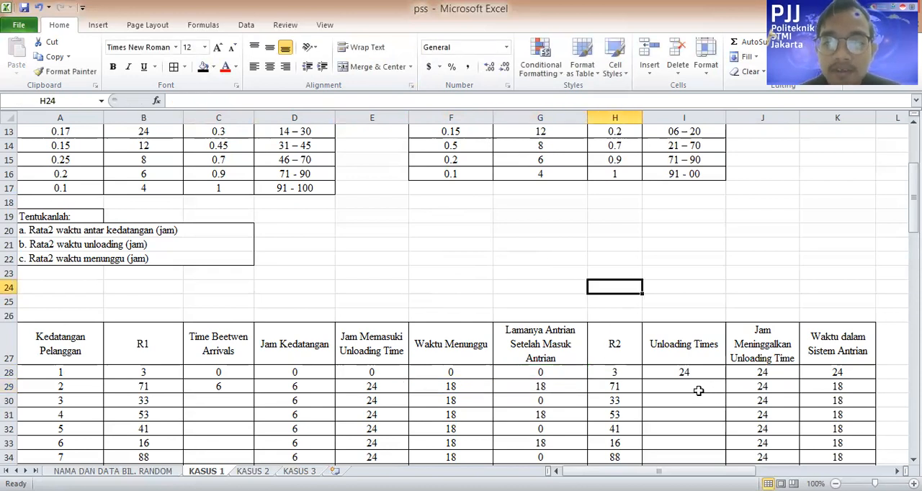
Enter 6 as the second customer's Unloading Times value in I29, matching R2 71 to the Dist.2 interval 71–90
left_click(698, 391)
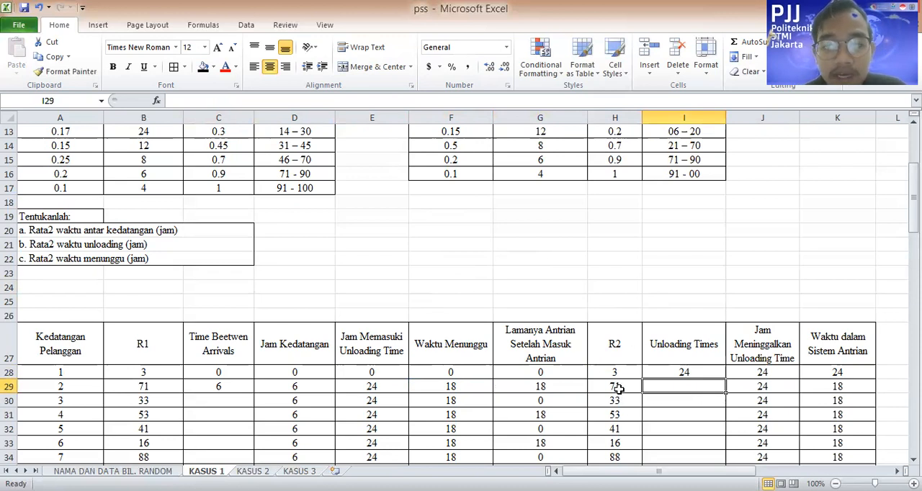
scroll(634, 396, "up", 2)
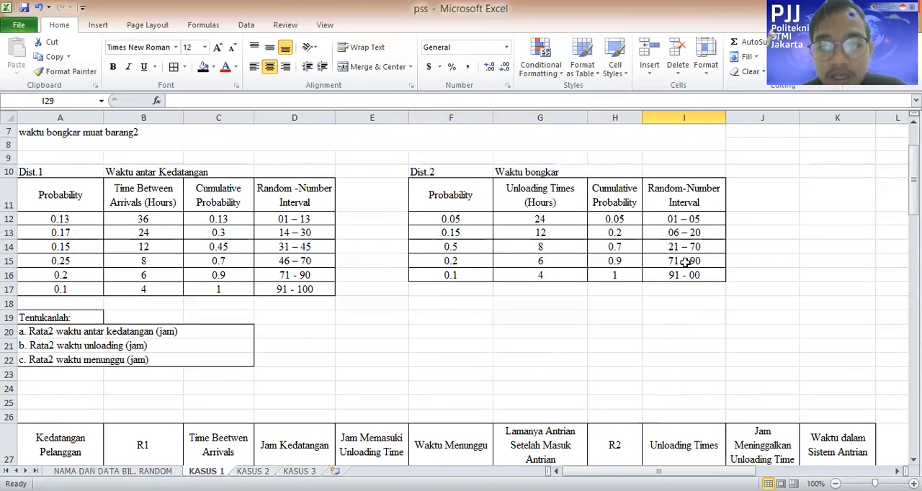
left_click(688, 262)
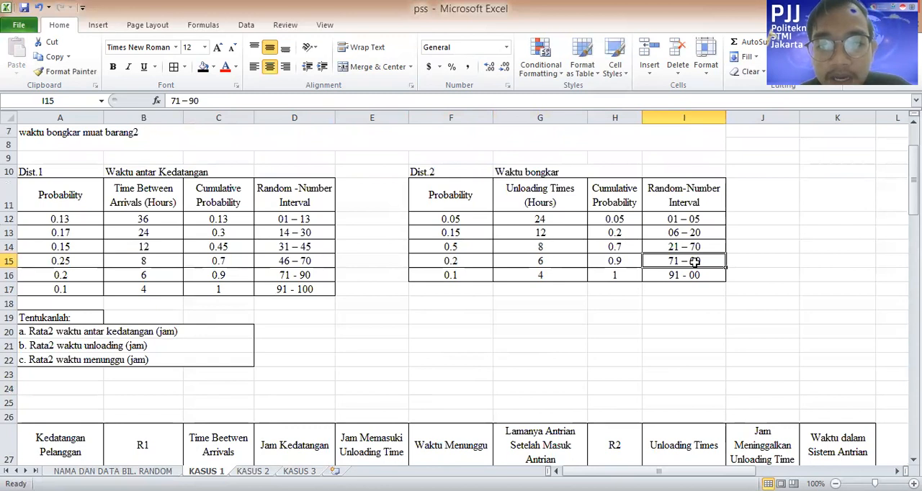
left_click(568, 262)
scroll(555, 273, "down", 3)
left_click(688, 343)
type("6")
Inspect the second customer's Jam Meninggalkan Unloading Time formula in J29 and the Unloading Times formula in I28
left_click(753, 344)
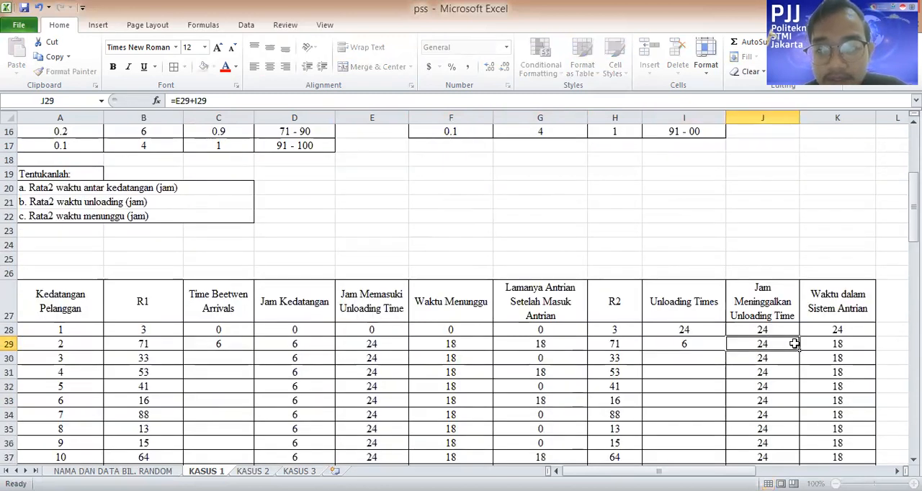
left_click(540, 101)
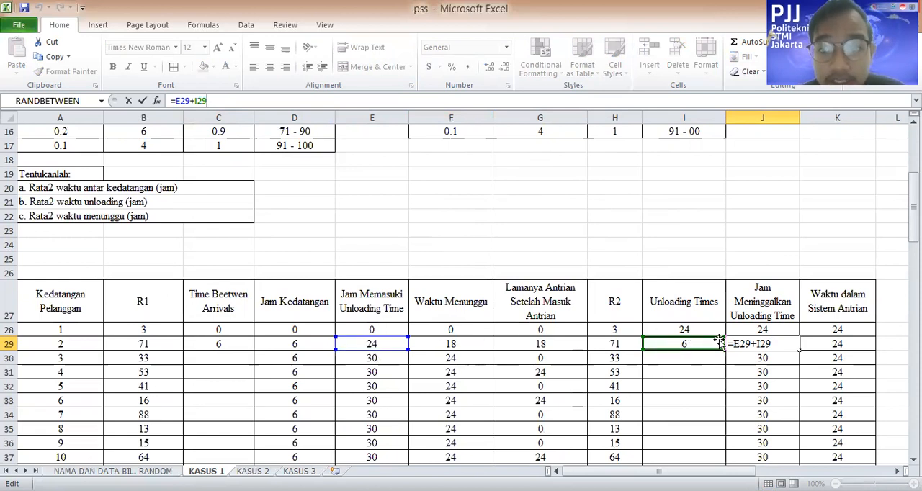
left_click(776, 259)
left_click(696, 329)
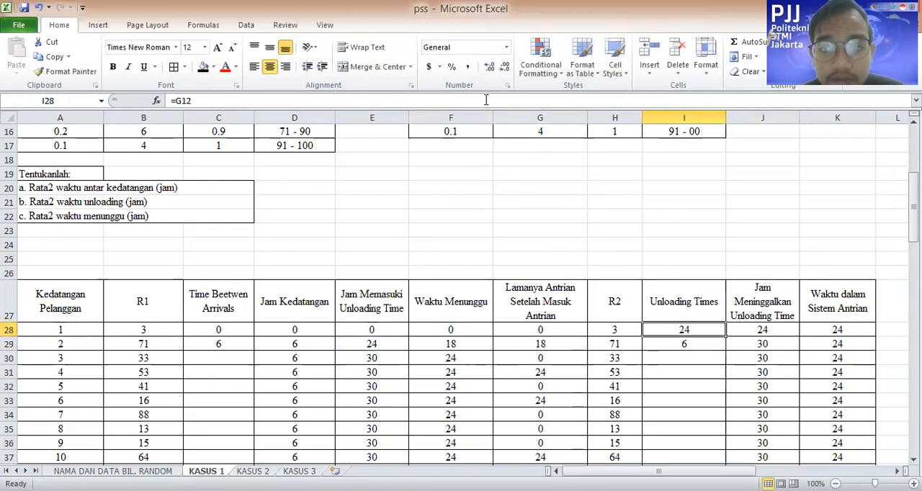
left_click(797, 241)
Inspect the second customer's Waktu dalam Sistem Antrian formula in K29, comparing it with the J29 formula and their referenced cells
left_click(852, 343)
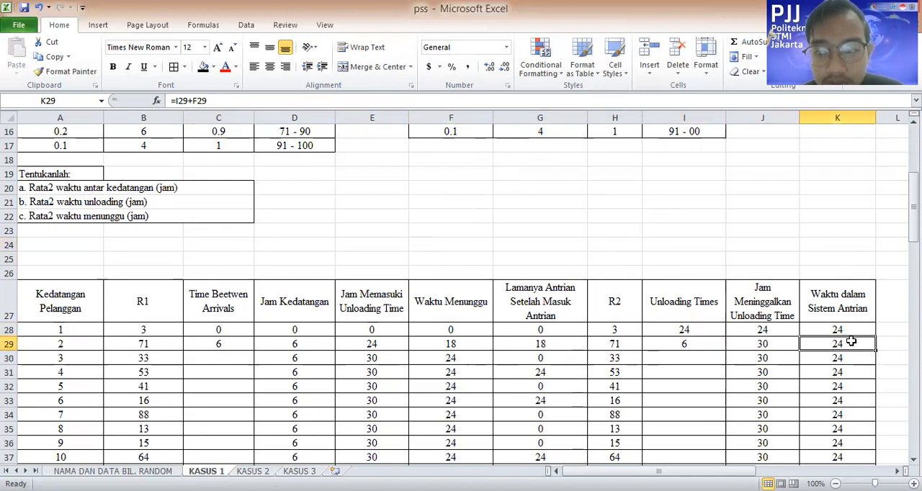
left_click(489, 101)
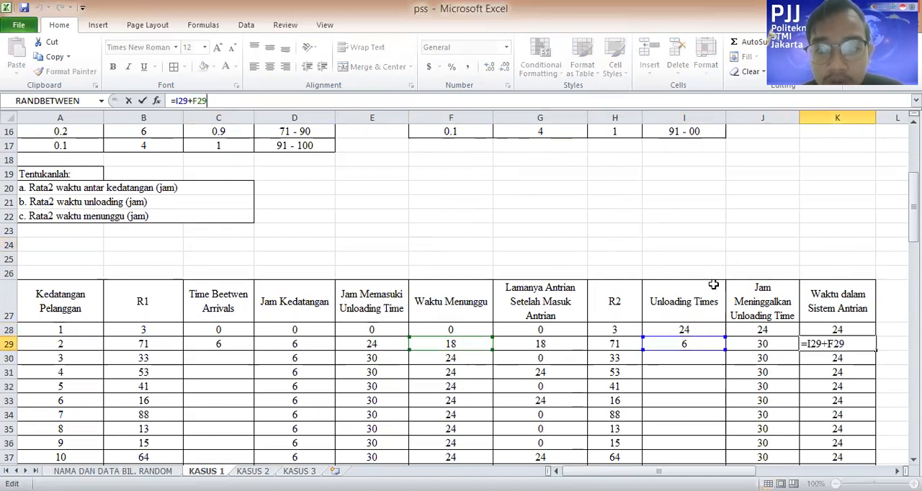
left_click(768, 342)
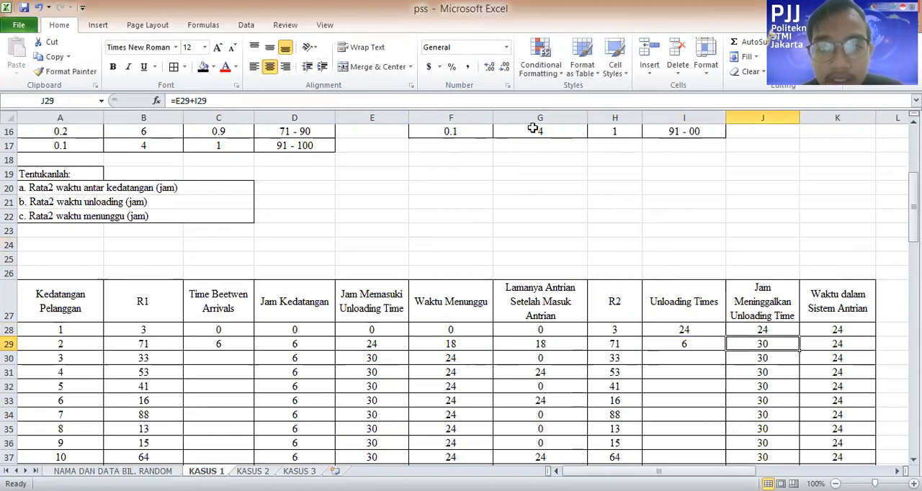
left_click(530, 101)
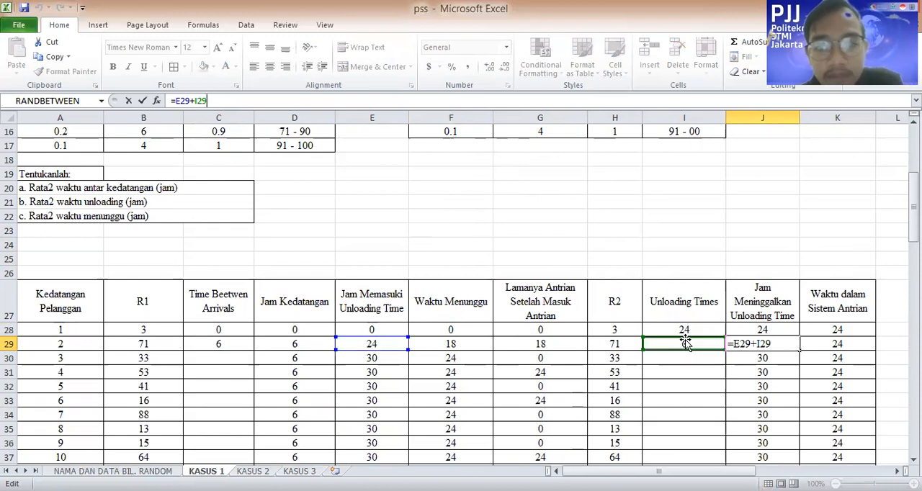
left_click(834, 338)
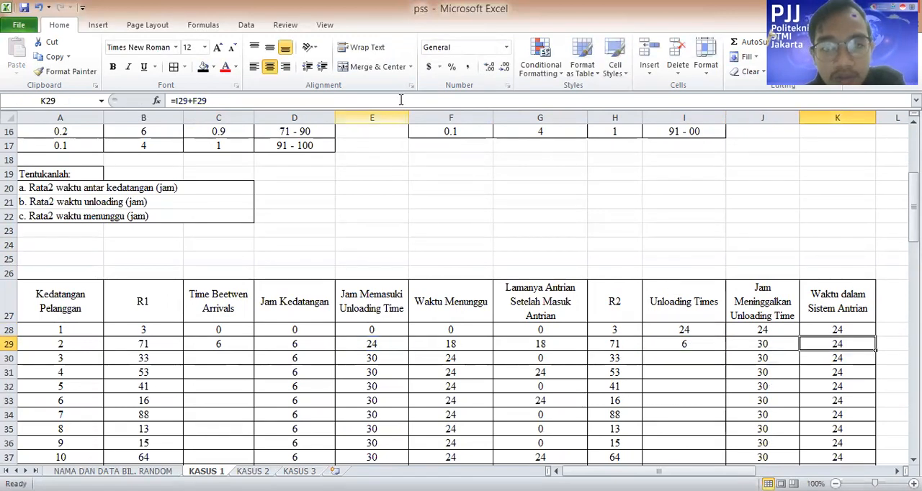
key("F2")
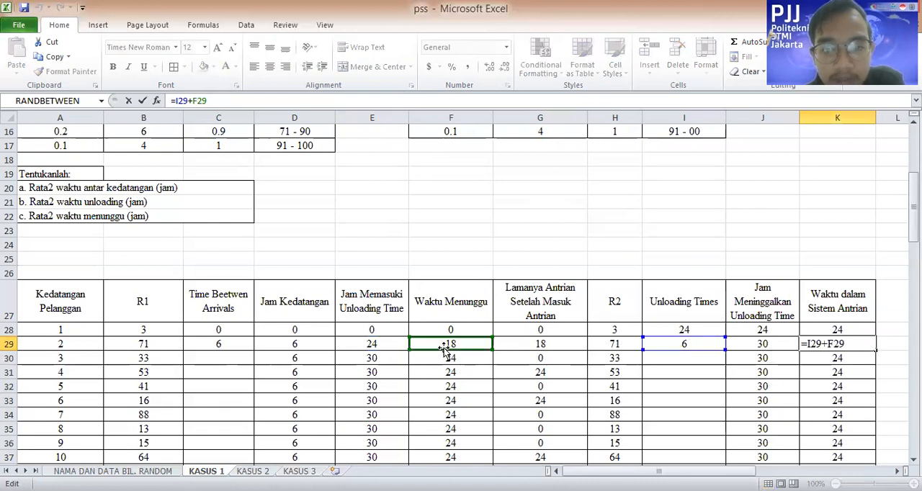
left_click_drag(654, 343, 679, 349)
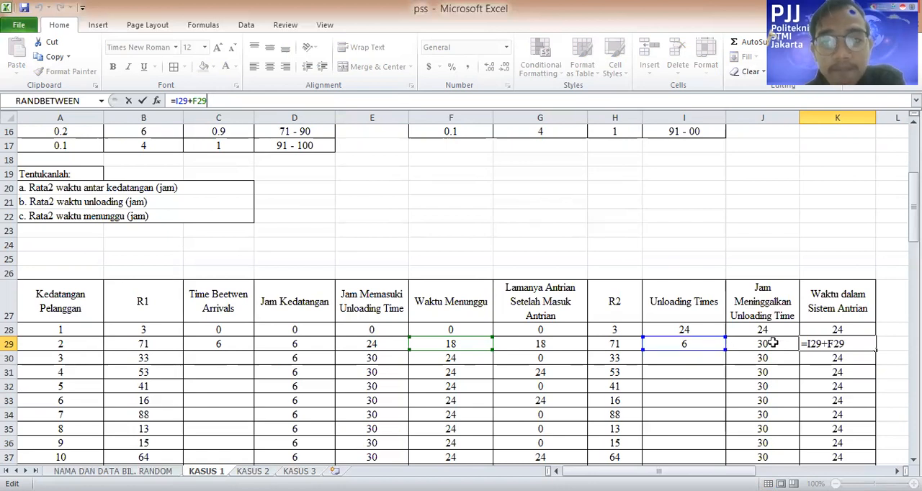
key("Return")
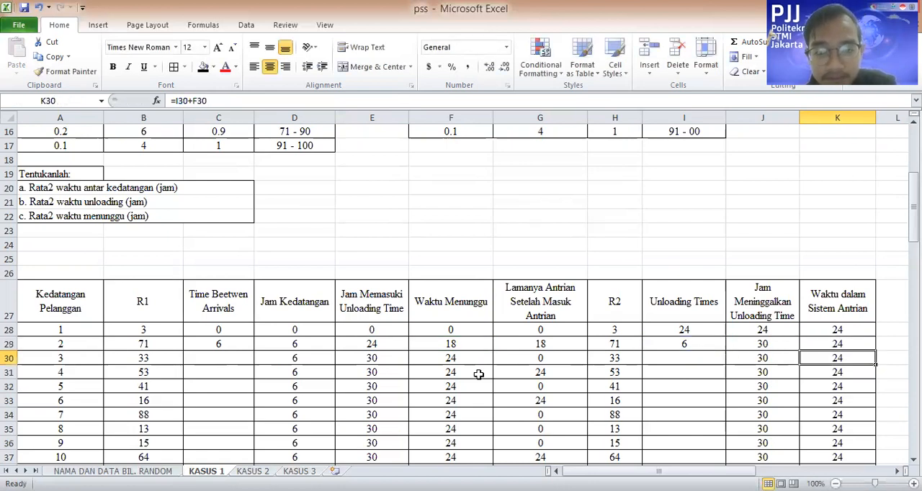
Enter 12 as the third customer's Time Between Arrivals in C30, matching R1 33 to the Dist.1 interval 31–45
left_click(206, 360)
left_click(245, 344)
left_click(250, 359)
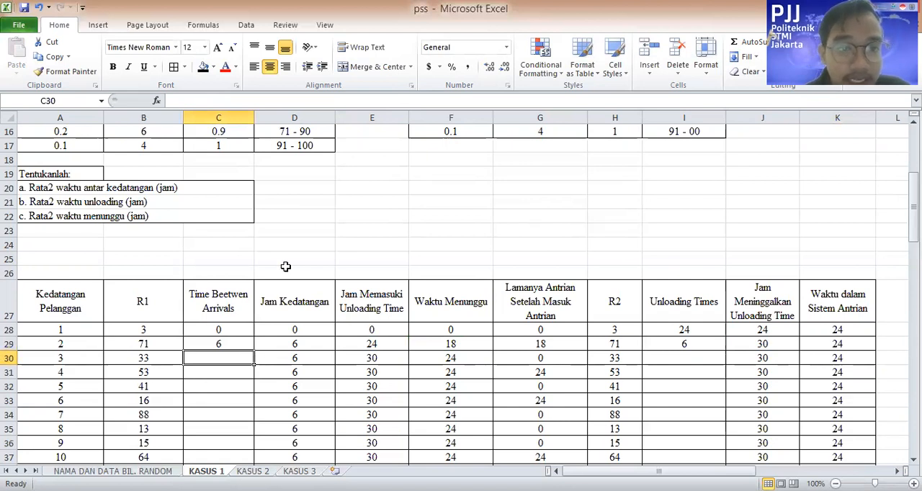
scroll(286, 267, "up", 3)
left_click(286, 246)
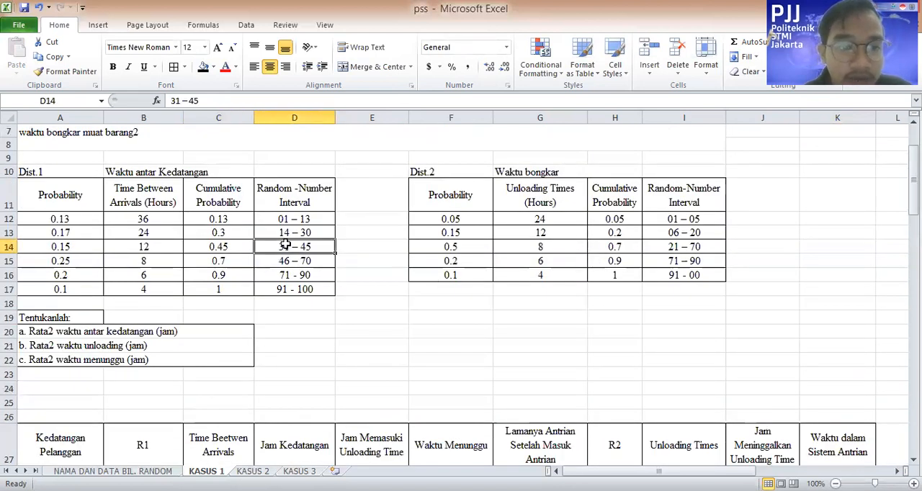
left_click(165, 247)
scroll(248, 279, "down", 3)
left_click(230, 357)
type("12")
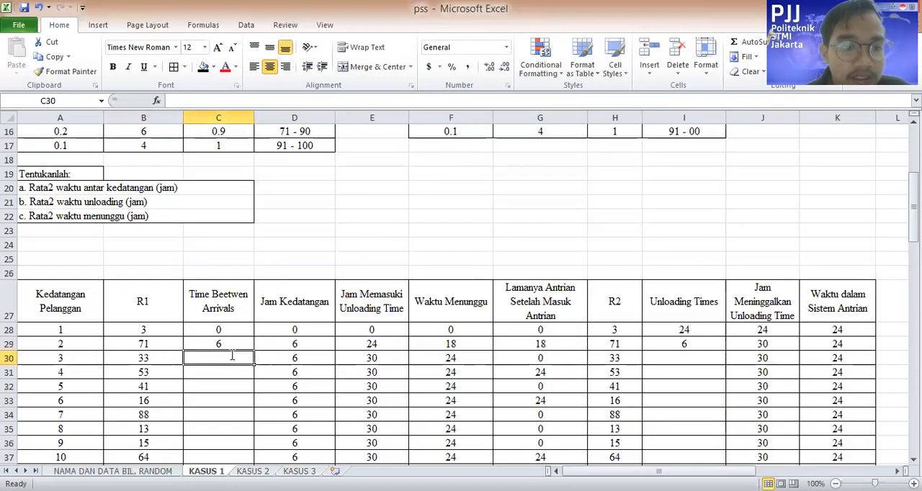
left_click(430, 360)
Copy the Jam Kedatangan formula from D29 down to D37 for the remaining customers
left_click(319, 360)
left_click(424, 355)
left_click(309, 354)
scroll(294, 354, "down", 3)
left_click(307, 216)
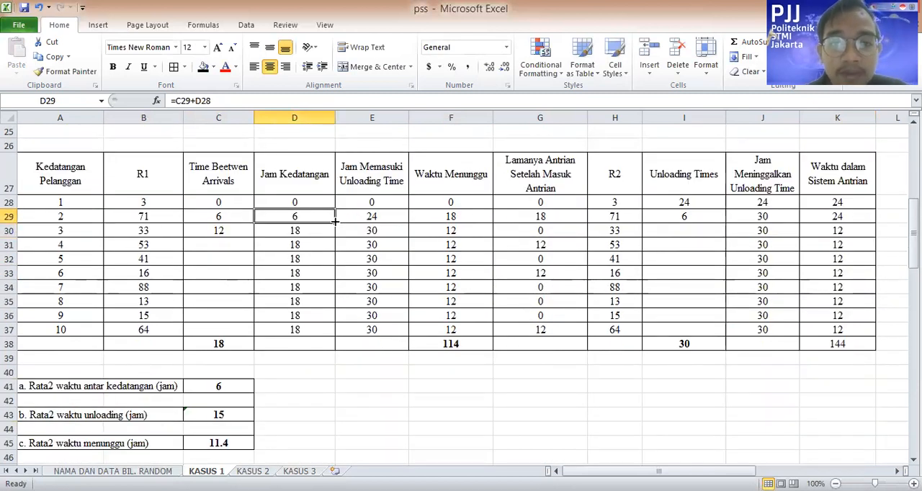
left_click_drag(335, 222, 335, 330)
Copy the Jam Memasuki Unloading Time, Waktu Menunggu and Lamanya Antrian formulas from E29:G29 down to row 37
left_click(392, 217)
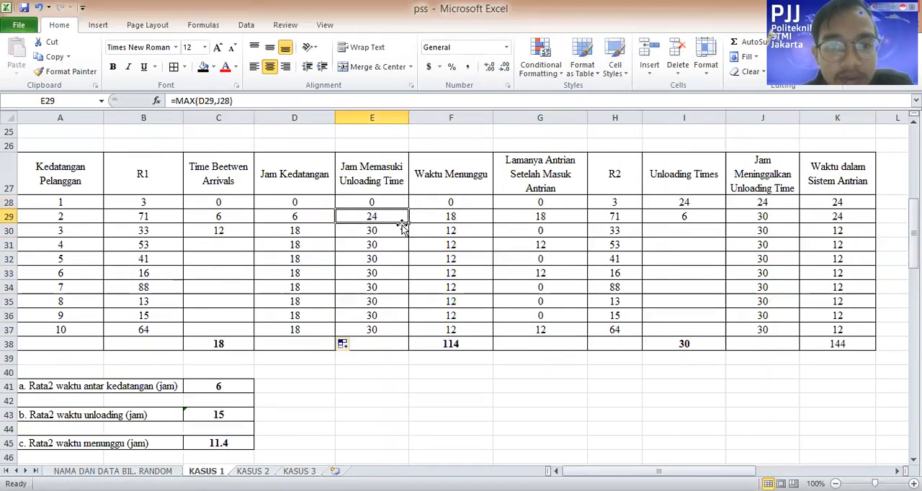
left_click_drag(407, 222, 408, 330)
left_click(467, 219)
left_click_drag(492, 222, 494, 330)
left_click(585, 217)
left_click_drag(589, 225, 586, 331)
Try copying the second customer's Unloading Times value from I29 down to I37, and clear the copied values in I30:I37
left_click(720, 215)
left_click_drag(726, 224, 728, 253)
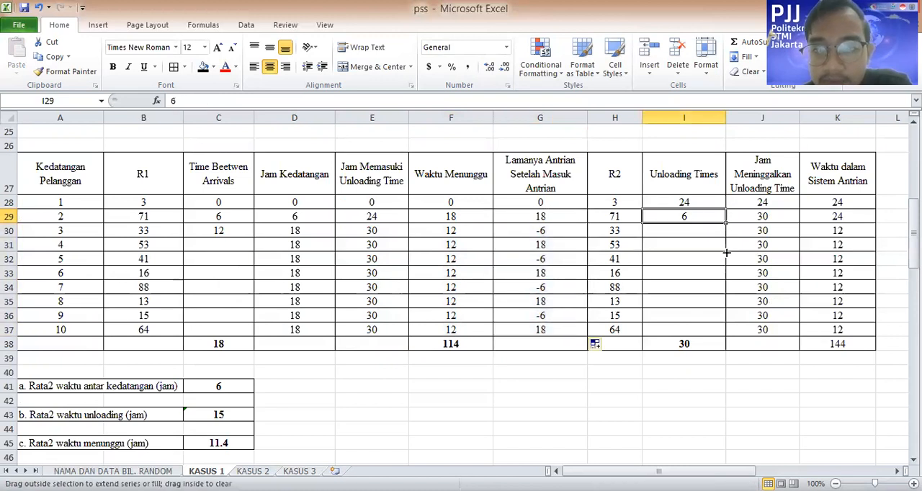
left_click_drag(727, 317, 727, 330)
left_click(776, 218)
left_click(690, 218)
left_click(696, 231)
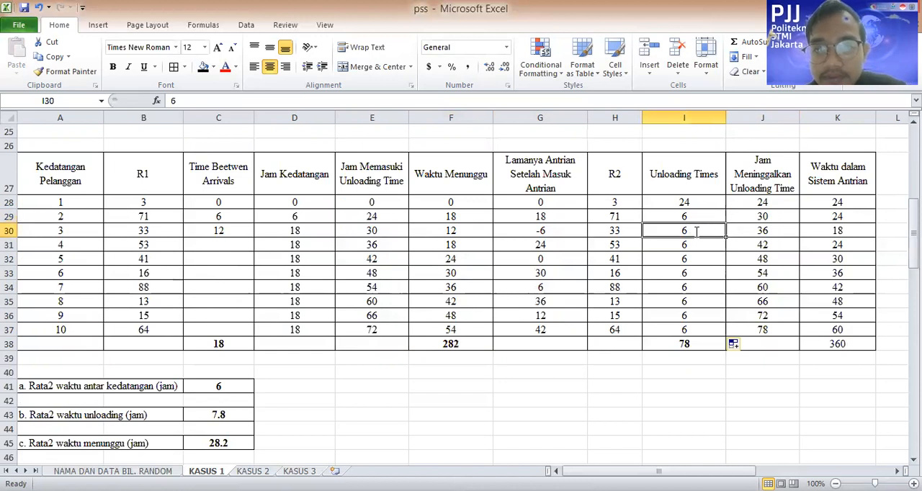
double_click(696, 232)
left_click_drag(678, 231, 676, 328)
key("Delete")
Copy the Jam Meninggalkan Unloading Time and Waktu dalam Sistem Antrian formulas from J29 and K29 down to row 37
left_click(769, 230)
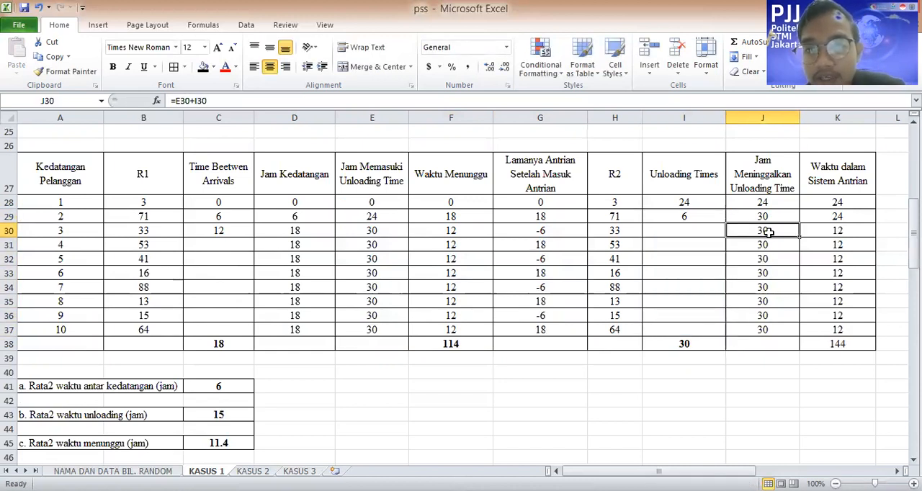
left_click(788, 219)
left_click_drag(798, 223, 798, 331)
left_click(858, 216)
left_click_drag(876, 230, 872, 339)
Enter 8 as the fourth customer's Time Between Arrivals in C31, matching R1 53 to the Dist.1 interval 46–70
scroll(225, 377, "up", 3)
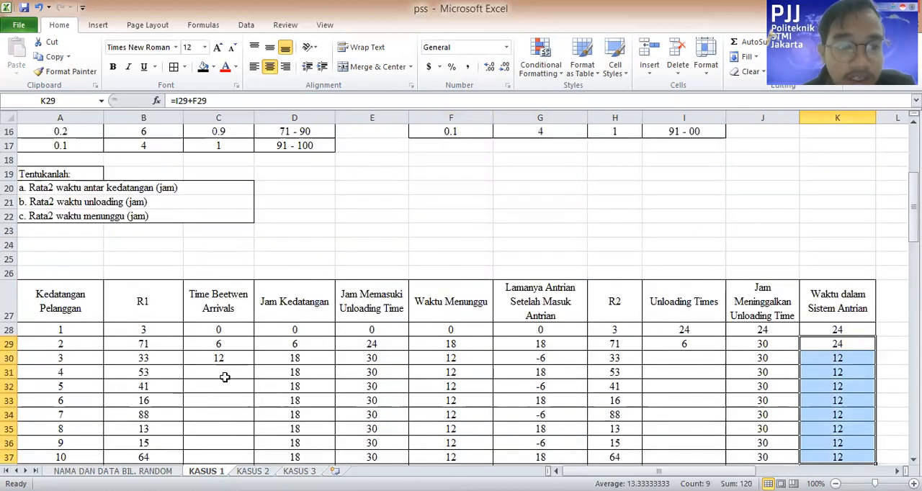
left_click(225, 377)
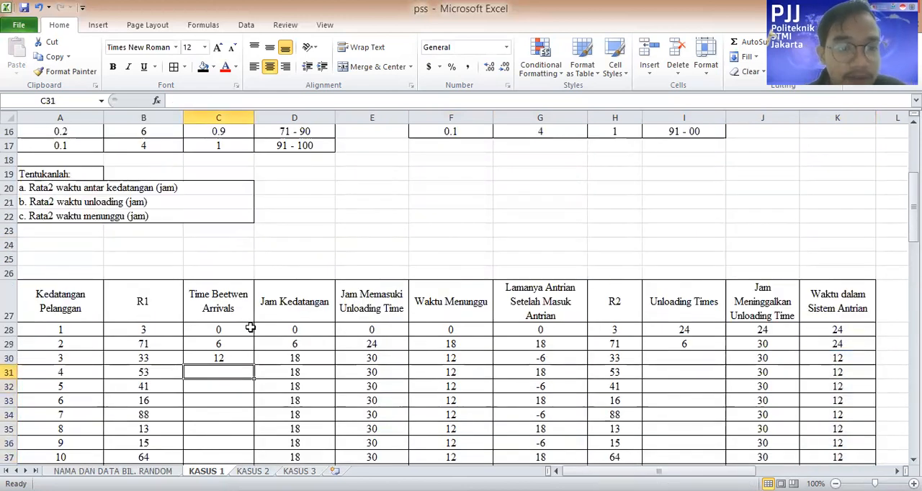
scroll(195, 333, "up", 2)
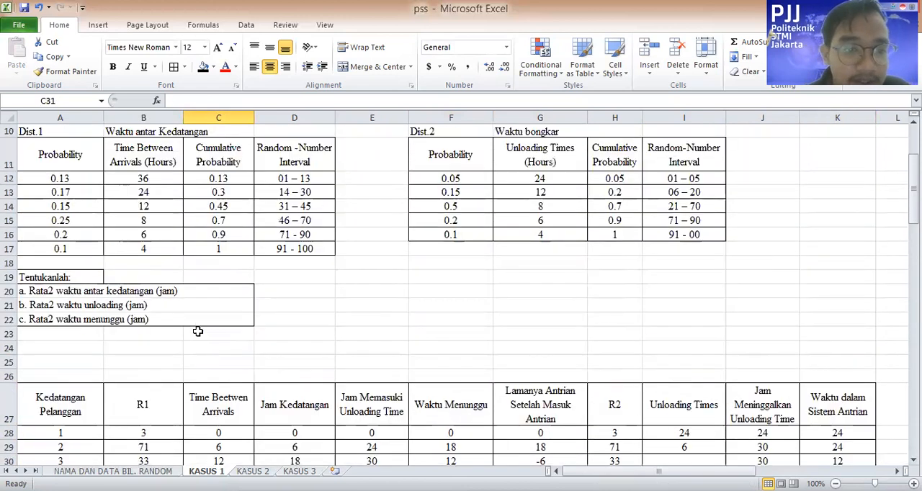
scroll(210, 328, "down", 1)
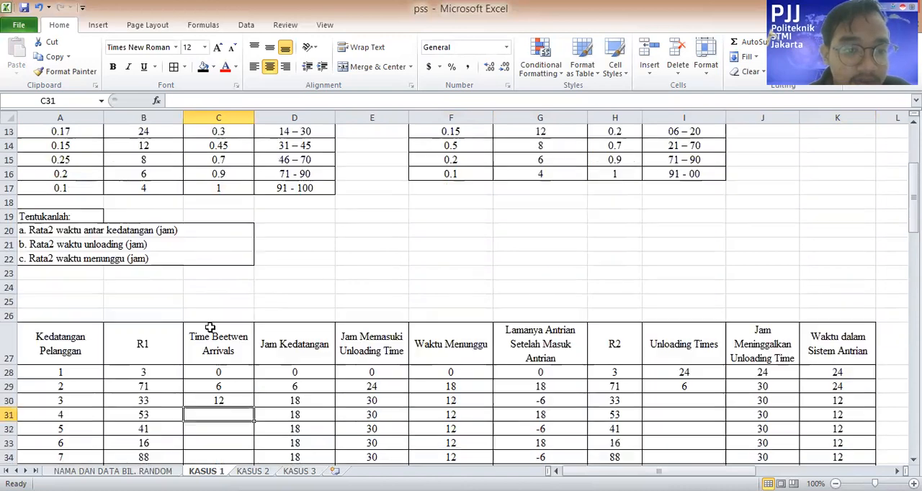
scroll(223, 211, "up", 2)
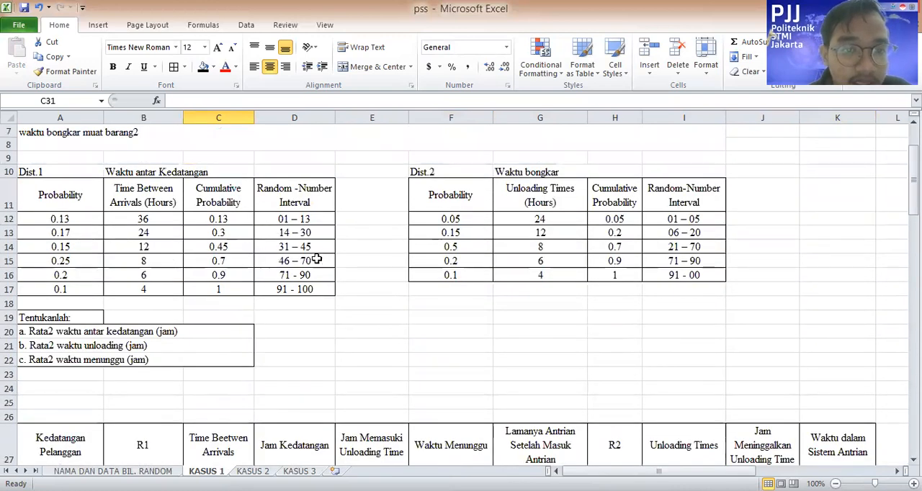
scroll(309, 243, "down", 1)
left_click(295, 219)
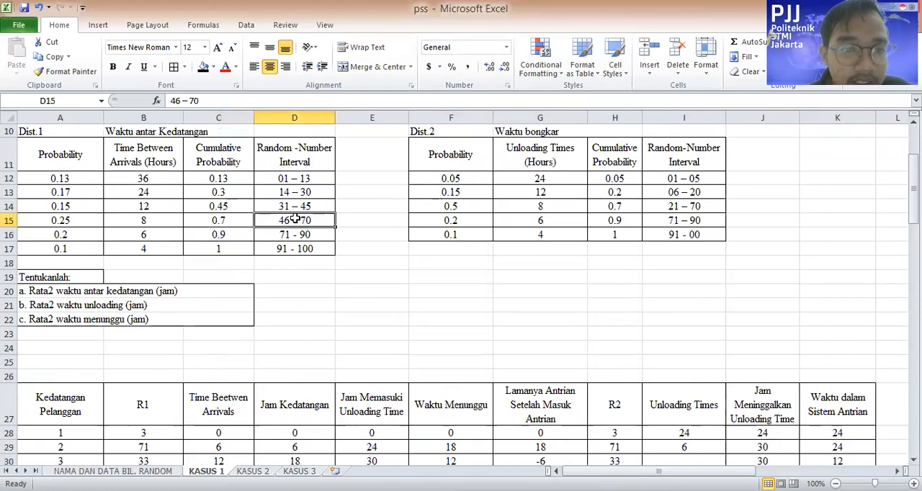
scroll(181, 241, "down", 3)
left_click(231, 330)
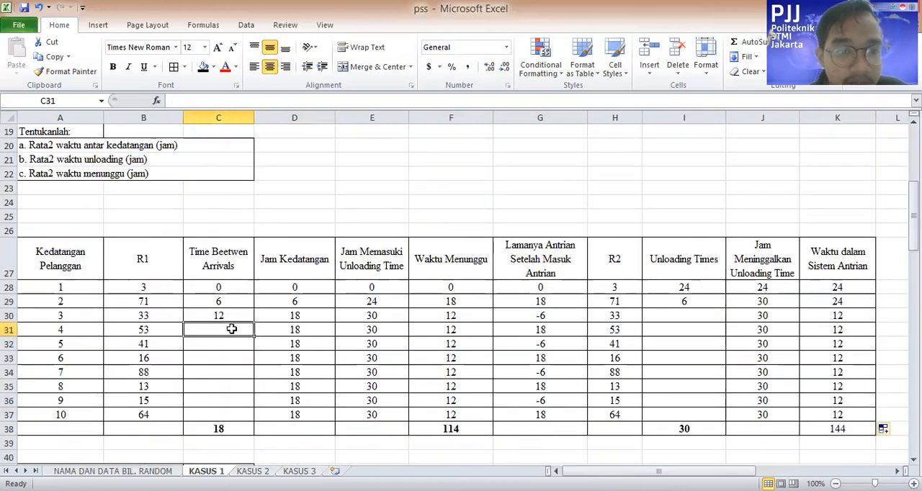
type("8")
key("Return")
Enter 12 as the fifth customer's Time Between Arrivals in C32, matching R1 41 to the Dist.1 interval 31–45
scroll(279, 252, "up", 3)
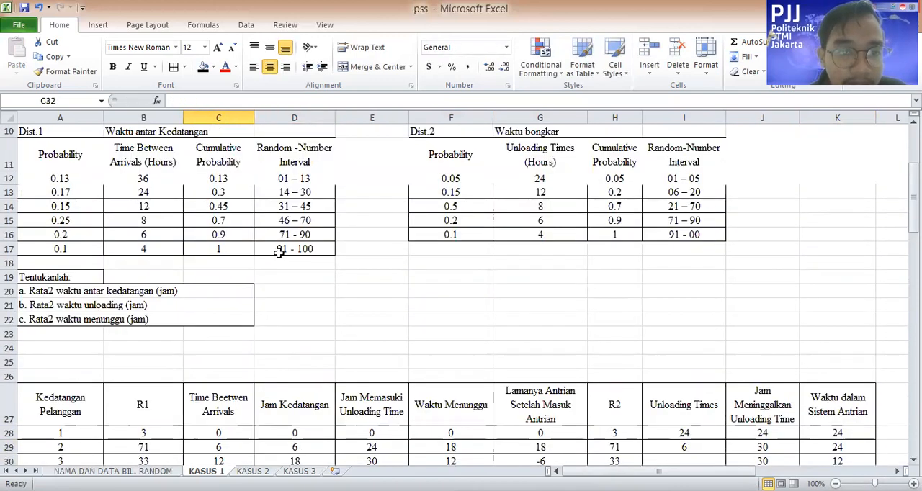
left_click(305, 209)
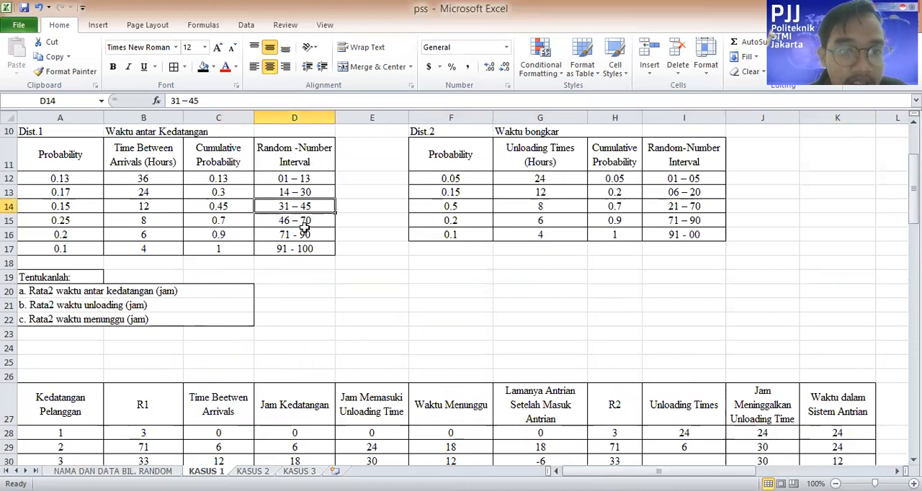
scroll(206, 325, "down", 4)
left_click(219, 301)
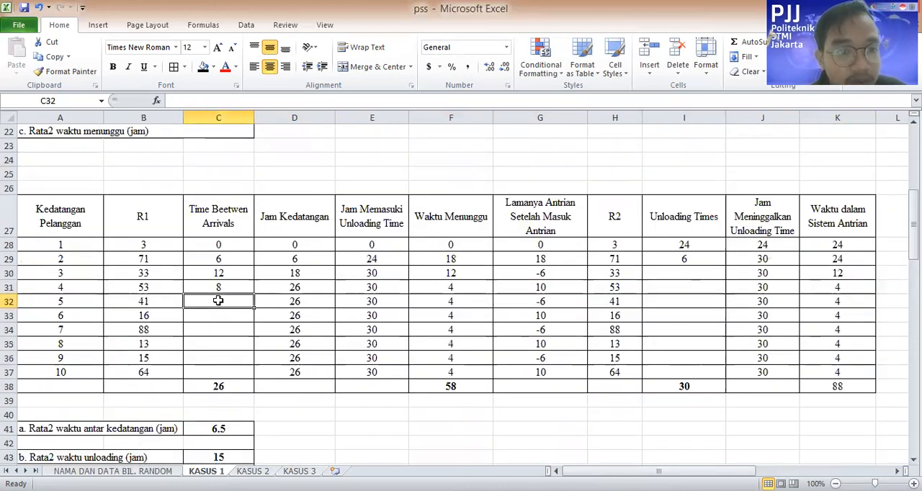
type("12")
key("Return")
Enter 24 as the sixth customer's Time Between Arrivals in C33, matching R1 16 to the Dist.1 interval 14–30
scroll(228, 316, "up", 4)
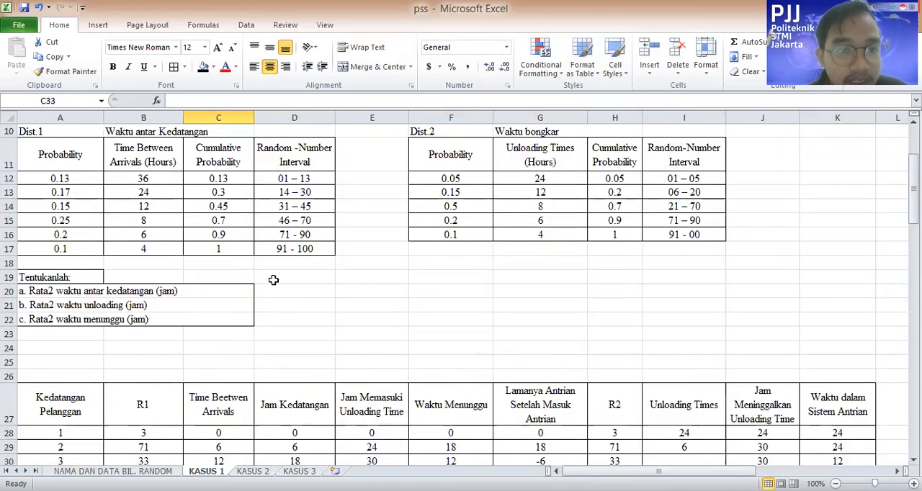
left_click(320, 189)
scroll(177, 330, "down", 2)
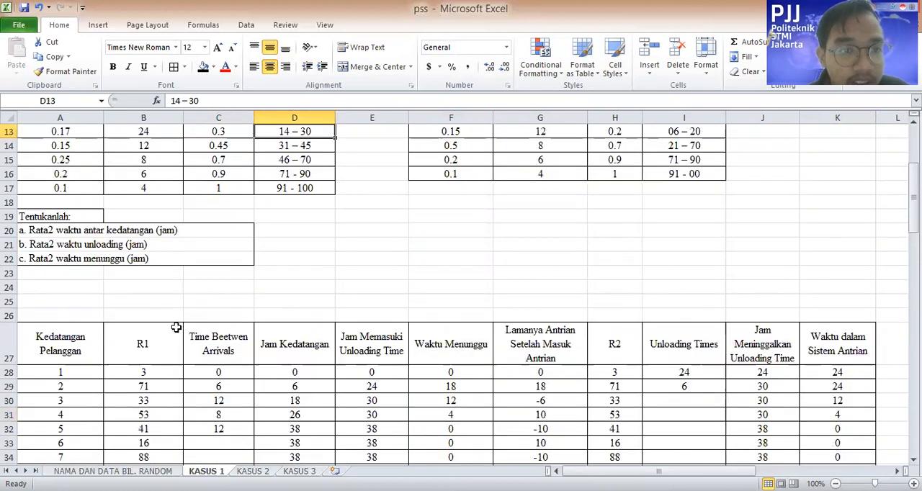
left_click(216, 398)
type("24")
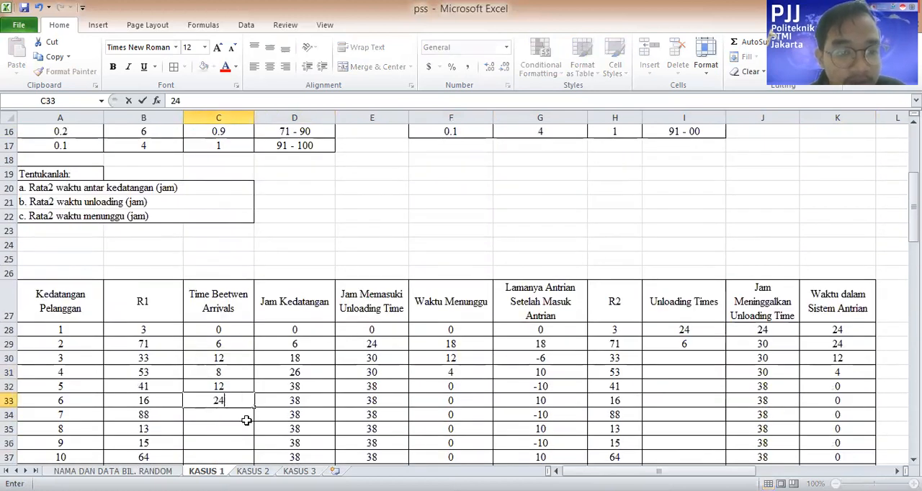
key("Return")
Enter 6 as the seventh customer's Time Between Arrivals in C34, matching R1 88 to the Dist.1 interval 71–90
scroll(253, 347, "up", 2)
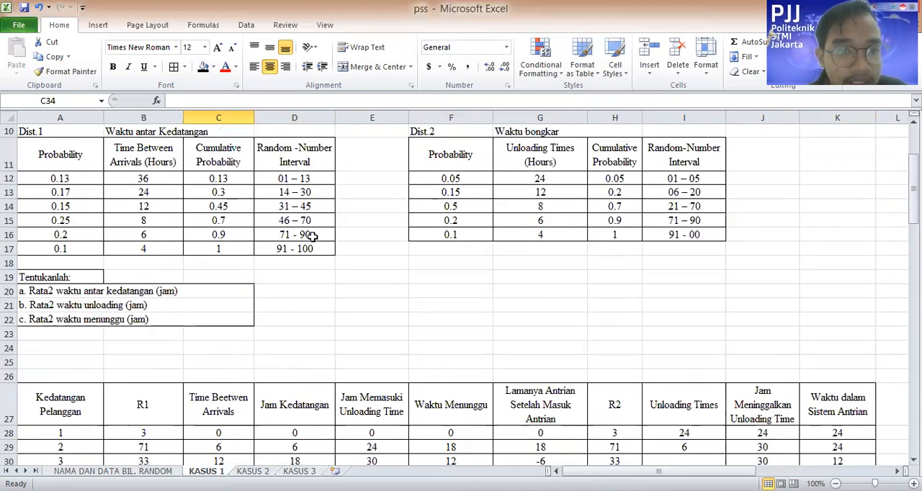
left_click(156, 237)
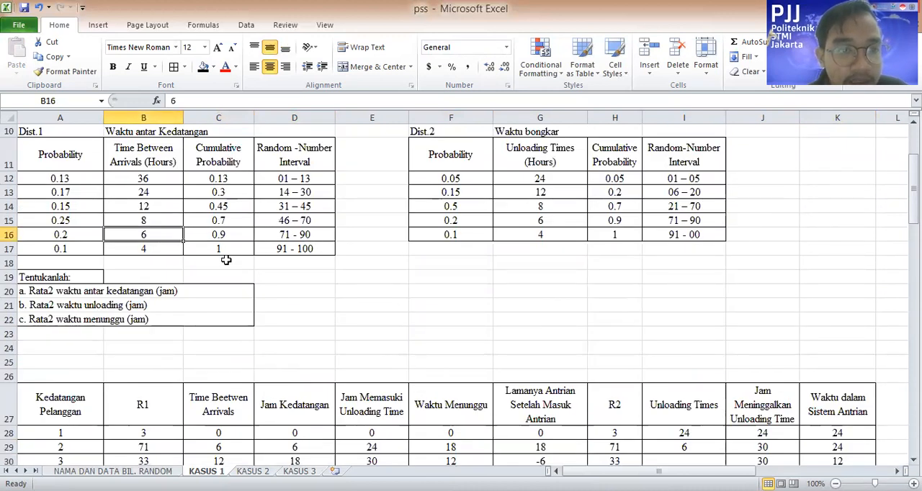
scroll(230, 355, "down", 5)
left_click(216, 288)
type("6")
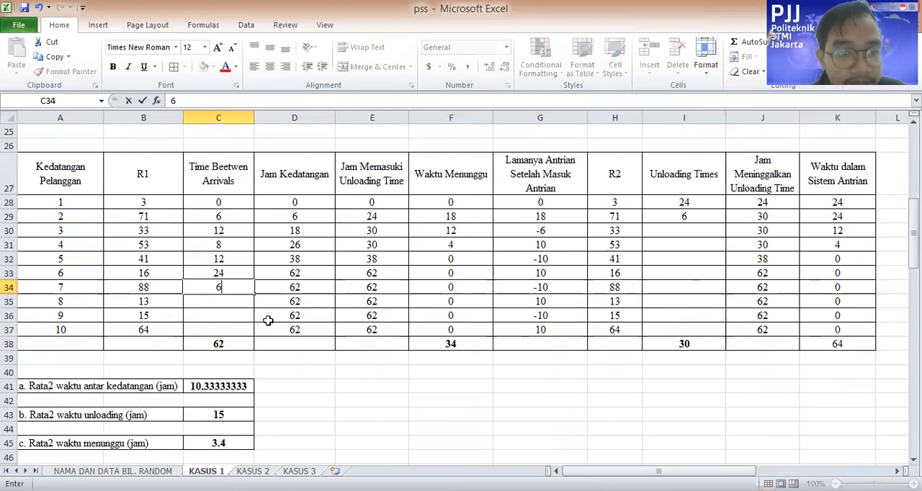
key("Return")
Enter 36 as the eighth customer's Time Between Arrivals in C35, matching R1 13 to the Dist.1 interval 01–13
scroll(284, 268, "up", 7)
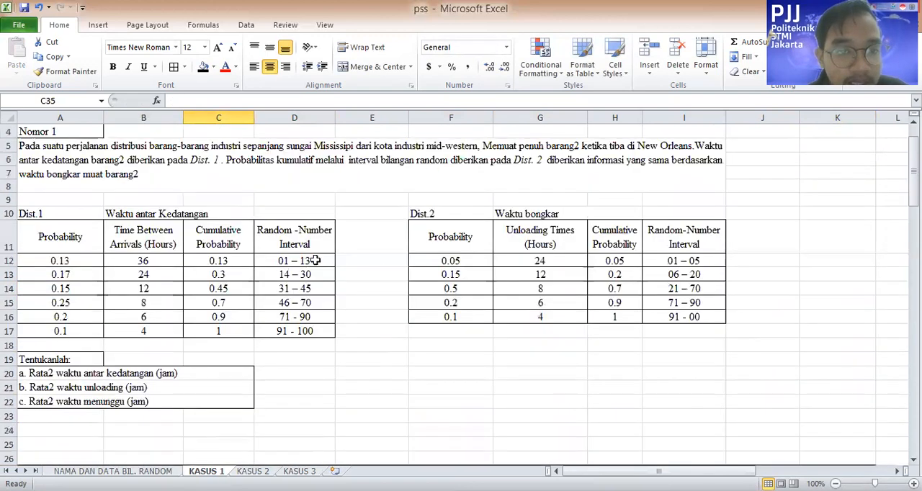
scroll(188, 267, "down", 7)
type("3")
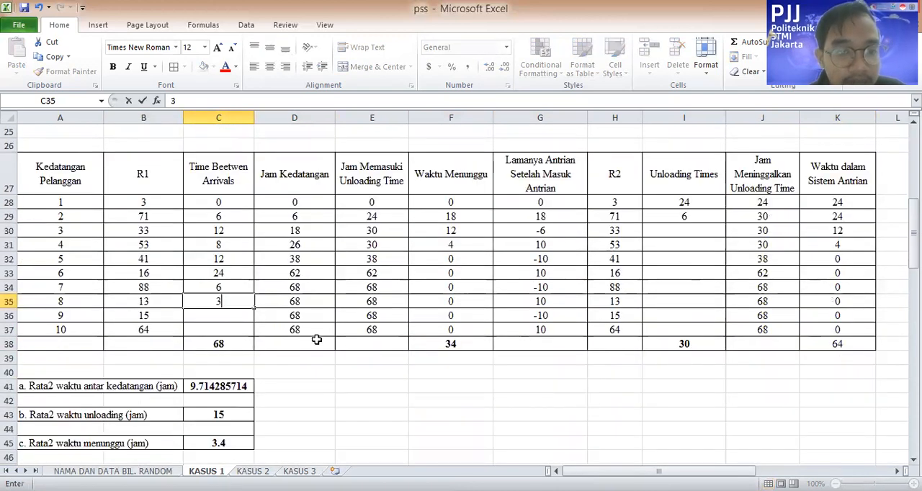
type("6")
key("Return")
Enter 24 as the ninth customer's Time Between Arrivals in C36, matching R1 15 to the Dist.1 interval 14–30
scroll(248, 313, "up", 8)
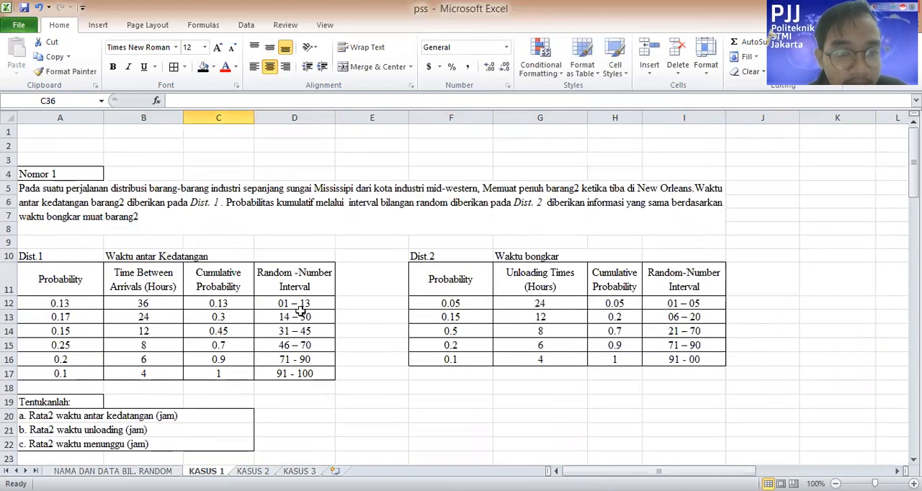
left_click(315, 319)
scroll(224, 389, "down", 6)
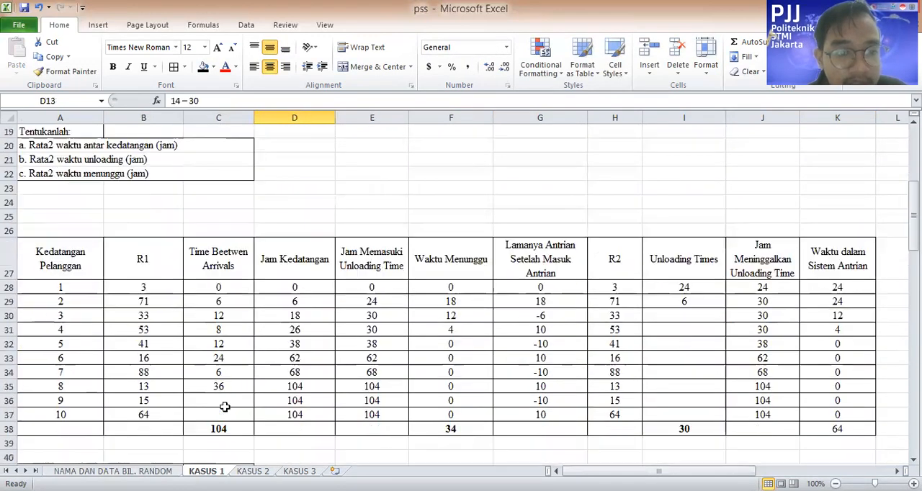
left_click(226, 400)
type("24")
key("Return")
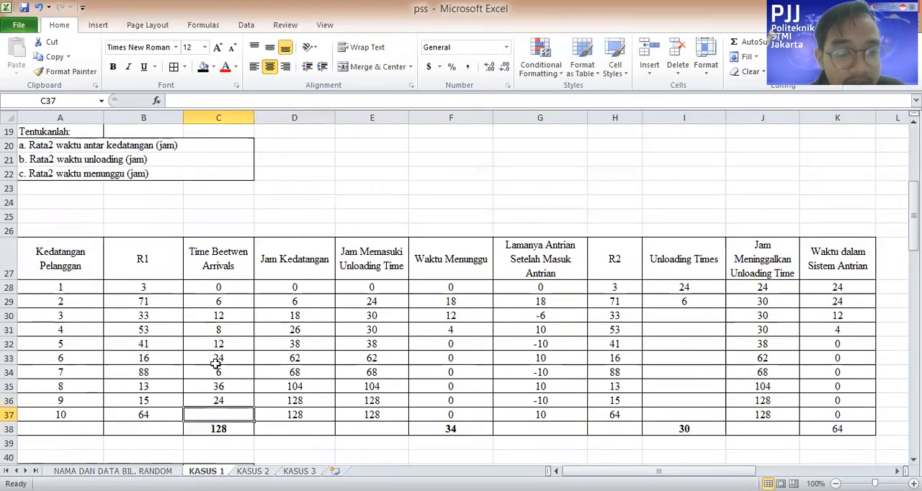
Enter 8 as the tenth customer's Time Between Arrivals in C37, matching R1 64 to the Dist.1 interval 46–70
scroll(215, 358, "up", 6)
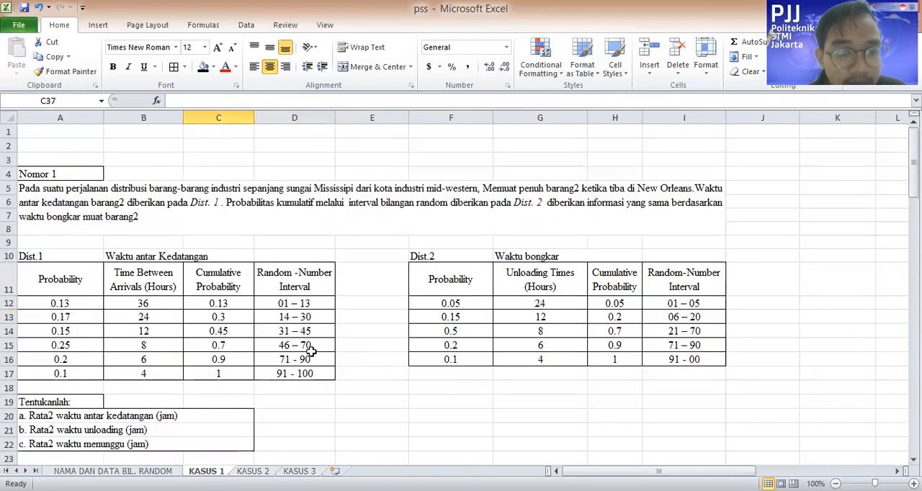
scroll(257, 436, "down", 8)
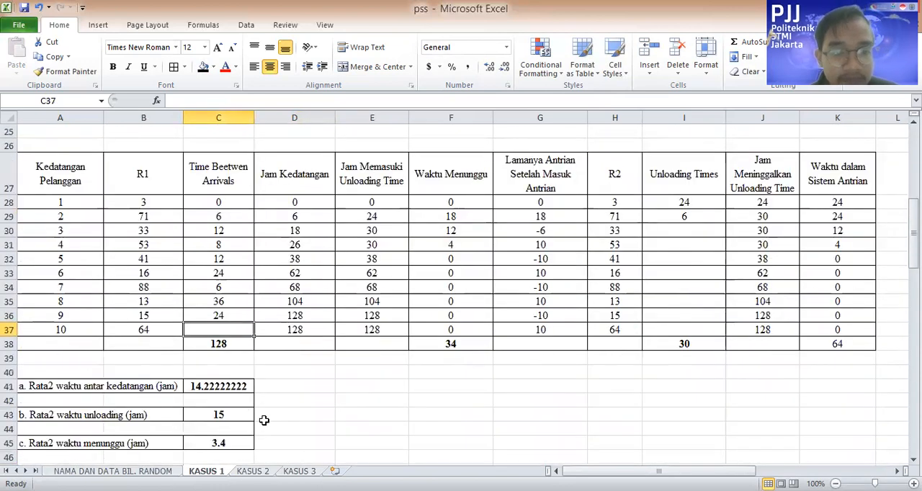
type("8")
left_click(481, 387)
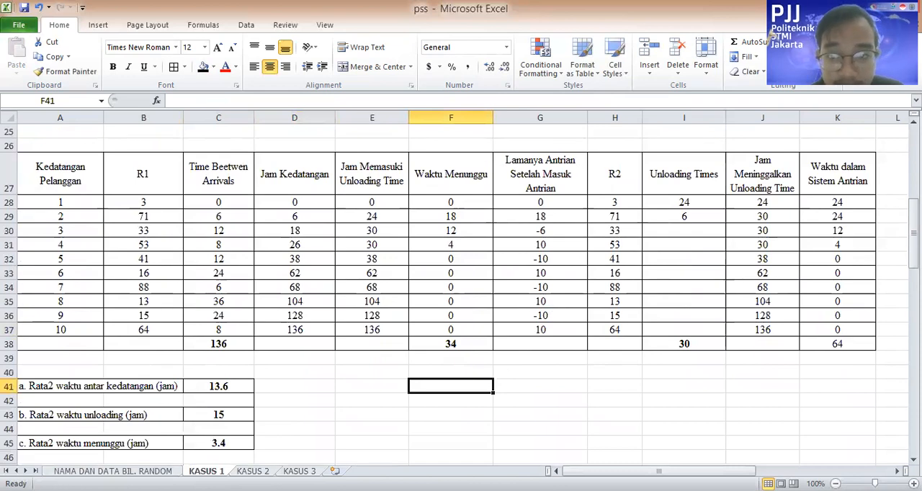
Enter 8 as the third customer's Unloading Time in I30, matching R2 33 to the Dist.2 interval 21–70
scroll(706, 227, "up", 6)
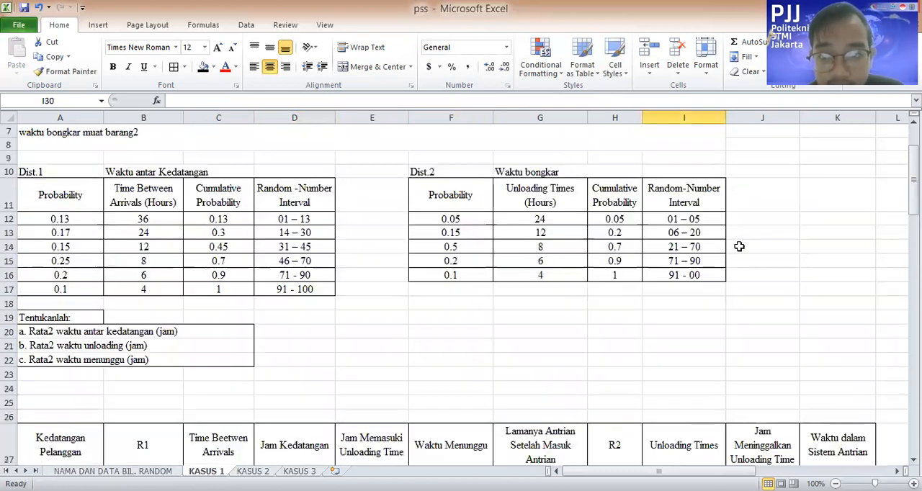
left_click(703, 244)
scroll(593, 278, "down", 5)
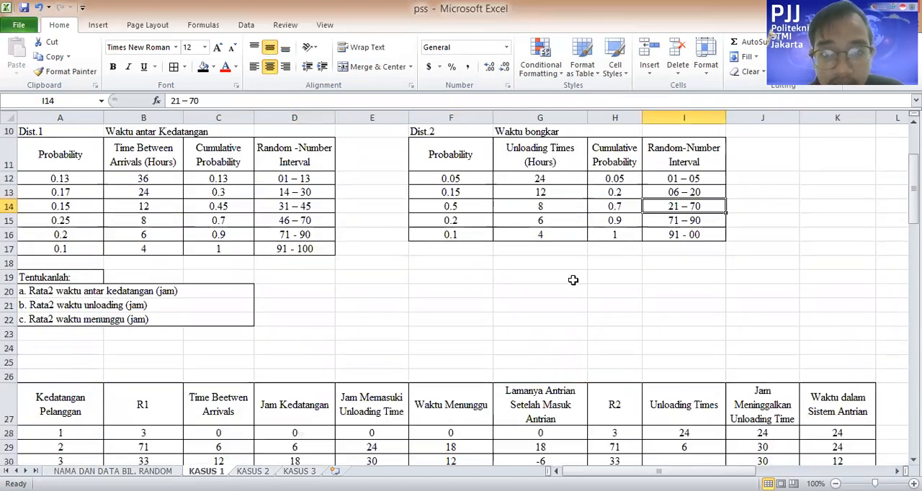
left_click(671, 280)
type("8")
scroll(685, 266, "up", 6)
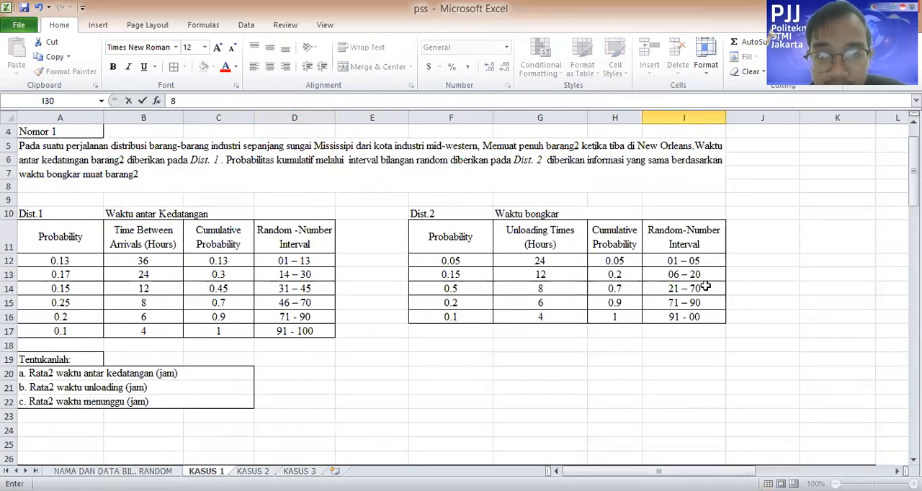
scroll(706, 287, "down", 8)
key("Return")
Enter 8 as the fourth customer's Unloading Time in I31, matching R2 53 to the Dist.2 interval 21–70
type("8")
scroll(688, 188, "up", 3)
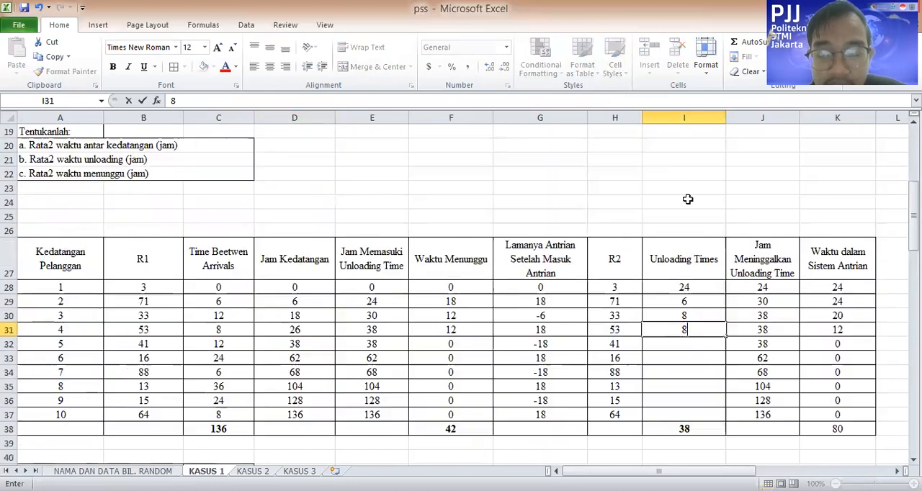
scroll(693, 216, "up", 4)
scroll(702, 249, "down", 5)
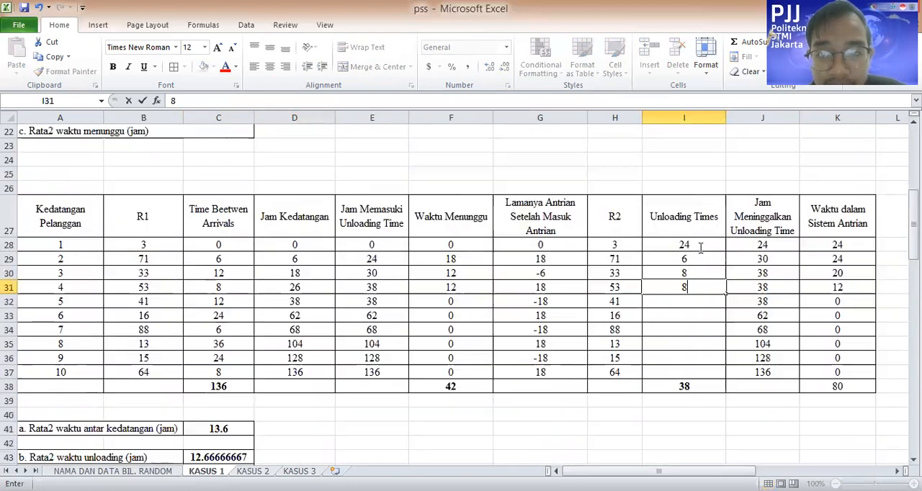
scroll(700, 248, "down", 2)
key("Return")
Enter Unloading Times of 8 in I32 for R2 41 and 12 in I33 for R2 16, using the Dist.2 intervals
scroll(694, 189, "up", 8)
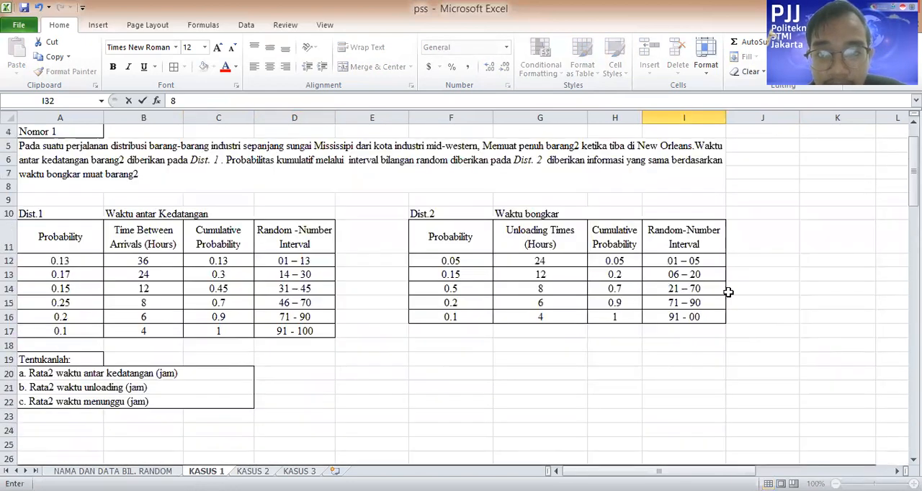
type("8")
scroll(690, 281, "down", 7)
key("Return")
type("12")
key("Return")
Enter 6 as the seventh customer's Unloading Time in I34, matching R2 88 to the Dist.2 interval 71–90
scroll(698, 292, "up", 4)
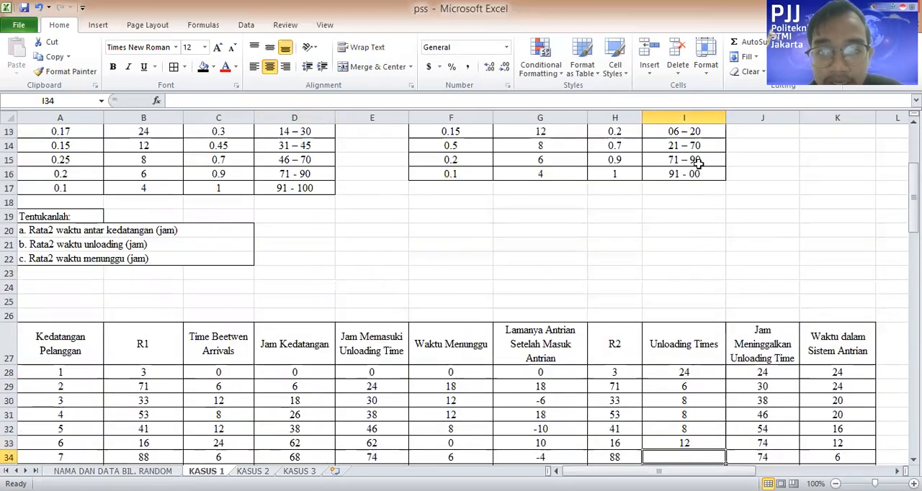
scroll(694, 216, "down", 2)
type("6")
scroll(703, 309, "up", 3)
scroll(704, 288, "down", 3)
scroll(696, 299, "up", 3)
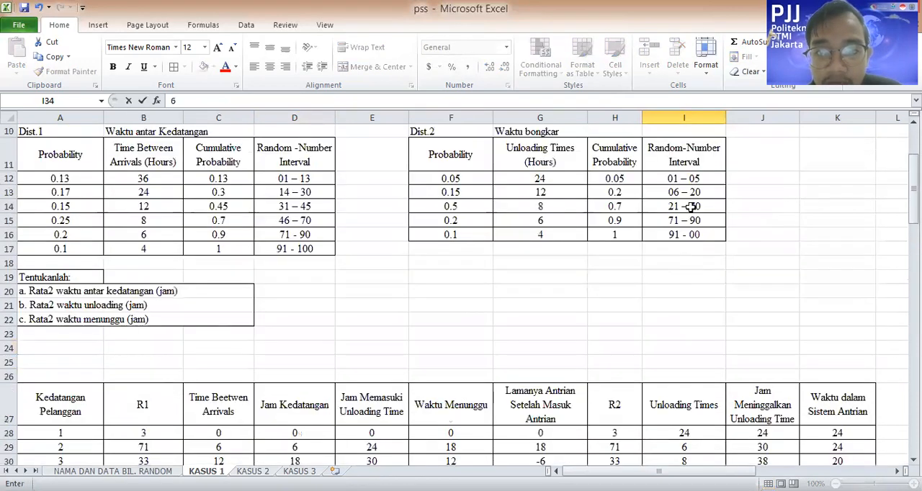
scroll(707, 197, "down", 5)
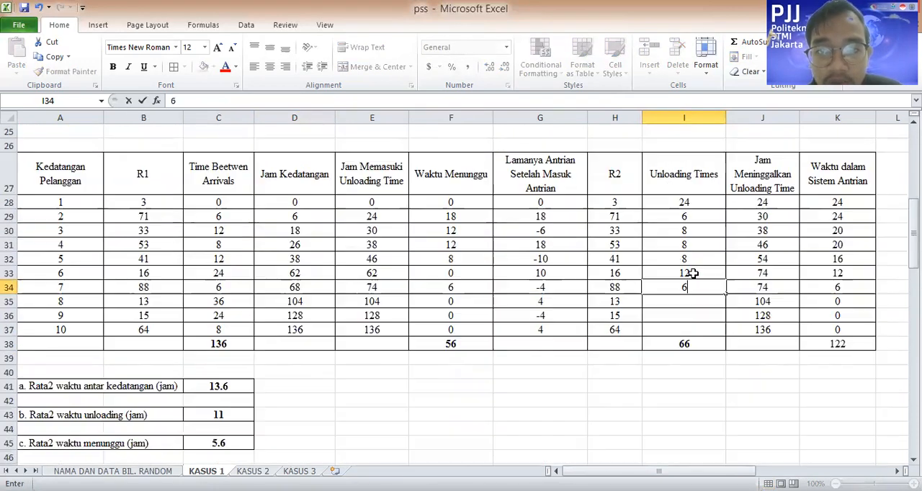
key("Return")
Enter 12 as the eighth customer's Unloading Time in I35, matching R2 13 to the Dist.2 interval 06–20
type("12")
scroll(694, 257, "up", 6)
scroll(698, 250, "down", 4)
scroll(696, 252, "down", 3)
key("Return")
Enter Unloading Times of 12 in I36 for R2 15 and 8 in I37 for R2 64, using the Dist.2 intervals
scroll(691, 246, "up", 9)
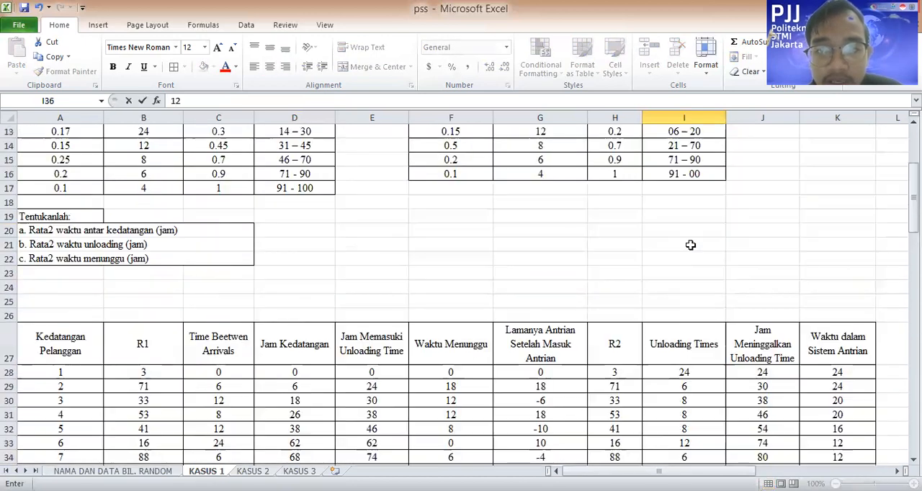
scroll(699, 342, "down", 7)
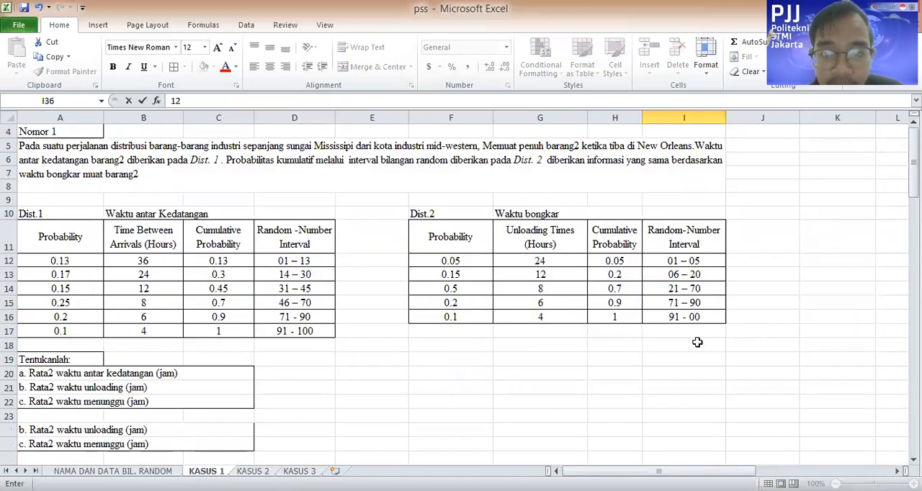
key("Return")
type("8")
left_click(779, 441)
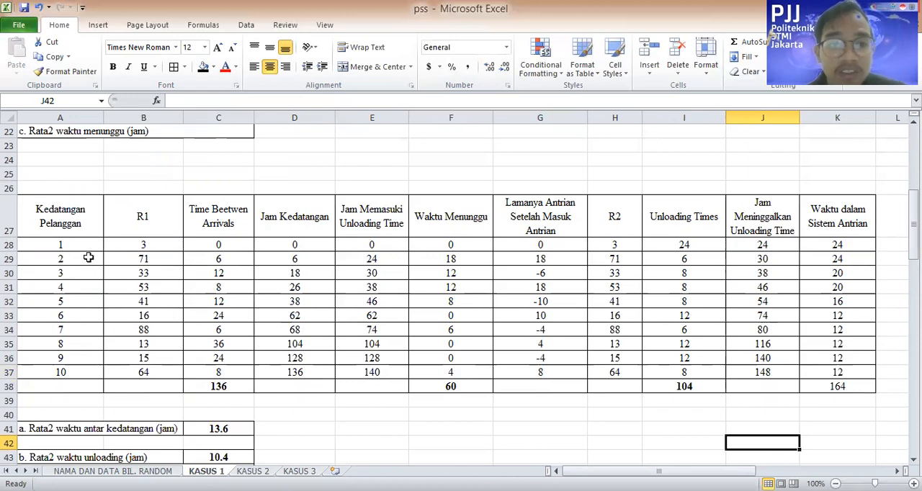
Review the three averages below the table and inspect the formula totalling Time Between Arrivals in C38
scroll(187, 320, "down", 5)
scroll(272, 361, "up", 6)
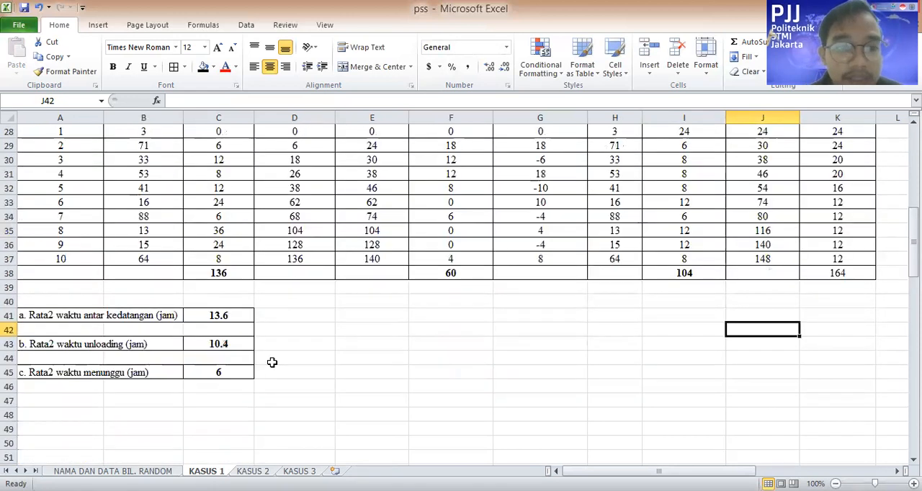
scroll(166, 440, "down", 4)
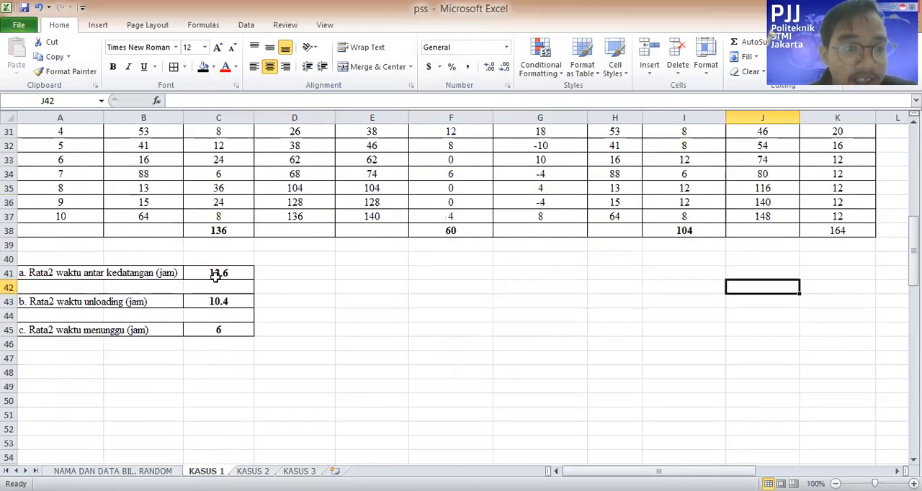
scroll(274, 276, "up", 3)
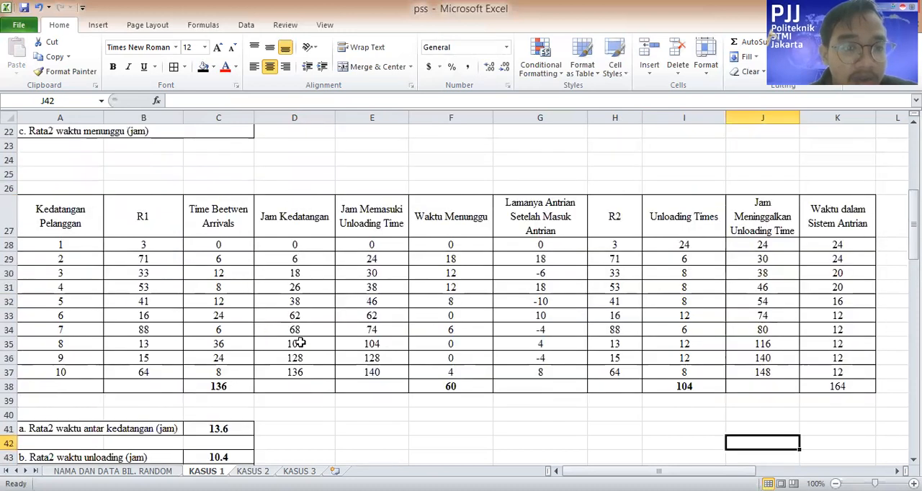
left_click(232, 387)
left_click(240, 427)
left_click(240, 400)
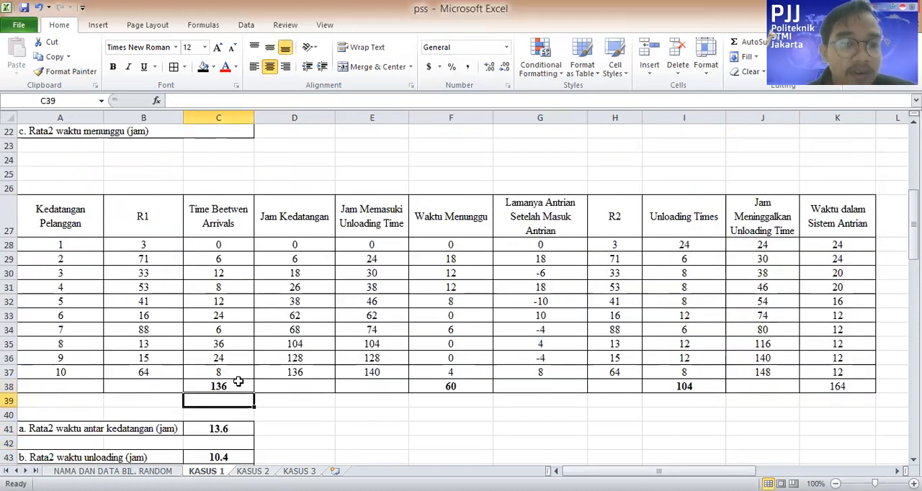
left_click(231, 387)
left_click(279, 102)
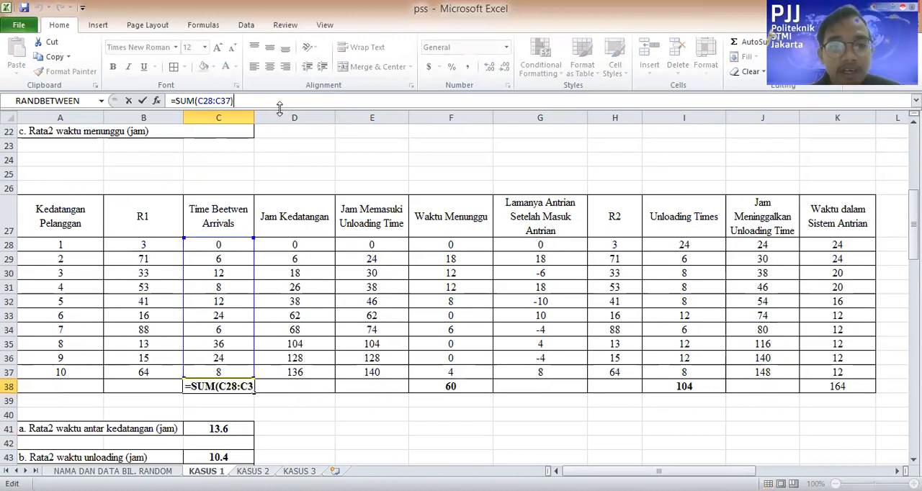
left_click(319, 417)
Inspect the cell range used by the average interarrival time formula in C41
left_click(236, 430)
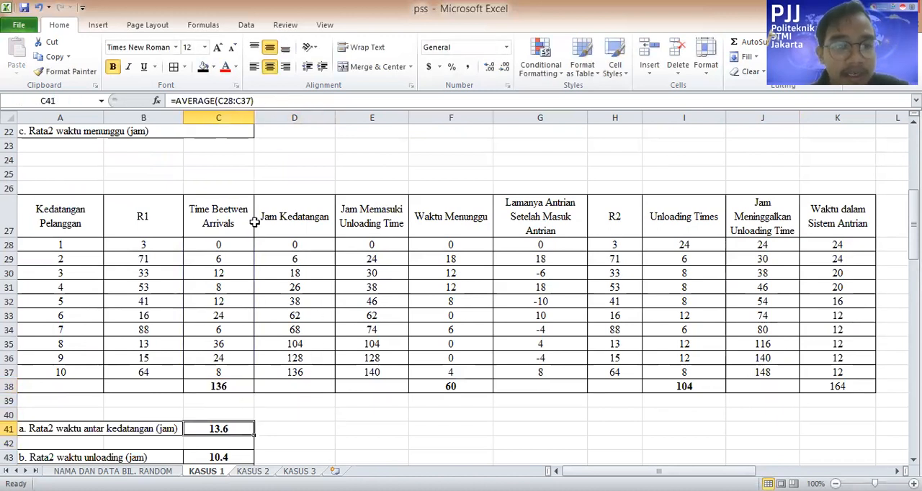
left_click(280, 101)
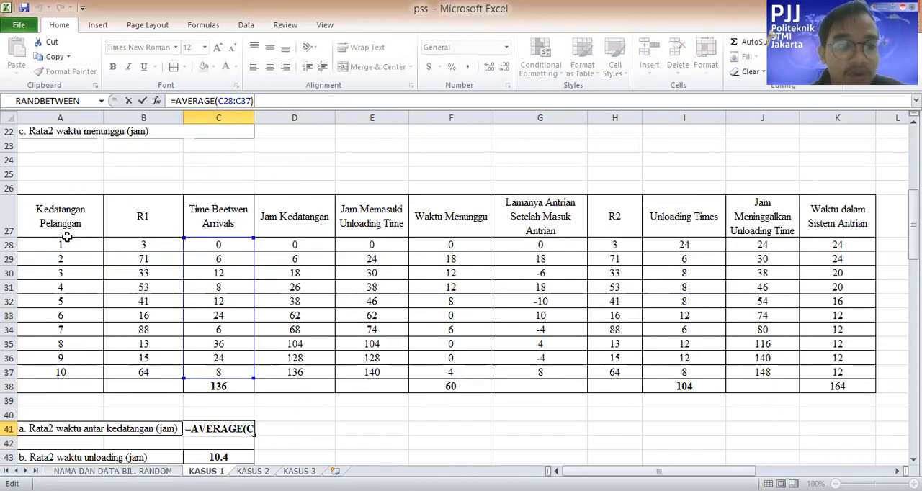
left_click(276, 419)
left_click(229, 430)
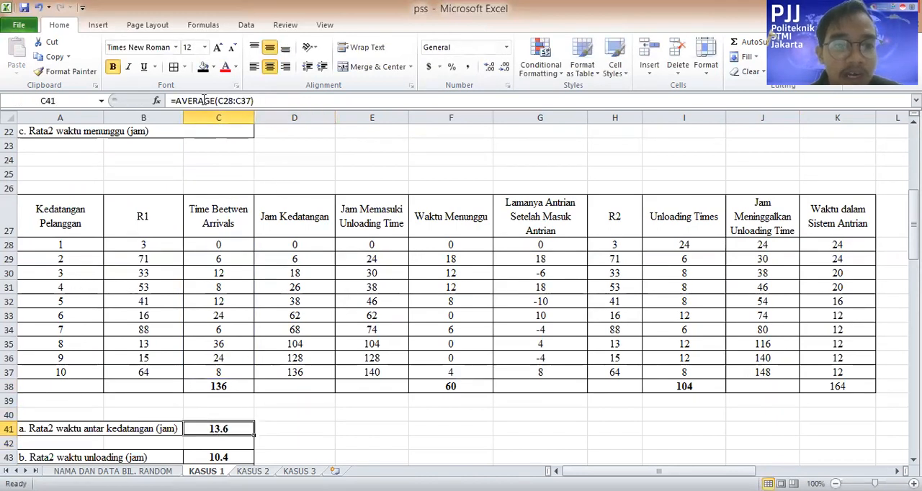
Re-enter the average interarrival time formula in C41 with the range C28:C37
left_click(229, 102)
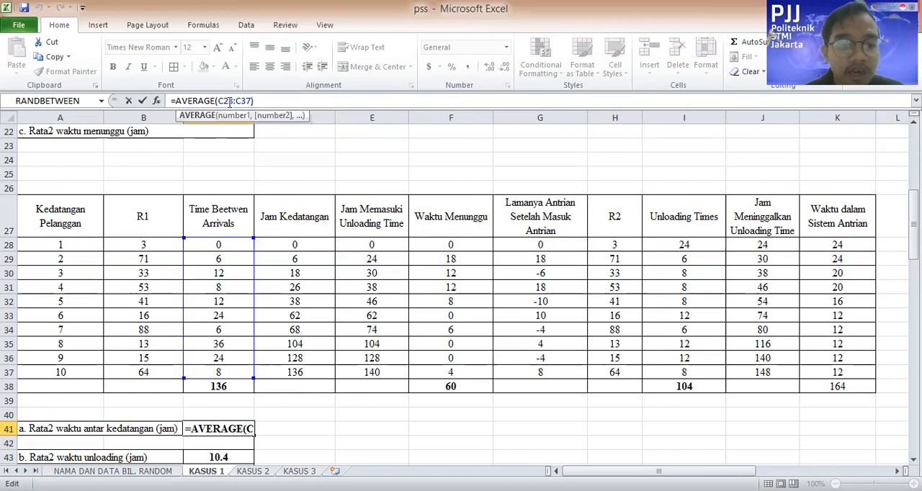
left_click(229, 102)
key("End")
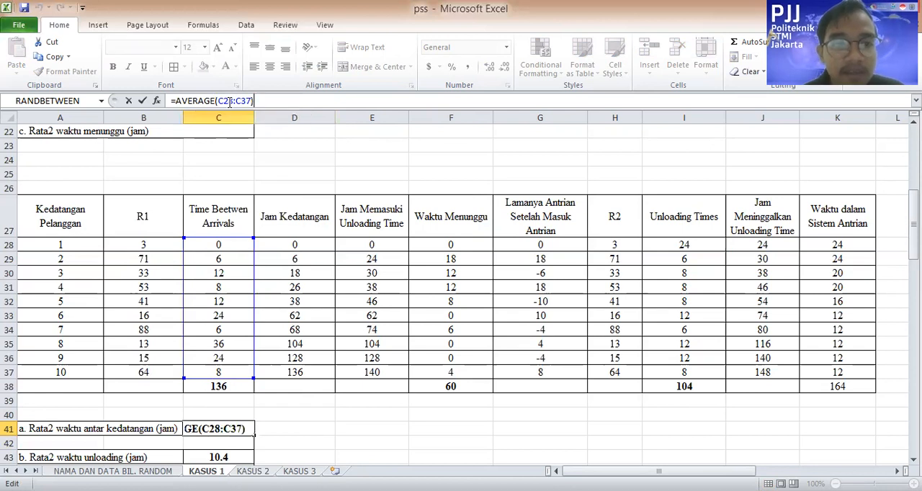
key("Left")
key("BackSpace")
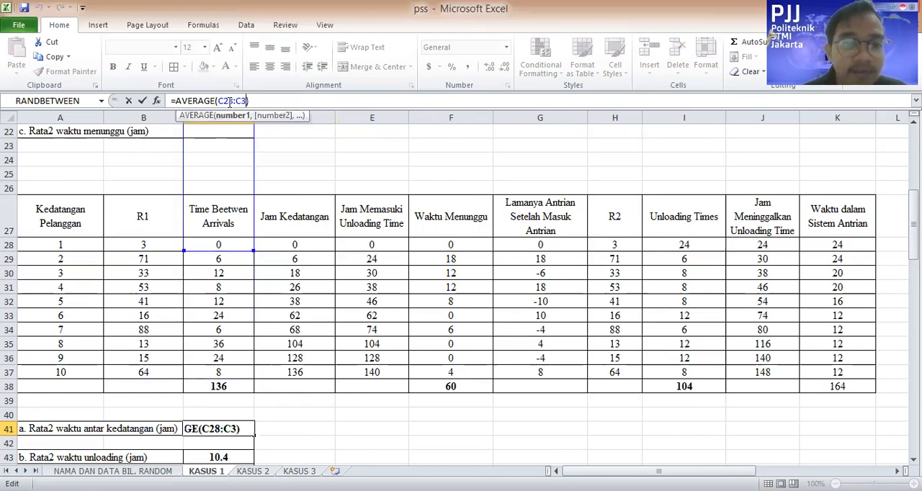
key("BackSpace")
key("BackSpace")
key("BackSpace")
key("BackSpace")
key("BackSpace")
key("BackSpace")
left_click(220, 247)
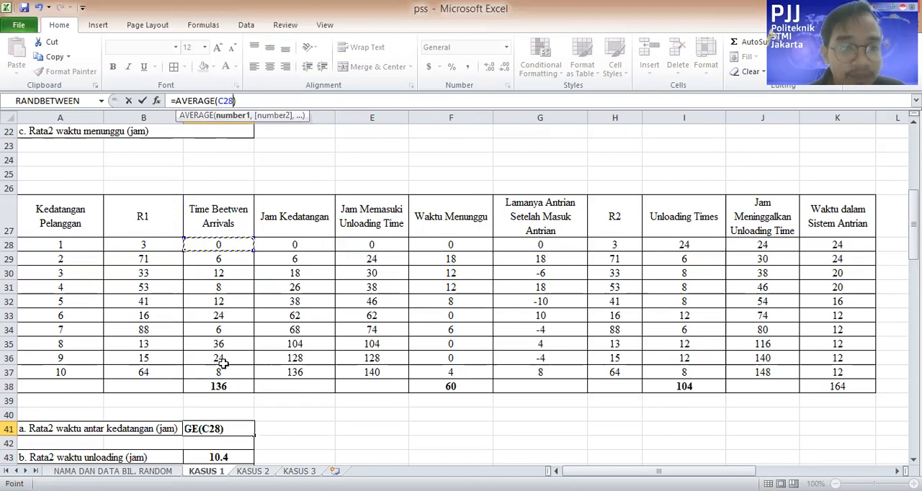
type(":C37")
key("Return")
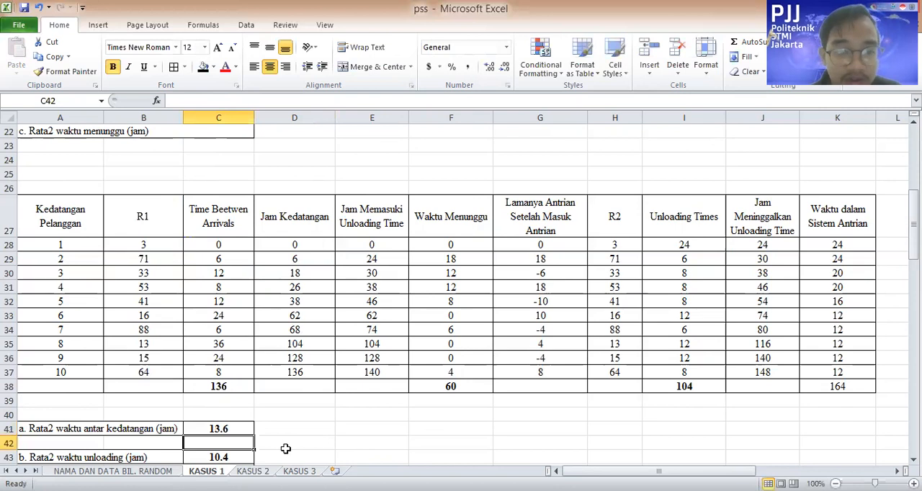
Re-select the Unloading Times range I28:I37 in the average unloading time formula in C43
scroll(244, 412, "down", 1)
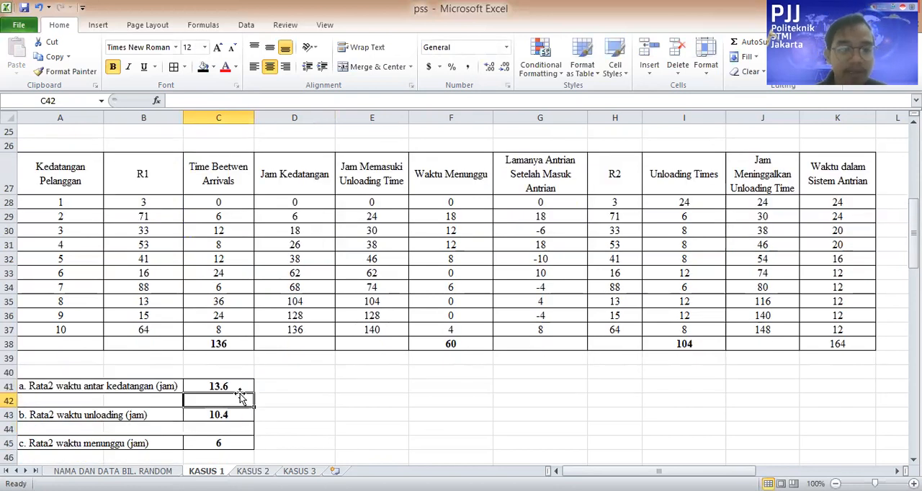
left_click(220, 417)
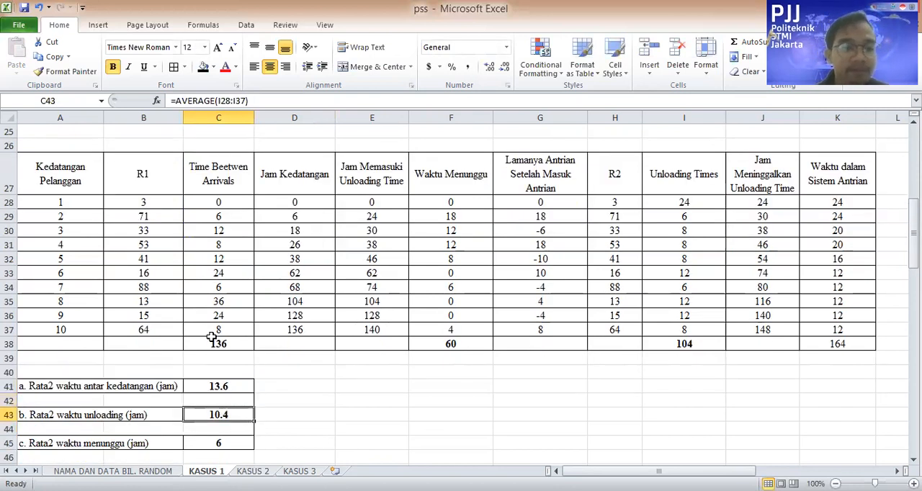
left_click(250, 101)
key("BackSpace")
key("BackSpace")
key("BackSpace")
key("BackSpace")
key("BackSpace")
key("BackSpace")
key("BackSpace")
key("BackSpace")
left_click(691, 202)
left_click(703, 326, "shift")
key("Return")
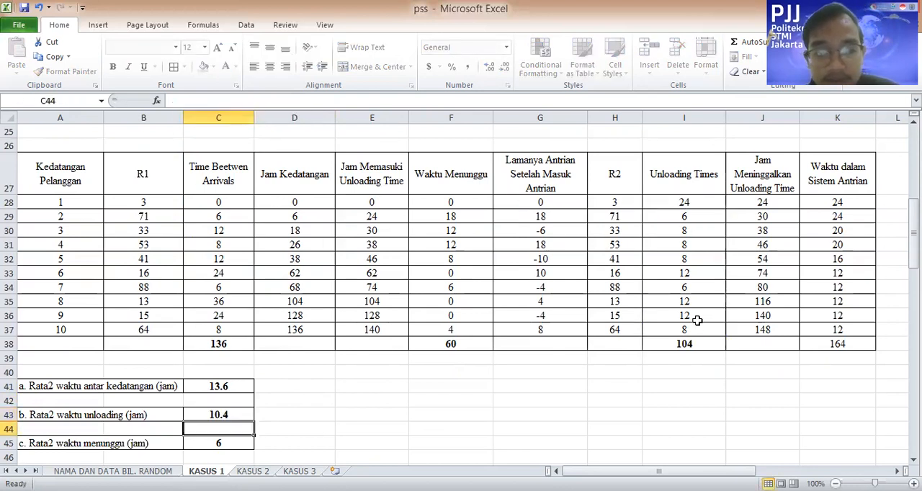
Replace the range in the average waiting time formula in C45 by re-selecting the Waktu Menunggu cells F28:F37
left_click(229, 445)
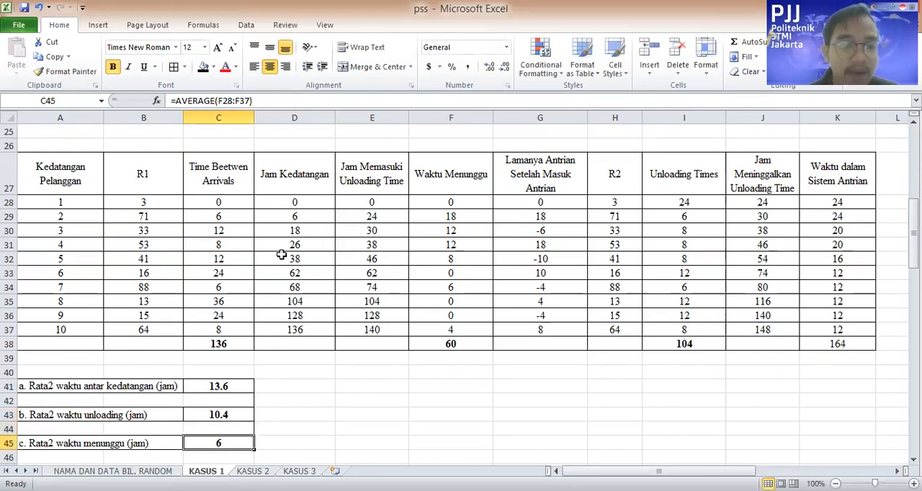
left_click(467, 342)
left_click(238, 451)
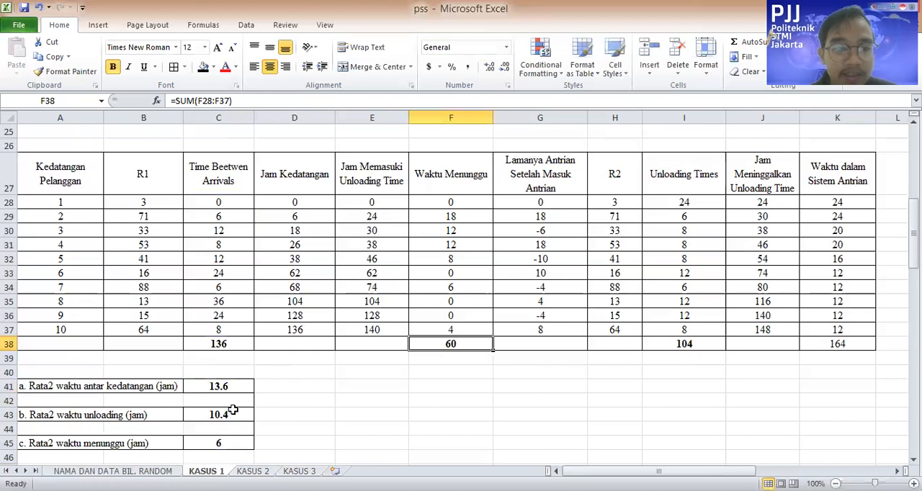
left_click(251, 101)
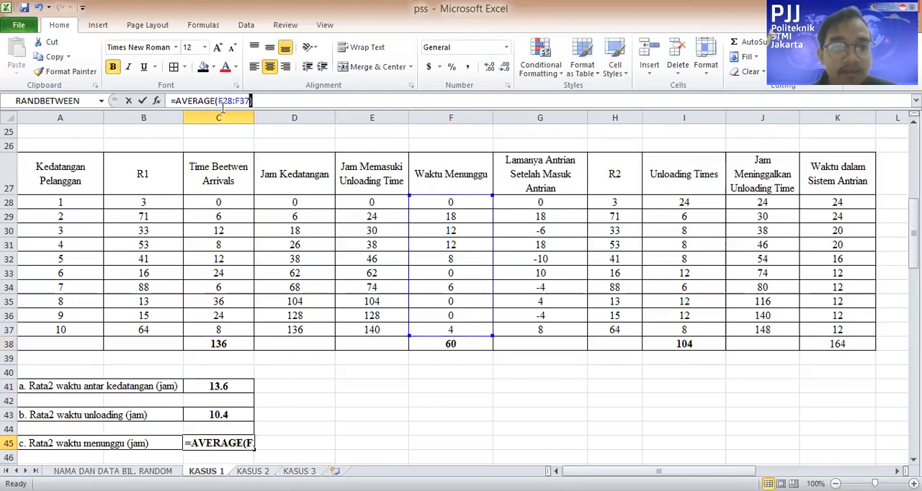
left_click_drag(252, 100, 217, 101)
key("BackSpace")
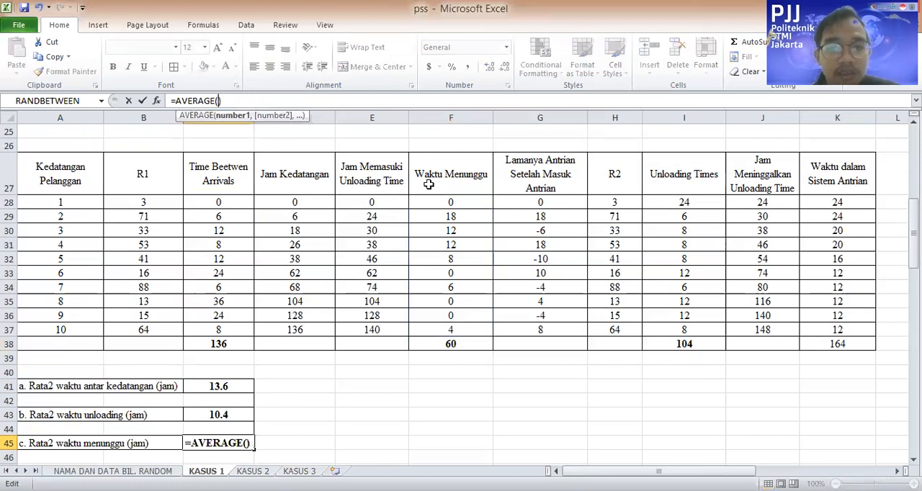
left_click(460, 206)
left_click(472, 325, "shift")
key("Return")
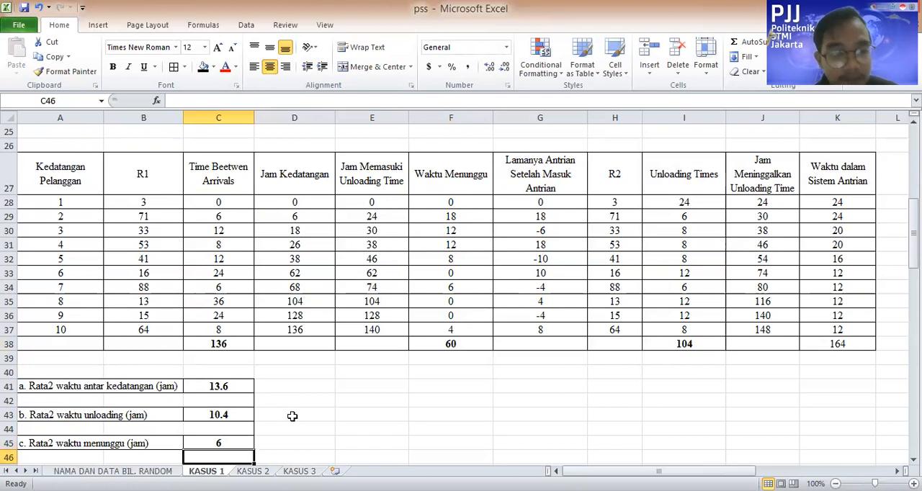
Open the KASUS 2 sheet and review the probability distribution tables for tanker interarrival and filling times
scroll(548, 392, "up", 1)
scroll(397, 414, "down", 2)
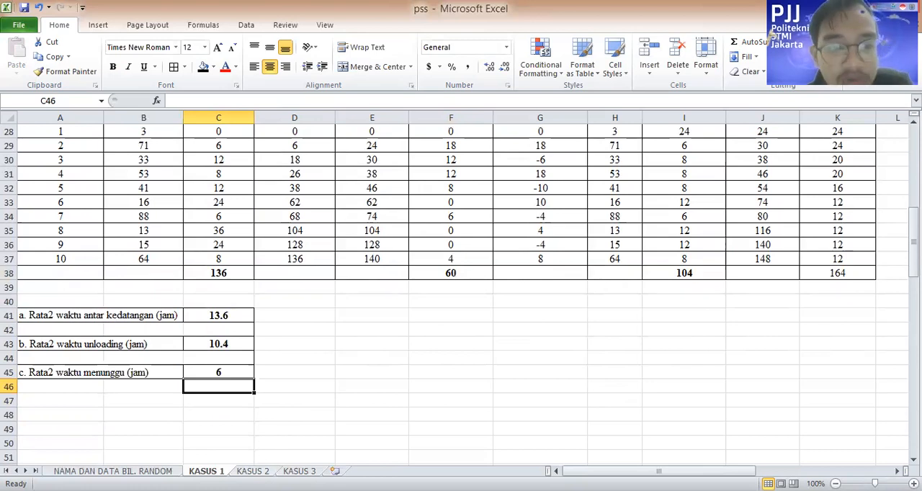
left_click(253, 471)
scroll(449, 322, "down", 4)
scroll(448, 323, "up", 4)
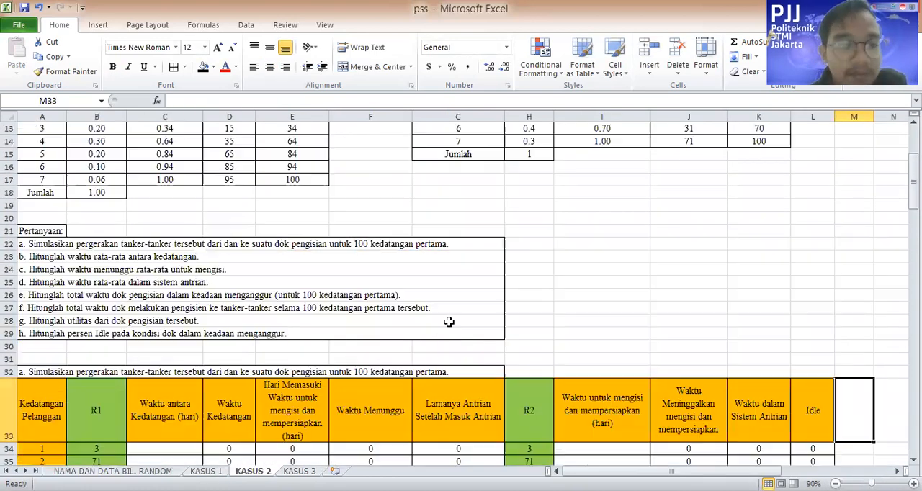
scroll(194, 256, "up", 4)
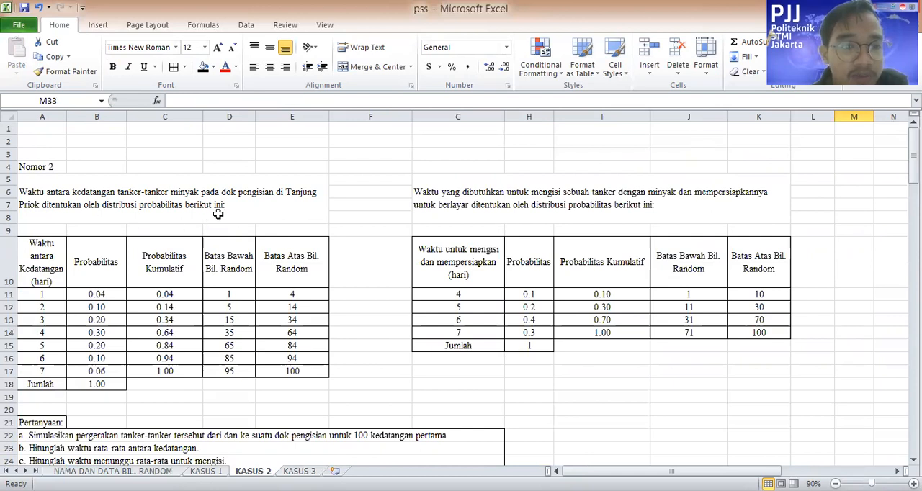
left_click_drag(38, 257, 402, 355)
left_click(454, 260)
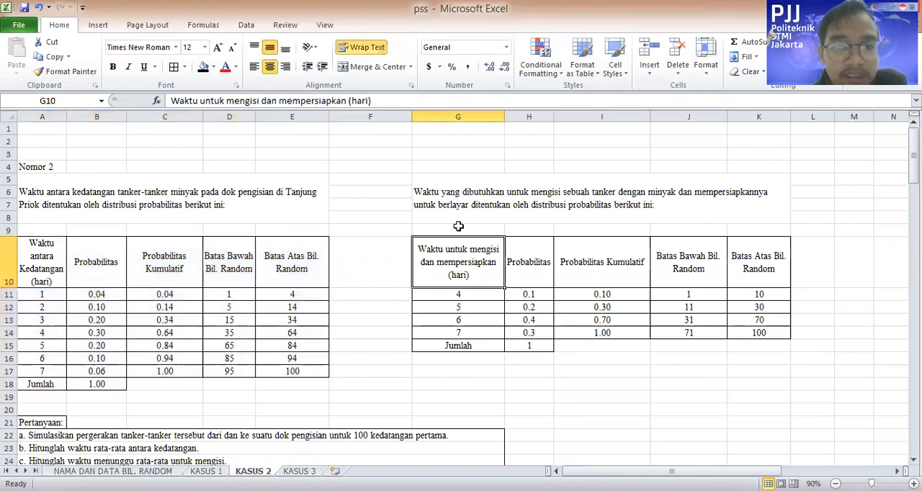
left_click(707, 371)
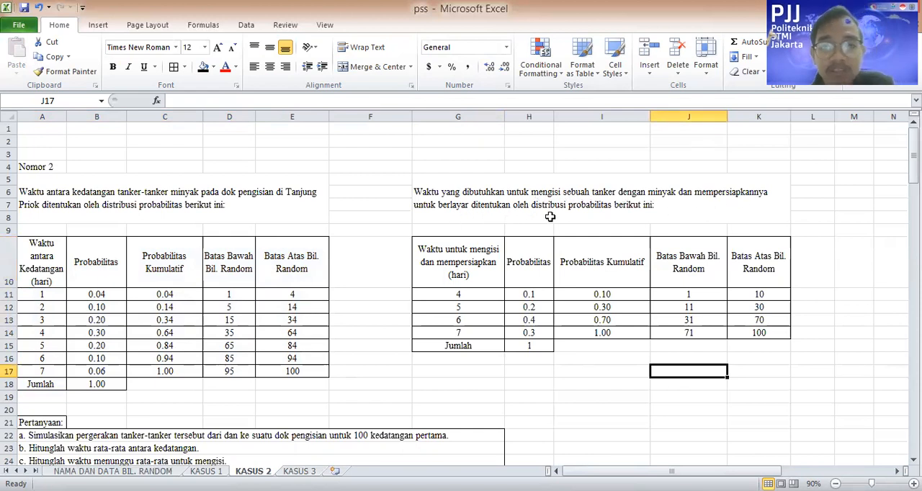
left_click_drag(451, 252, 783, 348)
scroll(440, 348, "down", 2)
left_click(601, 308)
scroll(248, 291, "down", 5)
scroll(60, 251, "up", 4)
Read through the KASUS 2 questions a to h one by one in rows 22 to 29
left_click(57, 322)
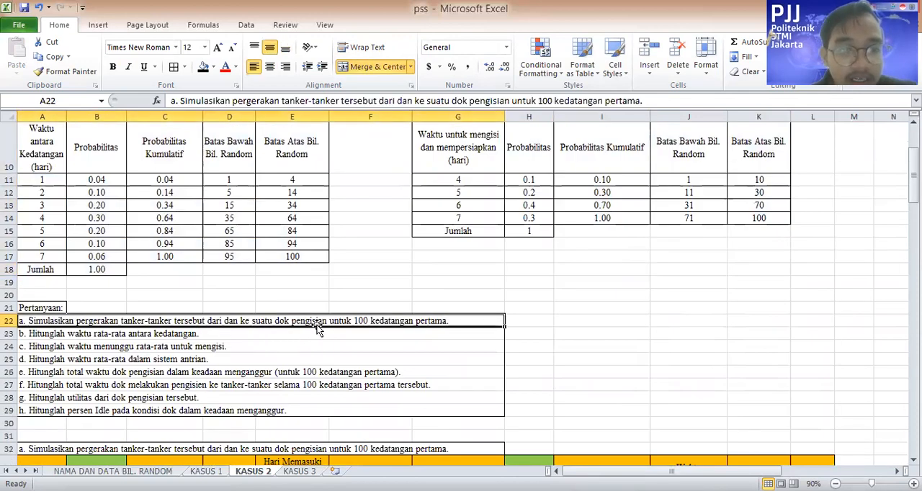
left_click(77, 336)
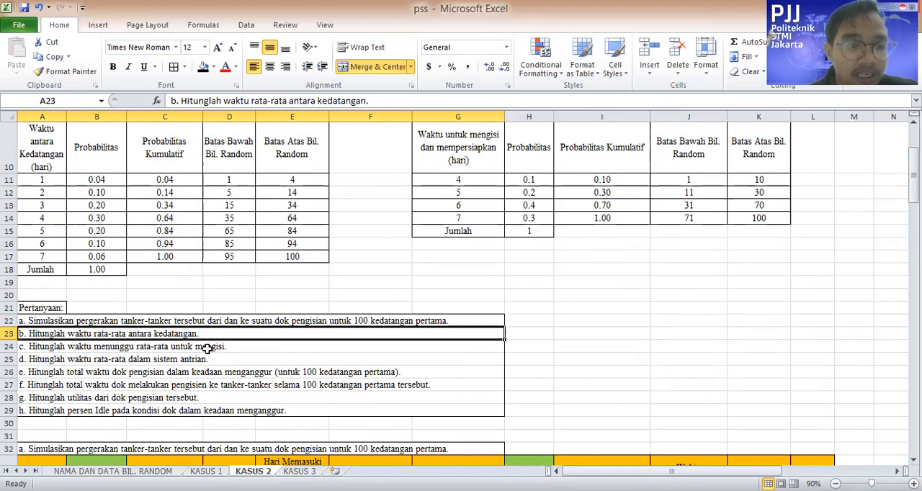
left_click(208, 348)
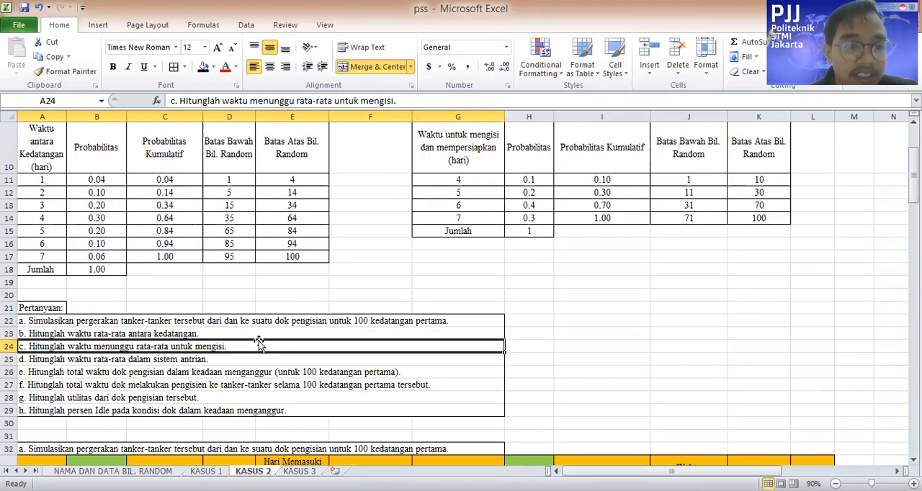
left_click(155, 360)
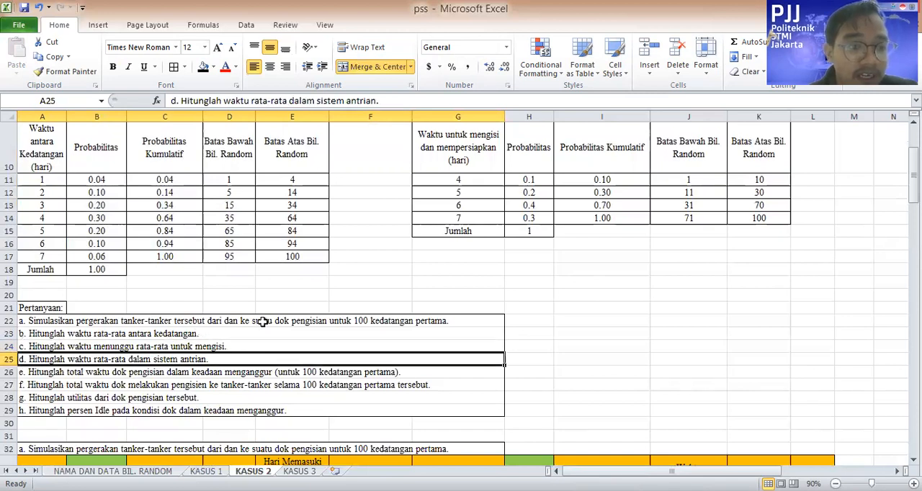
left_click(98, 373)
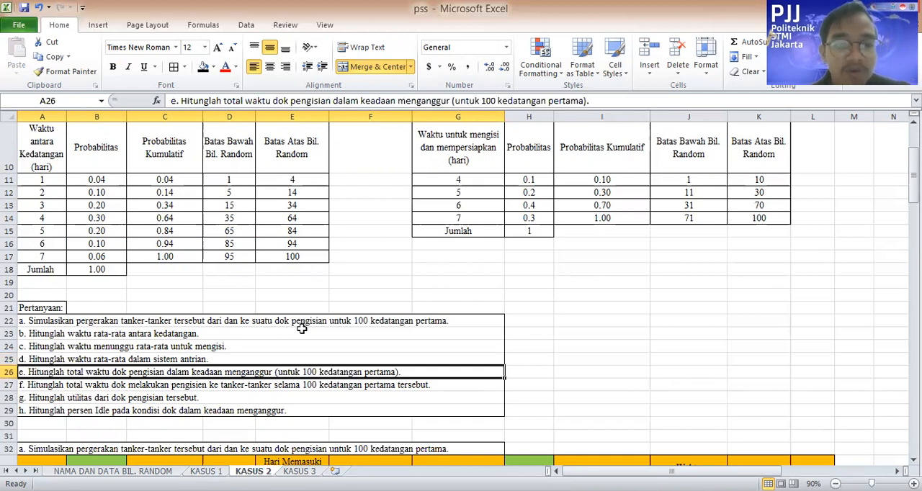
left_click(70, 386)
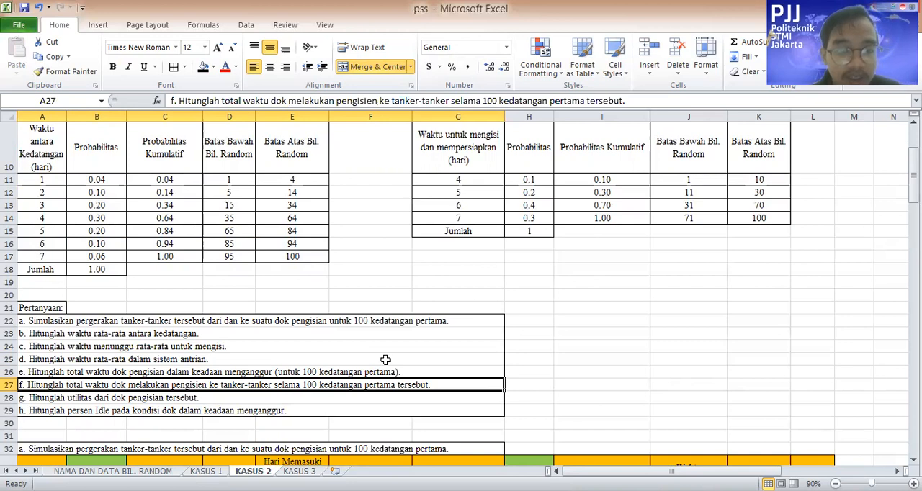
left_click(98, 401)
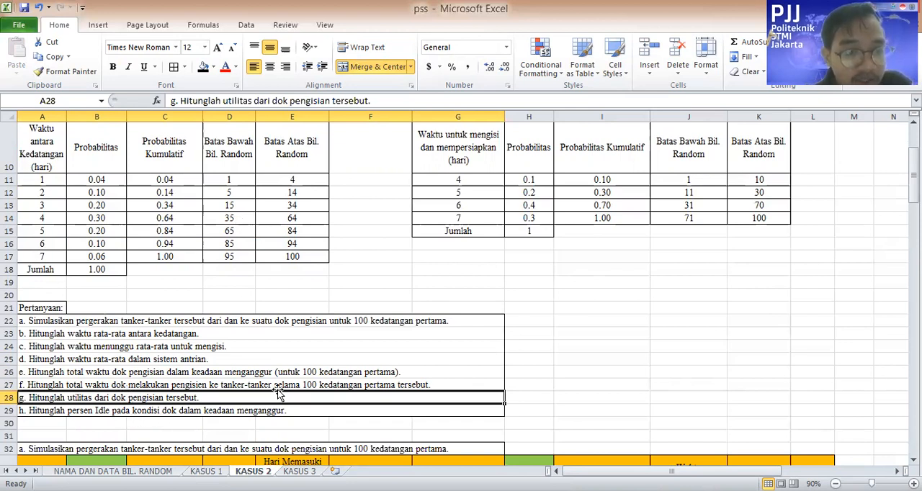
scroll(143, 397, "down", 1)
left_click(103, 335)
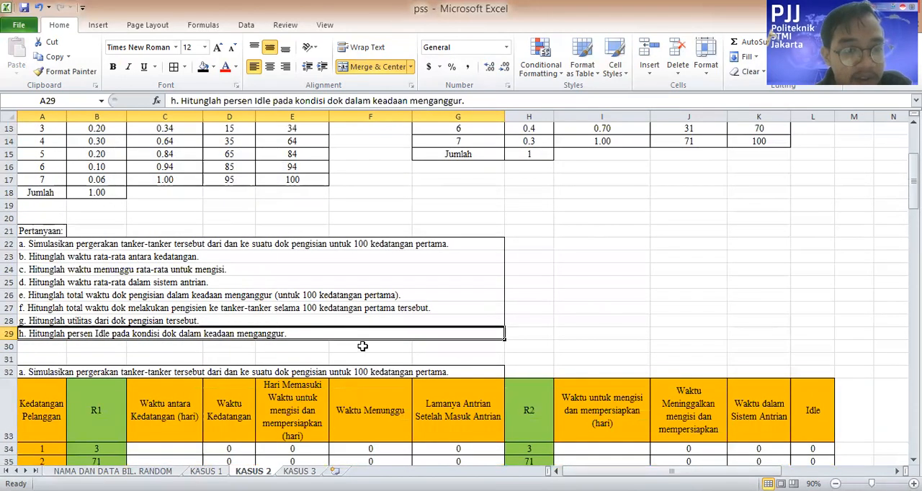
Enter 1 as the first customer's Waktu antara Kedatangan in C34, matching R1 3 to the interval 1–4
scroll(206, 343, "down", 5)
scroll(173, 332, "up", 2)
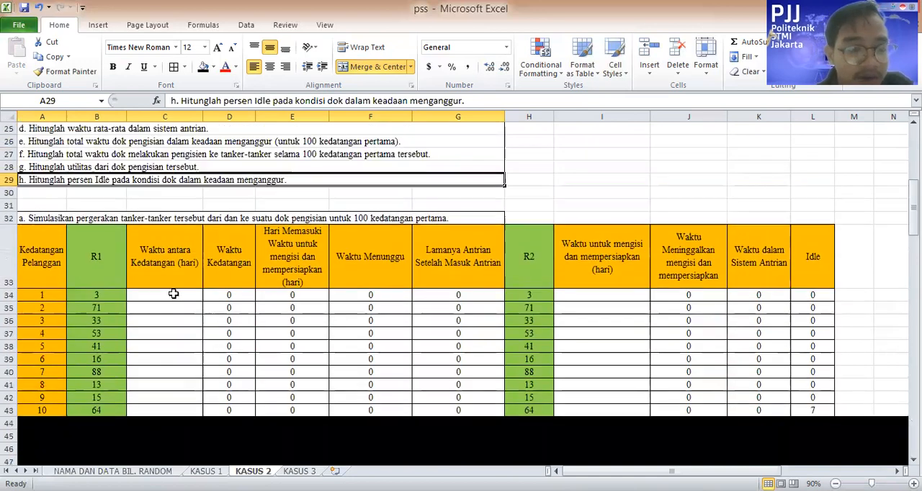
left_click(162, 333)
scroll(222, 339, "up", 2)
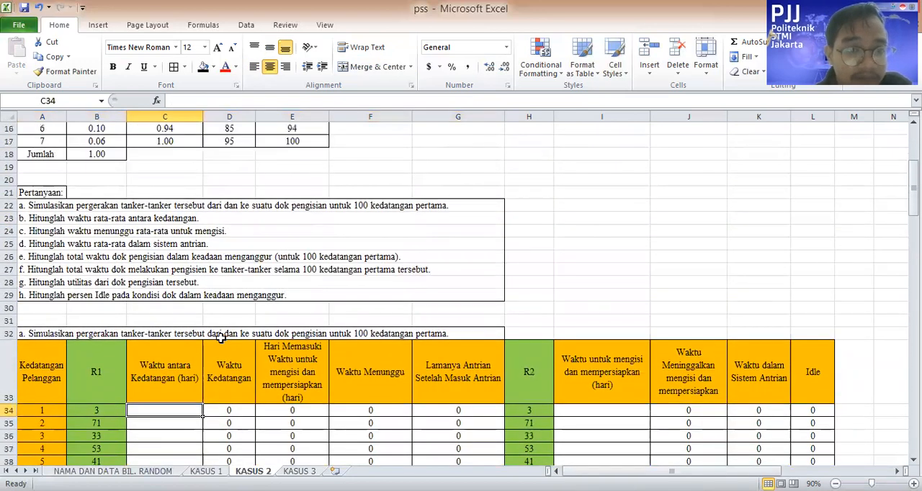
scroll(221, 339, "down", 4)
scroll(230, 335, "up", 3)
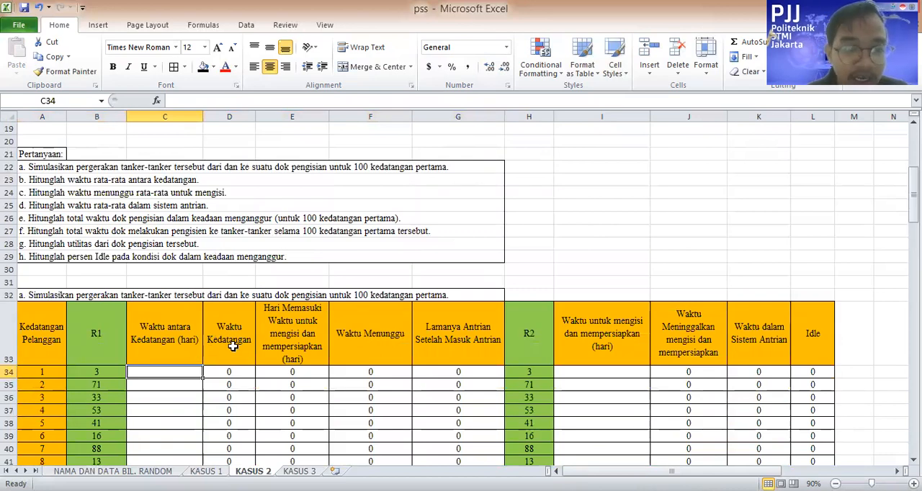
scroll(231, 346, "up", 3)
scroll(252, 278, "down", 2)
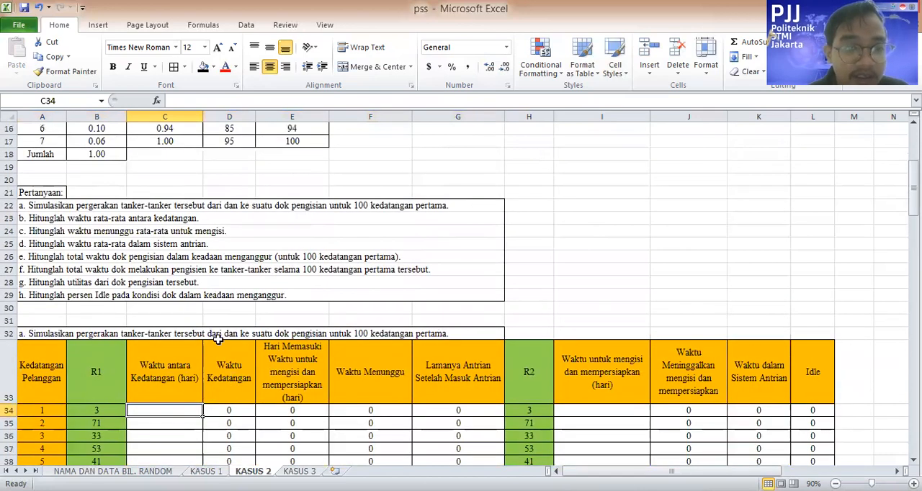
scroll(223, 339, "up", 2)
scroll(155, 312, "down", 4)
scroll(216, 288, "up", 5)
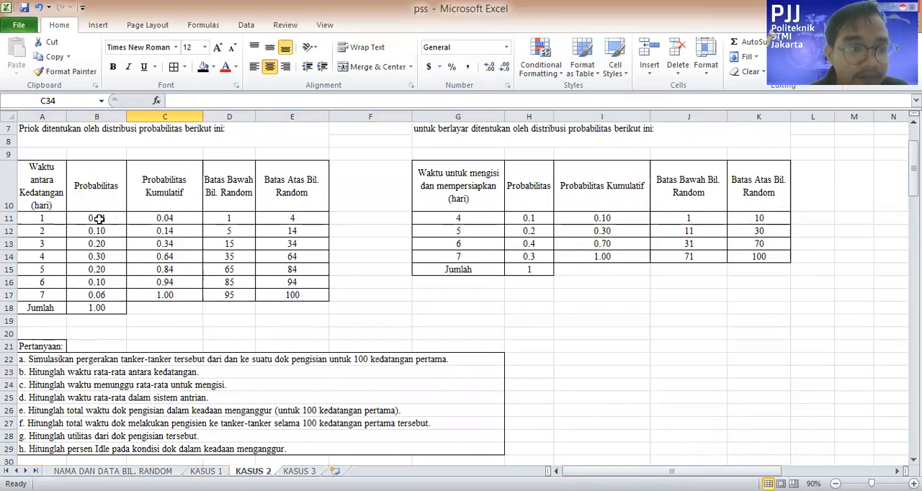
scroll(187, 305, "down", 5)
type("1")
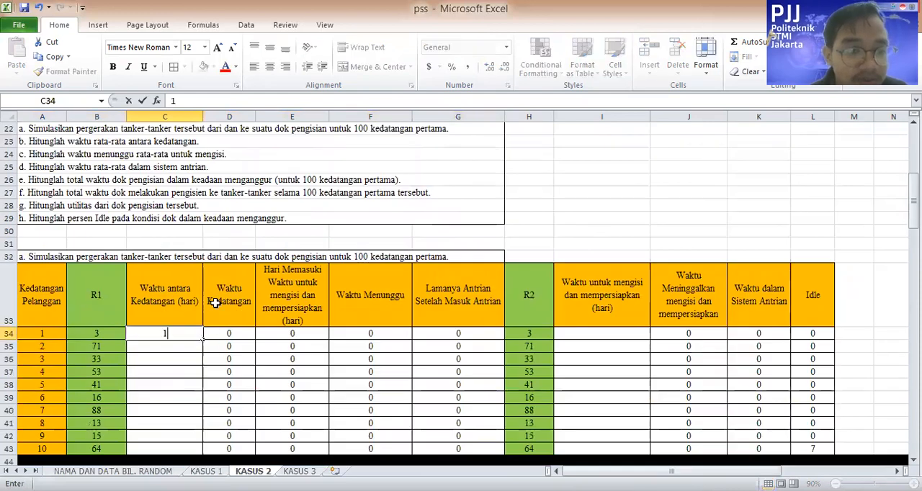
Enter 5 as the second customer's Waktu antara Kedatangan in C35, matching R1 71 to the interval 65–84
scroll(253, 292, "up", 5)
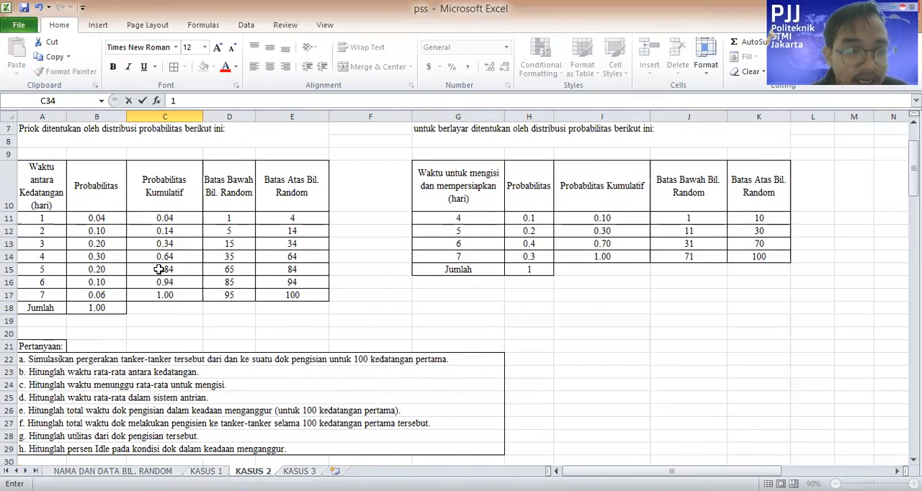
scroll(173, 317, "down", 6)
key("Return")
type("5")
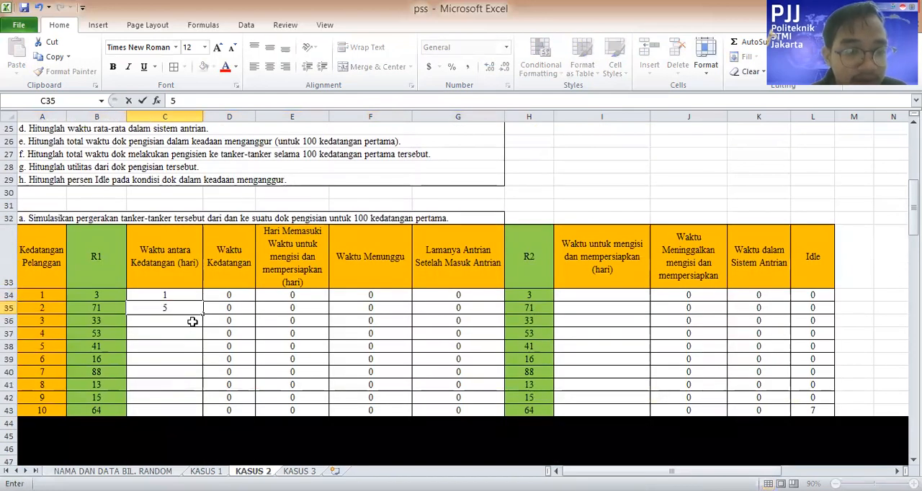
key("Return")
Enter 3 and 4 as the third and fourth customers' Waktu antara Kedatangan in C36 and C37, matching R1 33 to 15–34 and 53 to 35–64
scroll(227, 312, "up", 6)
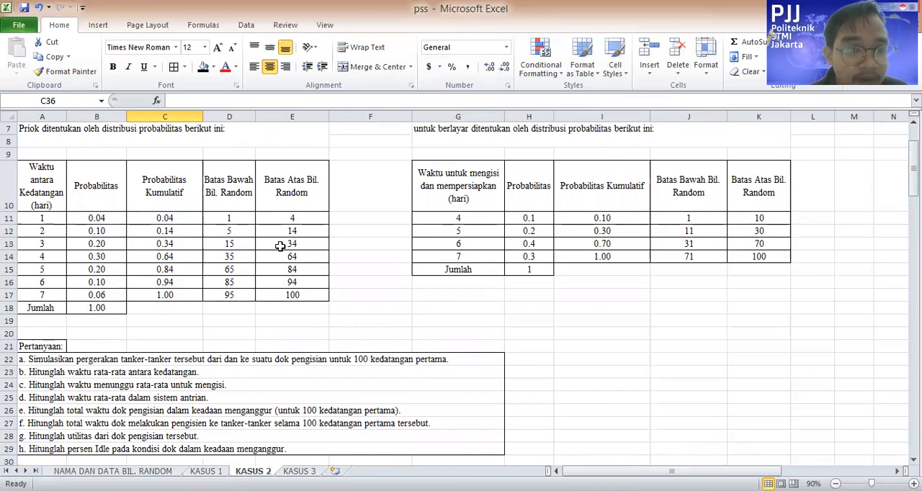
scroll(183, 351, "down", 1)
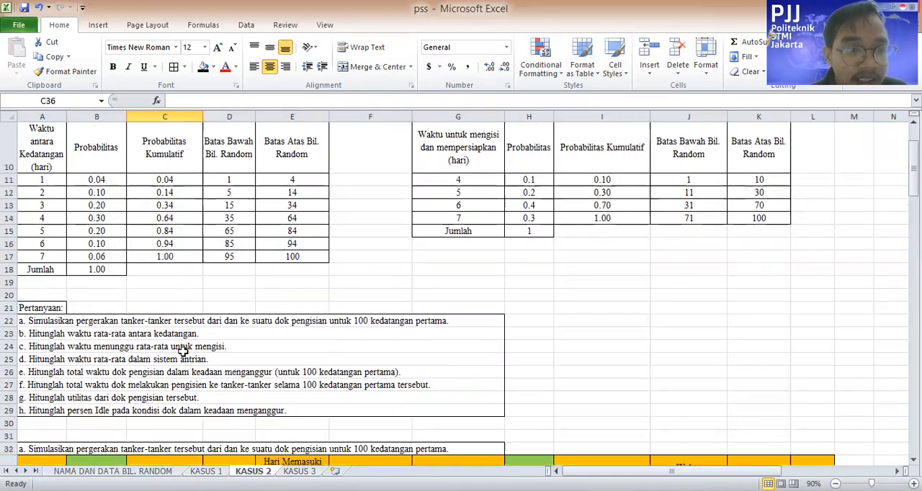
scroll(185, 339, "down", 4)
type("3")
scroll(216, 332, "up", 6)
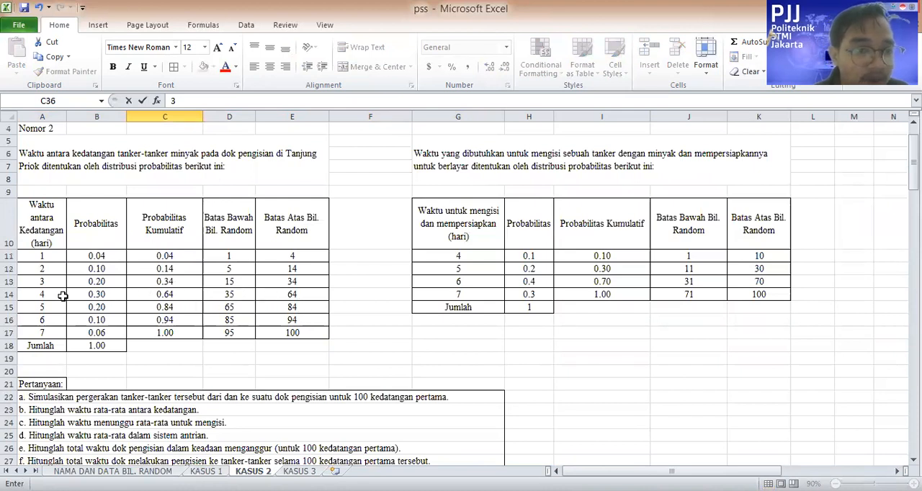
scroll(230, 355, "down", 5)
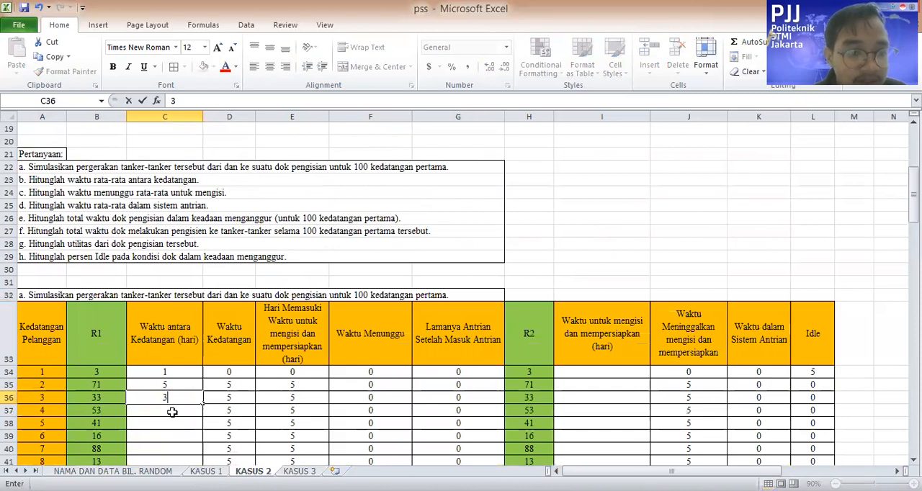
left_click(173, 412)
type("4")
left_click(163, 425)
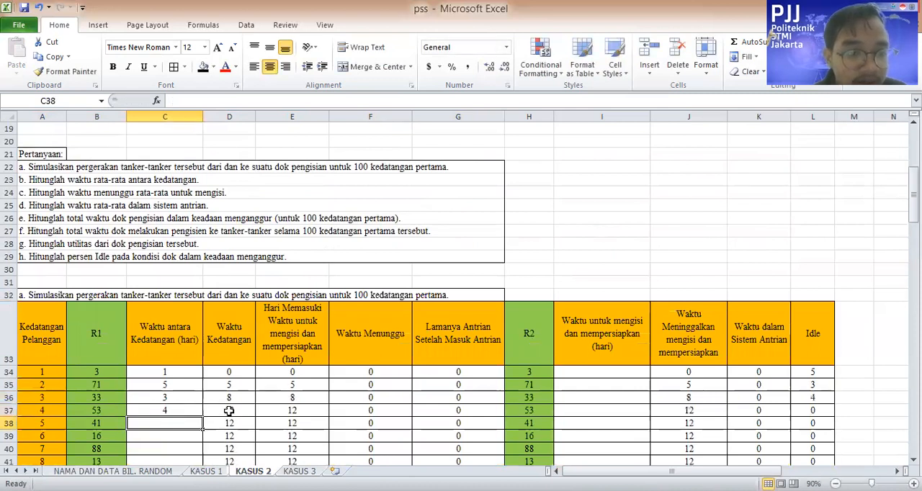
Enter 4 in C38 and 3 in C39 as Waktu antara Kedatangan, matching R1 41 to the interval 35–64 and 16 to 15–34
scroll(274, 344, "up", 5)
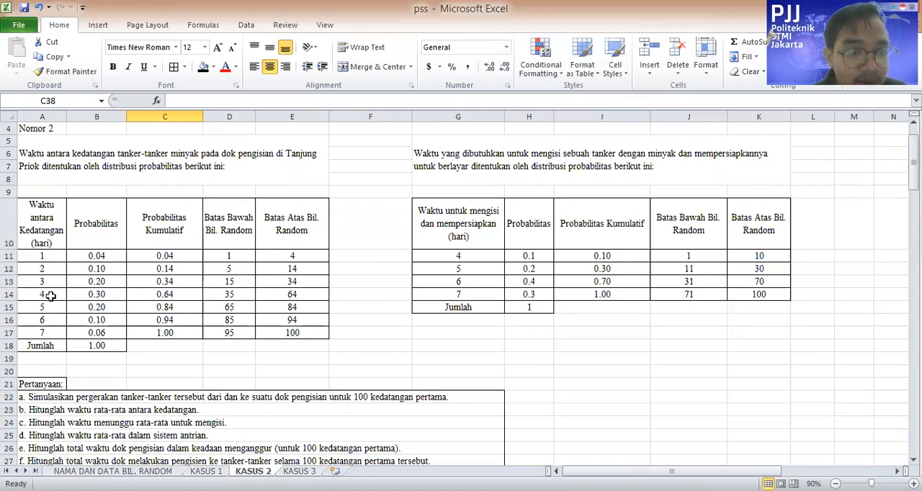
scroll(50, 296, "down", 7)
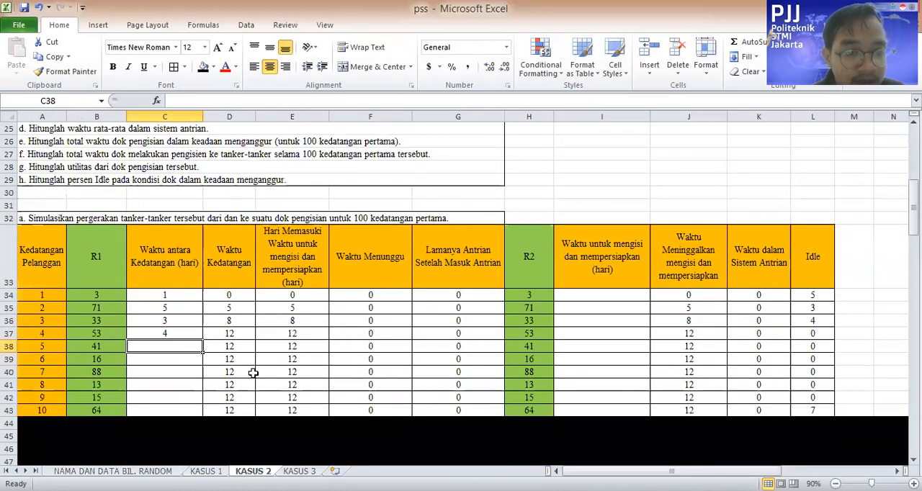
type("4")
key("Return")
scroll(208, 342, "up", 5)
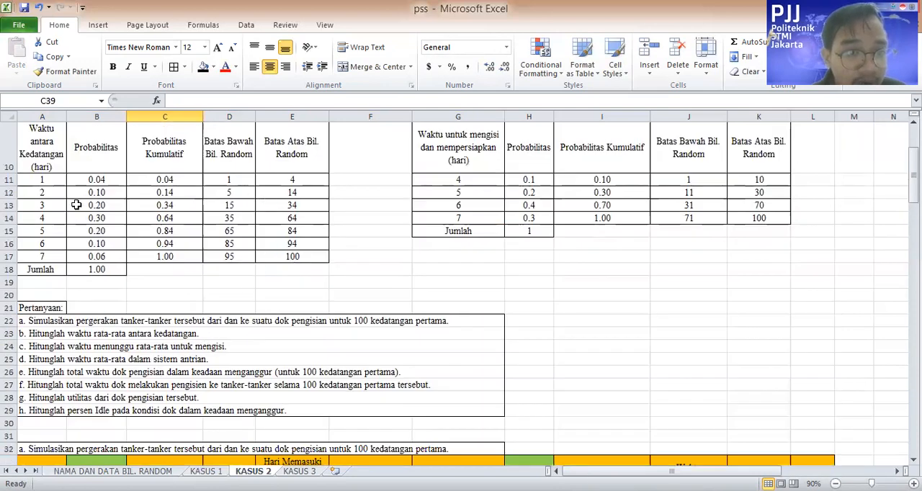
scroll(218, 330, "down", 5)
type("7")
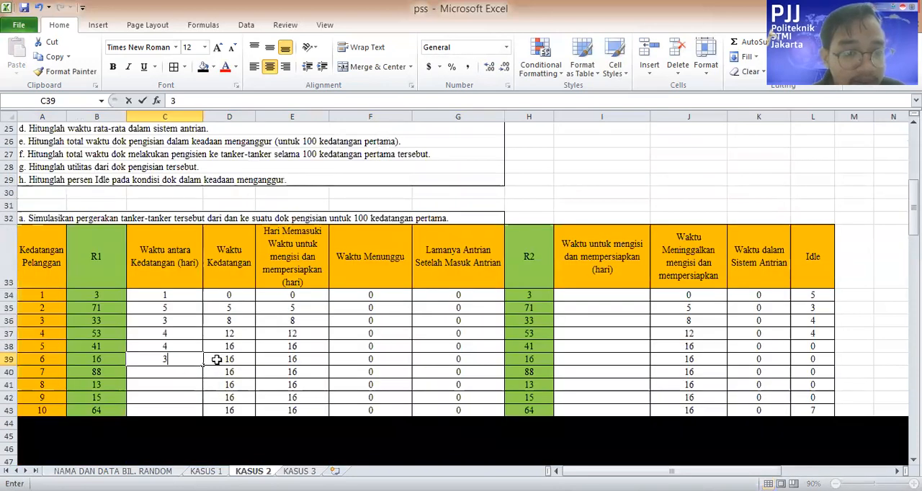
key("Return")
Enter 6 in C40 and 2 in C41 as Waktu antara Kedatangan, matching R1 88 to the interval 85–94 and 13 to 5–14
scroll(230, 353, "up", 5)
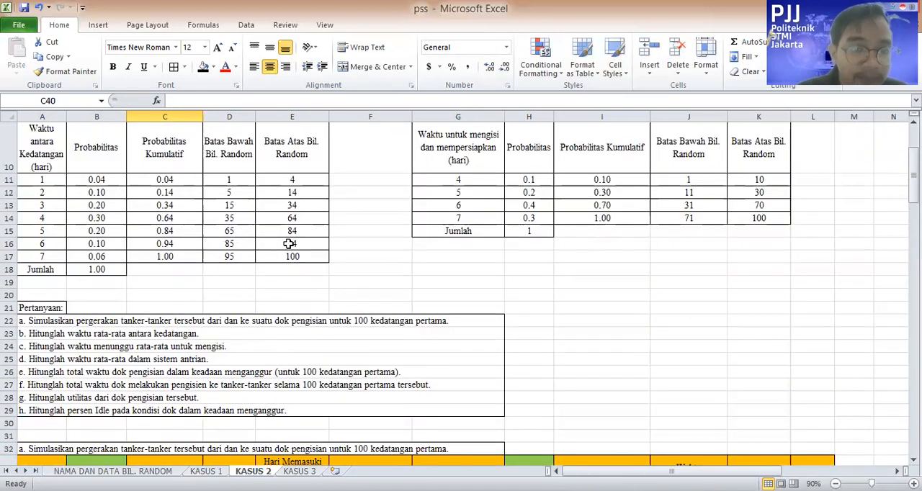
scroll(242, 300, "down", 5)
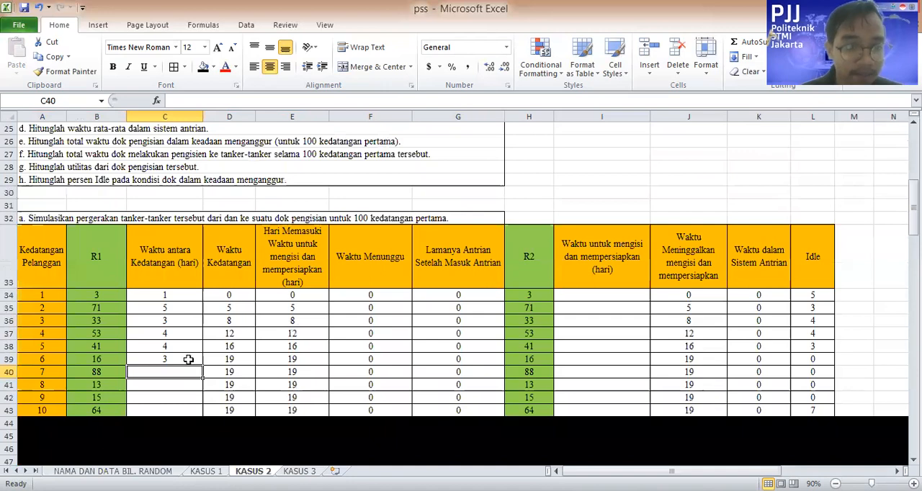
type("6")
key("Return")
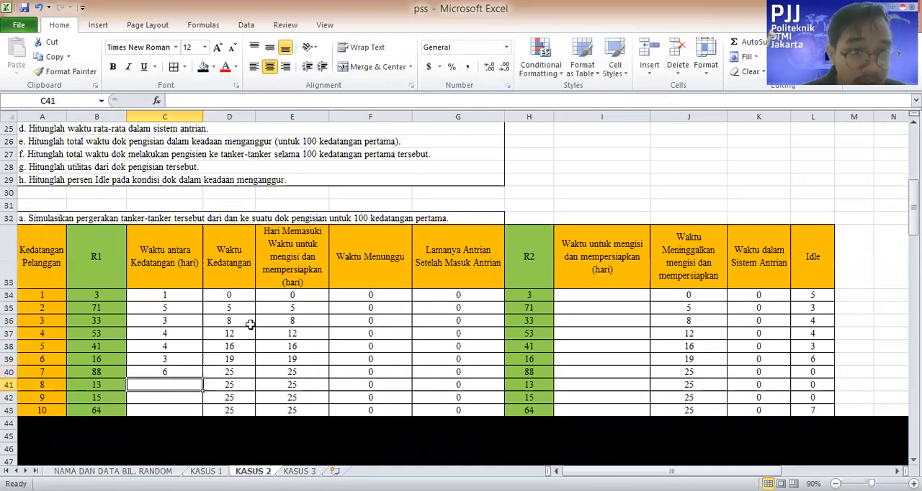
scroll(245, 320, "up", 2)
scroll(218, 314, "up", 4)
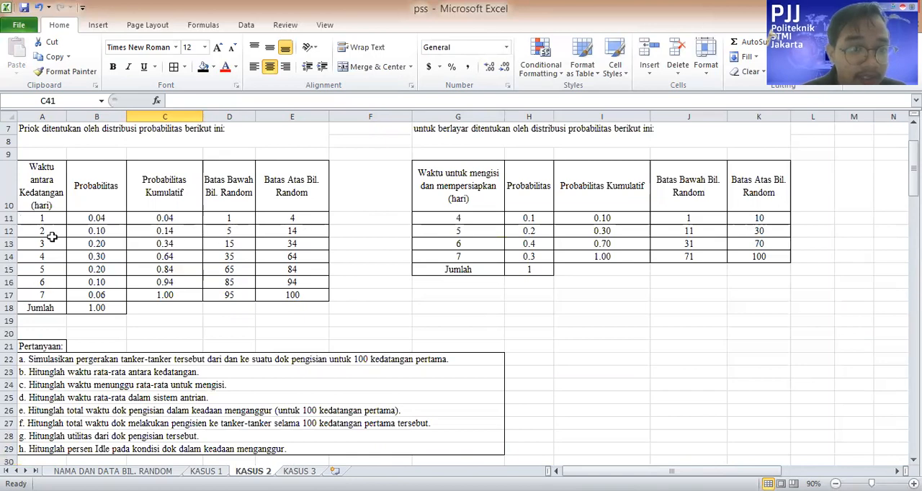
scroll(64, 237, "down", 6)
type("2")
key("Return")
Fill the last two Waktu antara Kedatangan cells with 3 in C42 and 4 in C43, matching R1 15 to 15–34 and 64 to 35–64
scroll(231, 368, "up", 7)
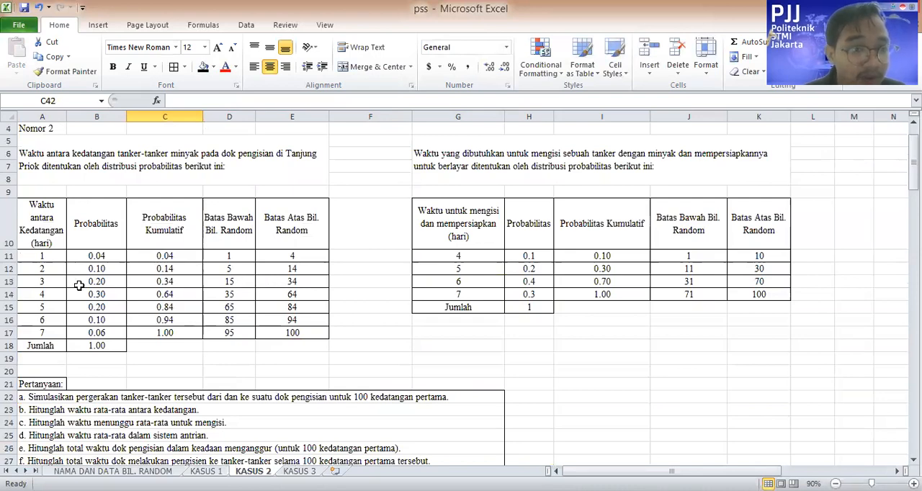
scroll(219, 378, "down", 7)
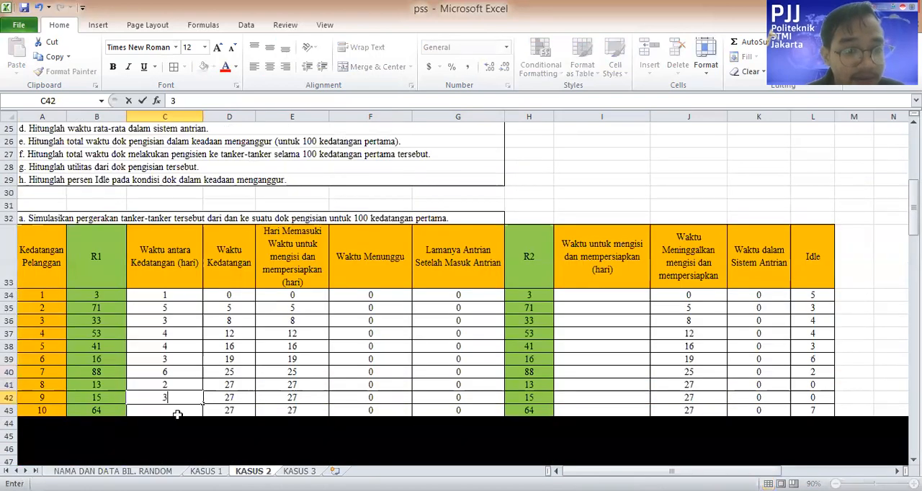
key("Return")
scroll(267, 339, "up", 8)
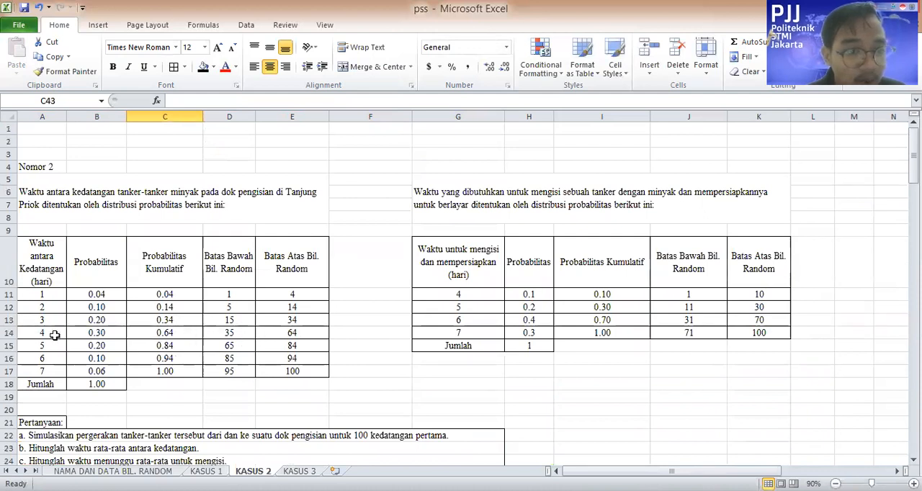
scroll(201, 347, "down", 10)
type("4")
left_click(483, 355)
Select D34:G43 to review the calculated columns from Waktu Kedatangan to Lamanya Antrian Setelah Masuk Antrian
scroll(503, 296, "up", 2)
scroll(243, 273, "down", 3)
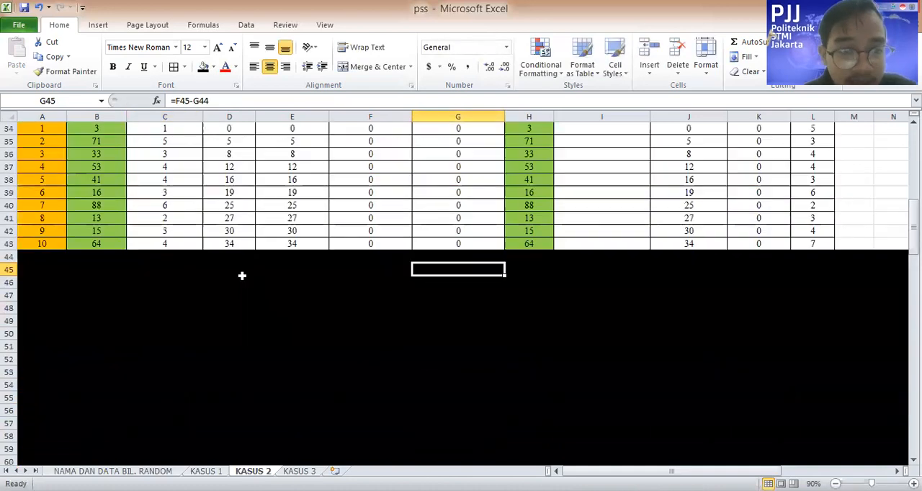
scroll(272, 294, "up", 3)
left_click_drag(231, 296, 490, 407)
Enter 4 as the first customer's Waktu untuk mengisi dan mempersiapkan in I34, matching R2 3 to the interval 1–10 of the filling-time table
left_click(601, 346)
left_click(643, 298)
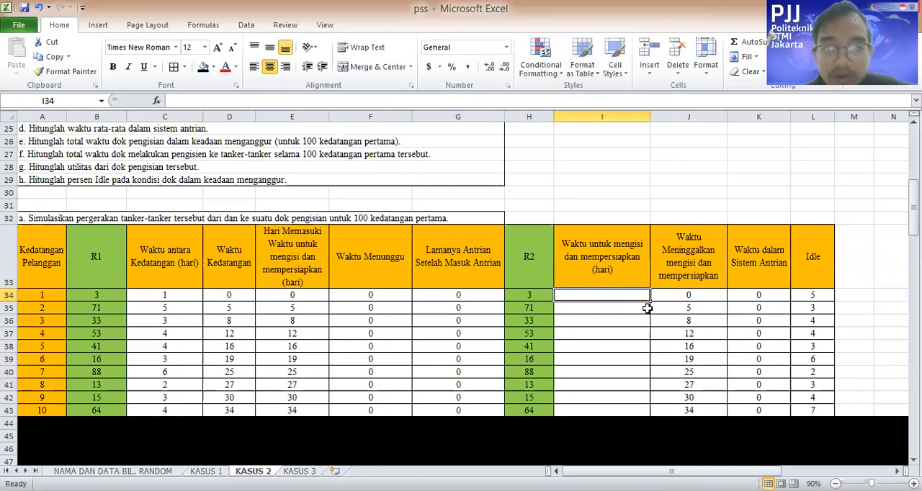
scroll(647, 309, "up", 1)
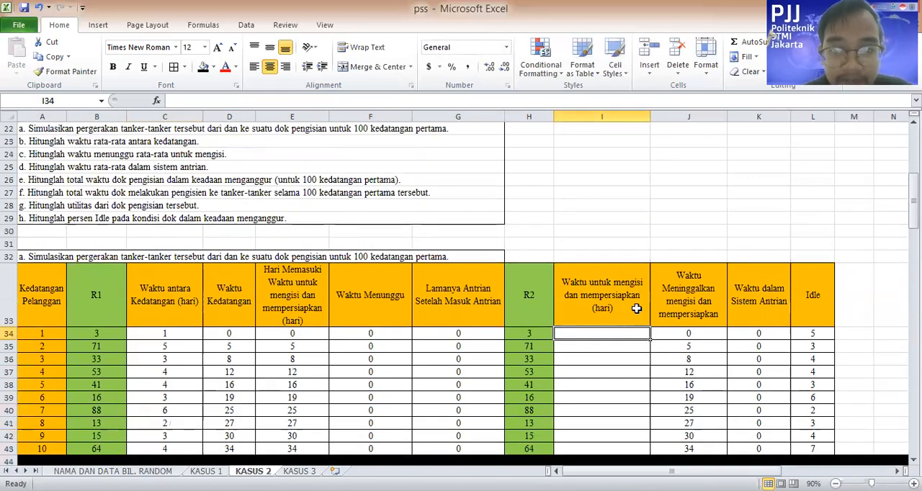
scroll(534, 317, "up", 4)
scroll(586, 315, "down", 2)
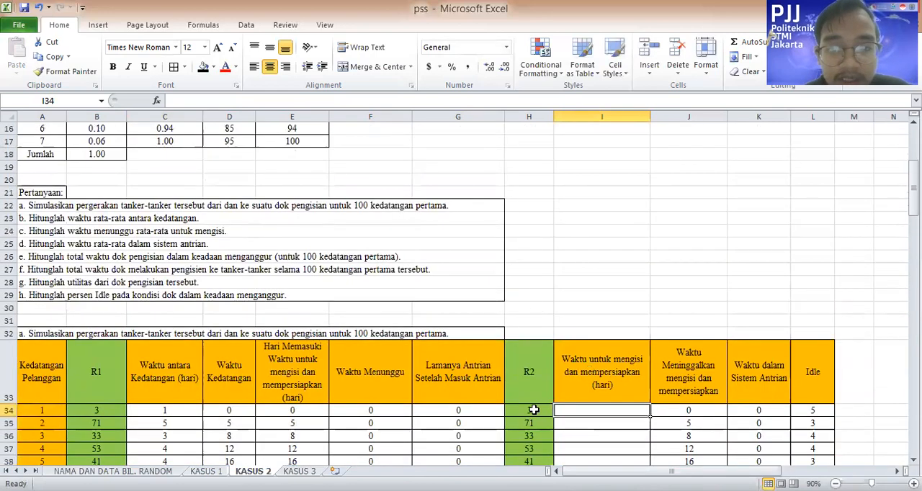
scroll(685, 360, "up", 2)
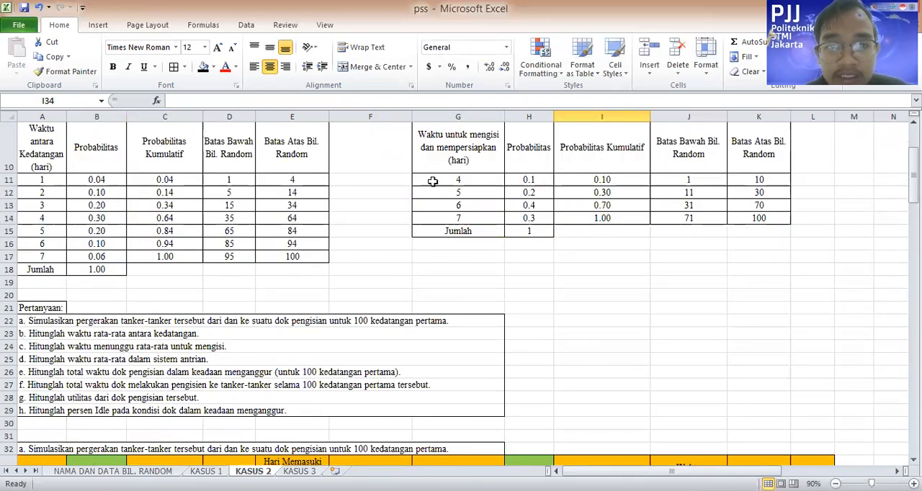
scroll(471, 209, "down", 4)
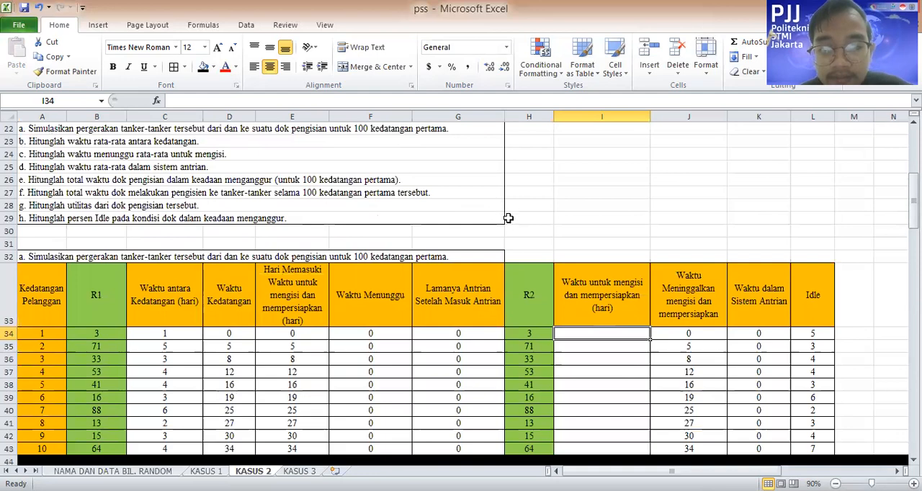
type("4")
Enter 7 in I35 and 6 in I36 as Waktu untuk mengisi dan mempersiapkan, matching R2 71 to the interval 71–100 and 33 to 31–70
scroll(681, 220, "up", 5)
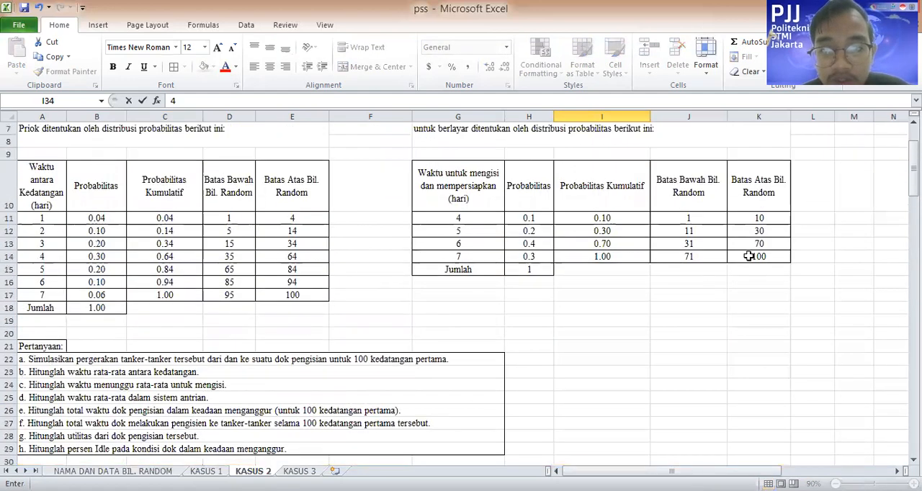
scroll(550, 280, "down", 4)
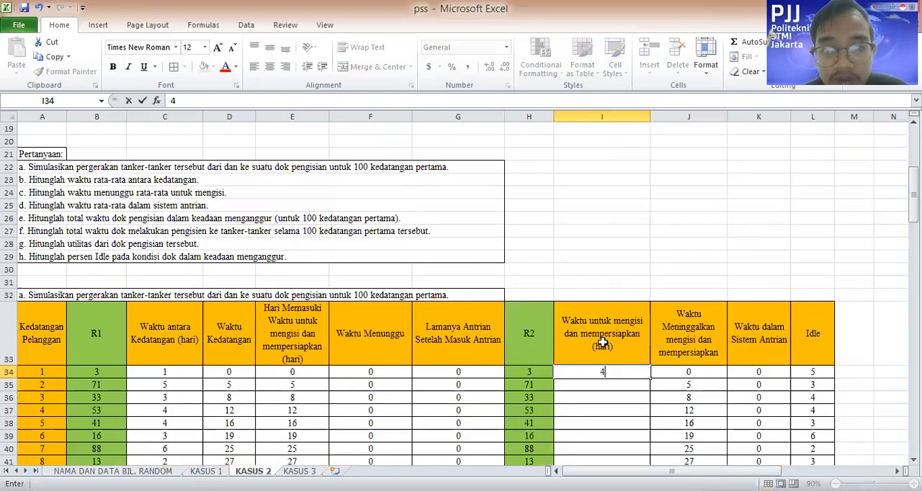
left_click(626, 383)
type("7")
key("Return")
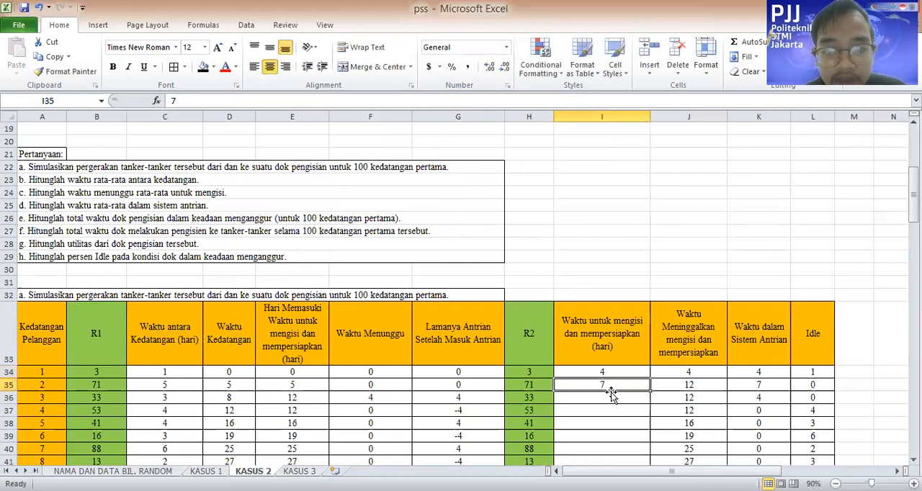
scroll(614, 343, "up", 6)
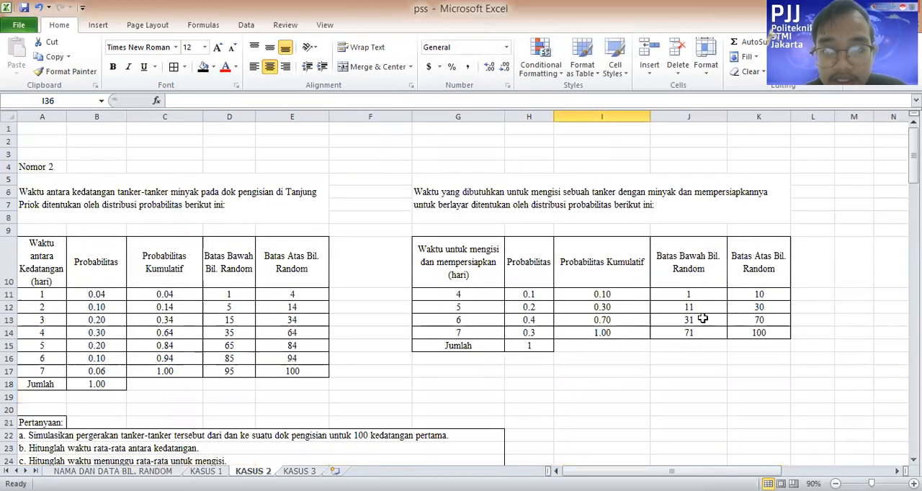
scroll(559, 372, "down", 6)
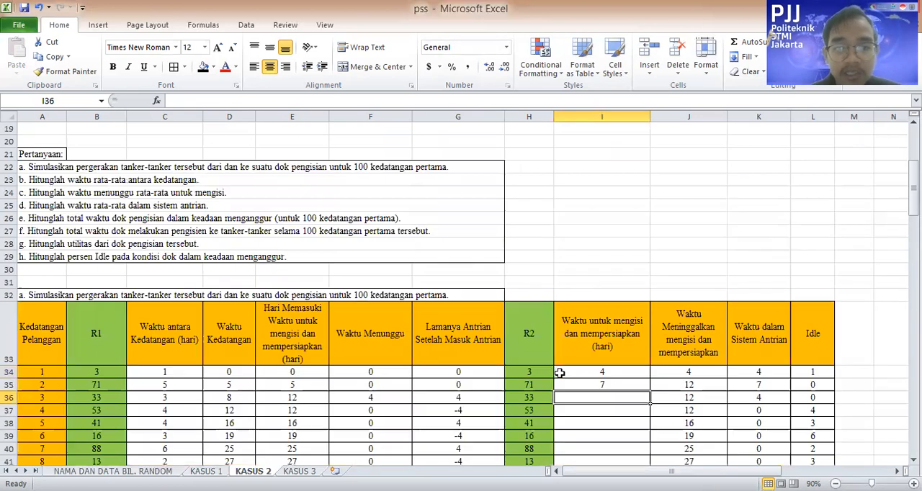
scroll(570, 372, "down", 1)
left_click(598, 371)
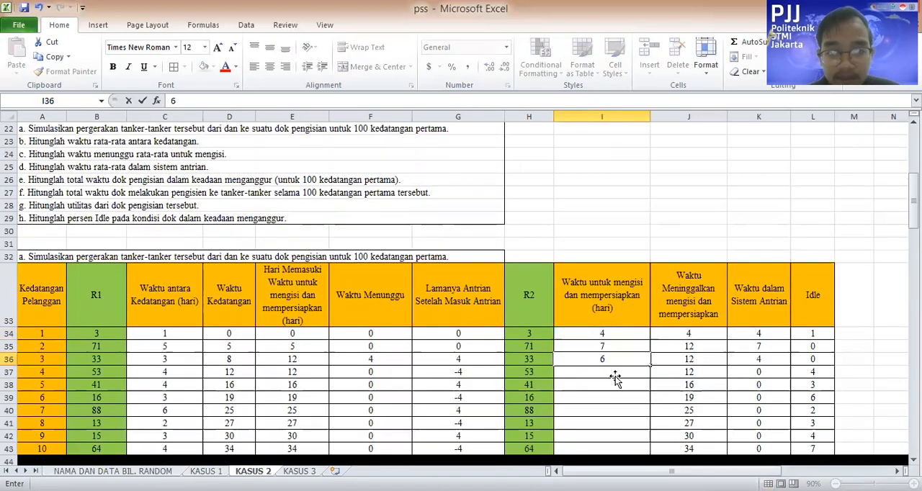
Enter 6 as the filling time in both I37 and I38, matching R2 53 and 41 to the interval 31–70
scroll(617, 376, "up", 5)
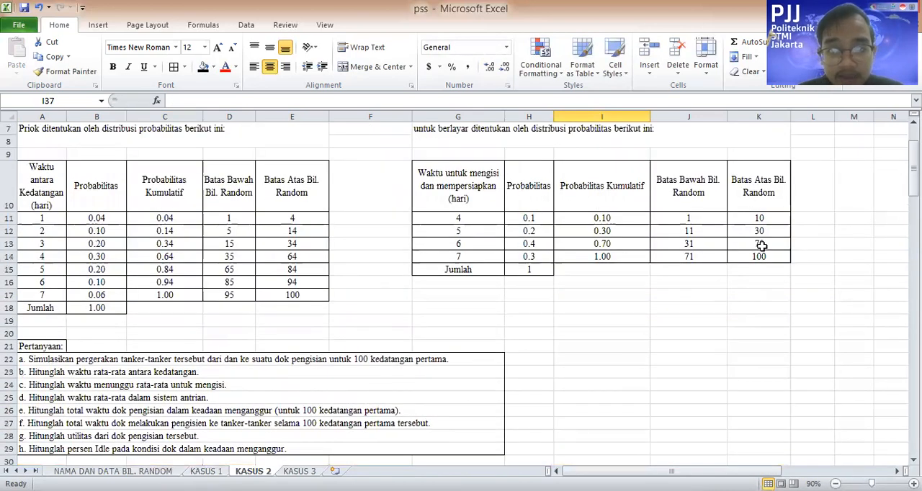
scroll(612, 319, "down", 5)
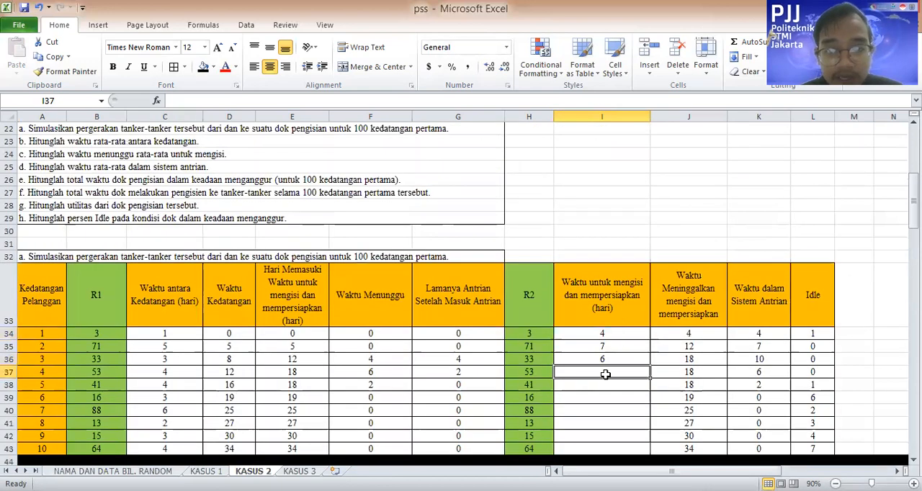
type("6")
scroll(624, 355, "up", 4)
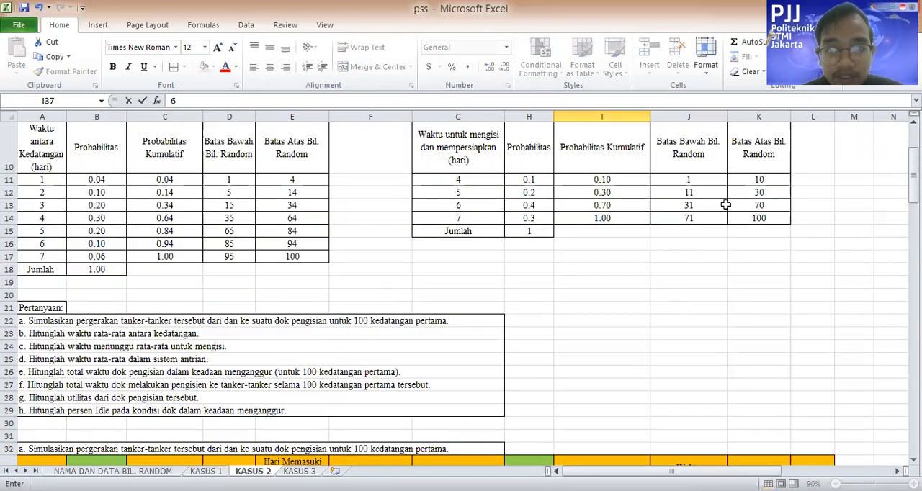
scroll(577, 327, "down", 4)
left_click(613, 384)
type("6")
Enter 5 in I39 and 7 in I40 as the filling times, matching R2 16 to the interval 11–30 and 88 to 71–100
scroll(649, 288, "up", 7)
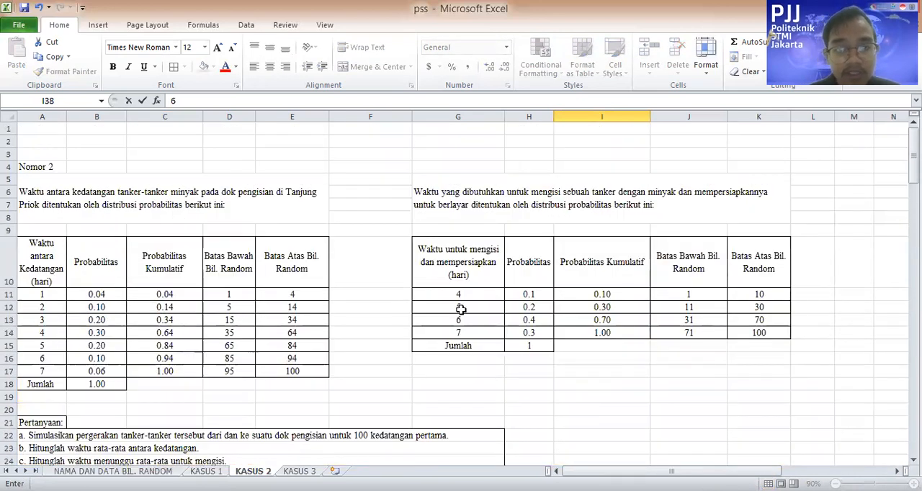
scroll(562, 368, "down", 10)
left_click(601, 287)
type("5")
scroll(615, 289, "up", 1)
scroll(614, 290, "up", 7)
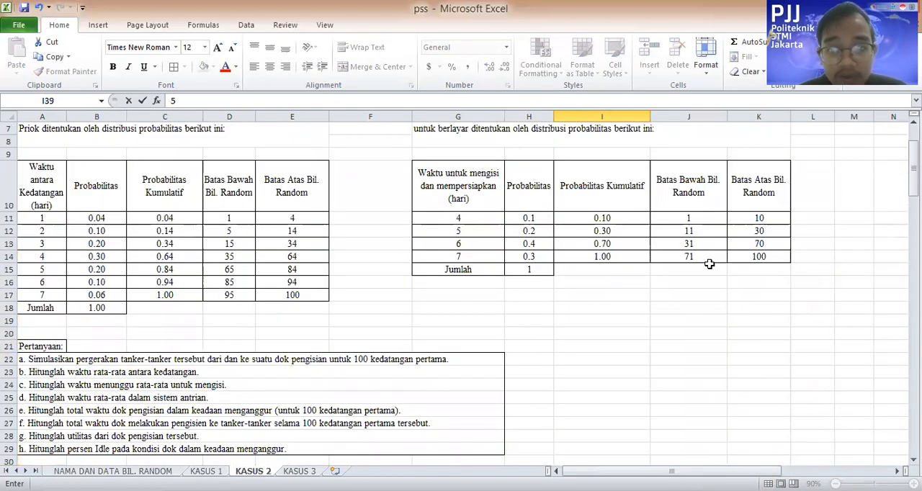
scroll(484, 263, "down", 6)
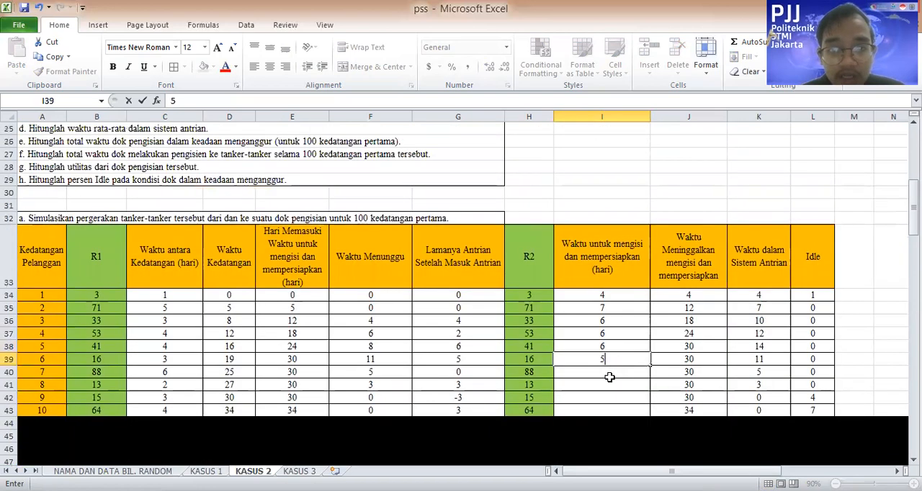
left_click(619, 379)
type("7")
Enter 5 in both I41 and I42 as the filling times, matching R2 13 and 15 to the interval 11–30
scroll(618, 371, "up", 7)
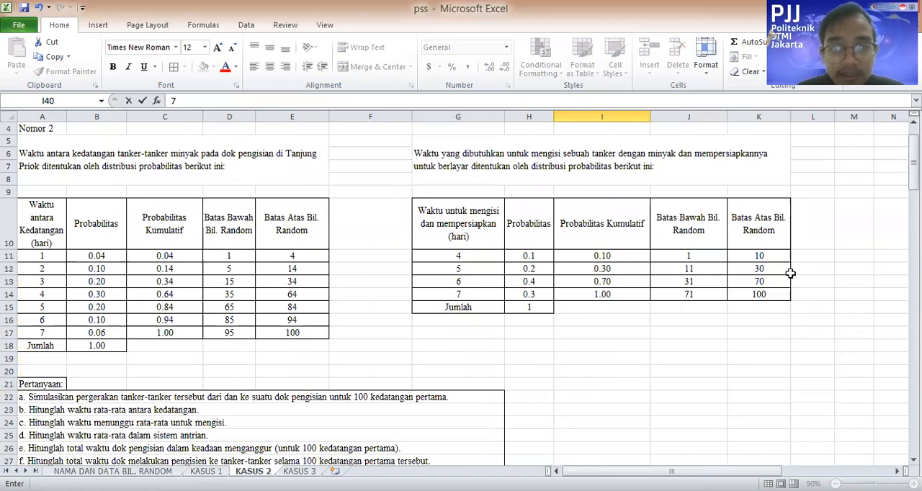
scroll(441, 269, "down", 7)
left_click(605, 390)
type("5")
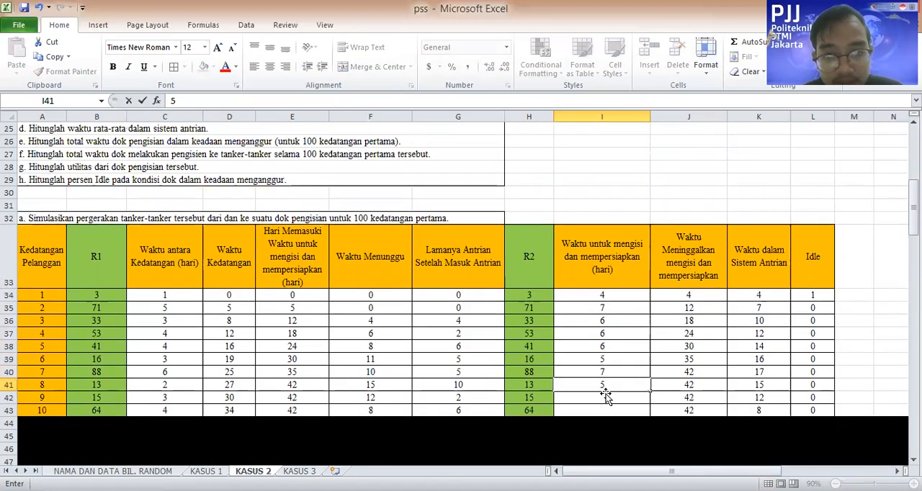
key("Return")
scroll(605, 322, "up", 8)
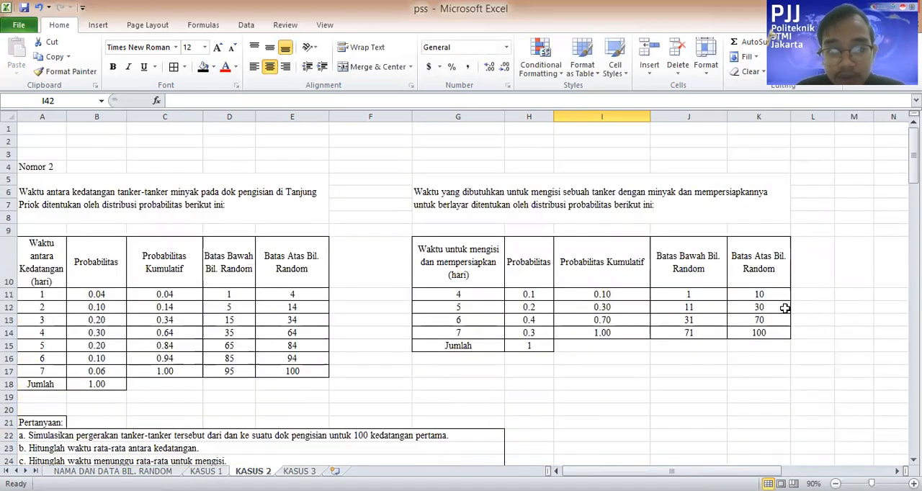
scroll(580, 418, "down", 9)
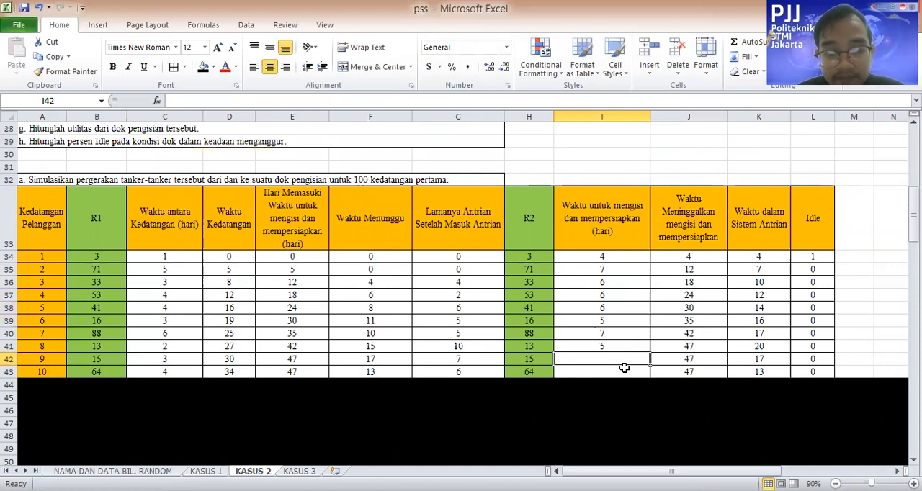
type("5")
scroll(624, 368, "up", 9)
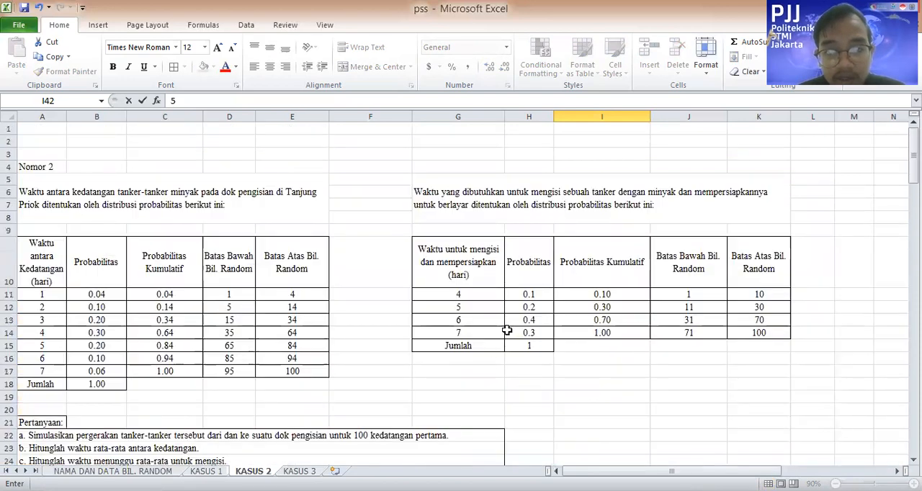
scroll(630, 377, "down", 10)
Enter 6 in I43 as the tenth customer's filling time, matching R2 64 to the interval 31–70
left_click(602, 337)
scroll(661, 303, "up", 9)
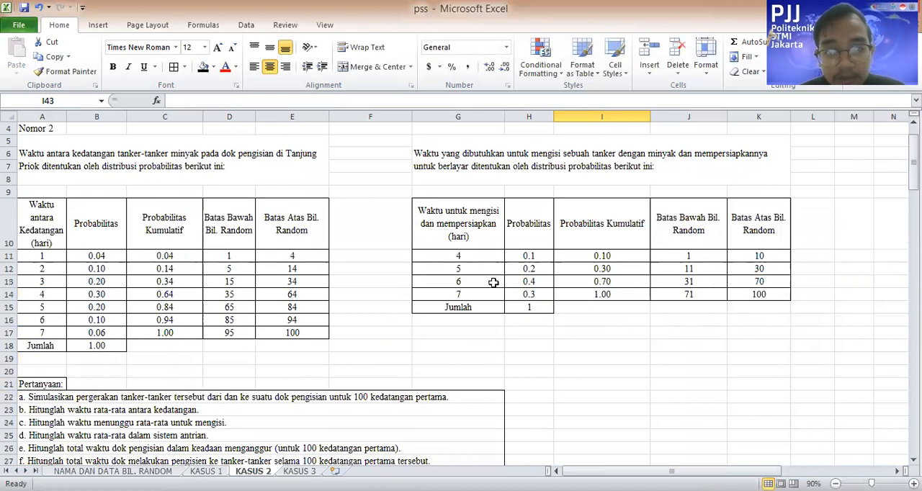
scroll(588, 342, "down", 9)
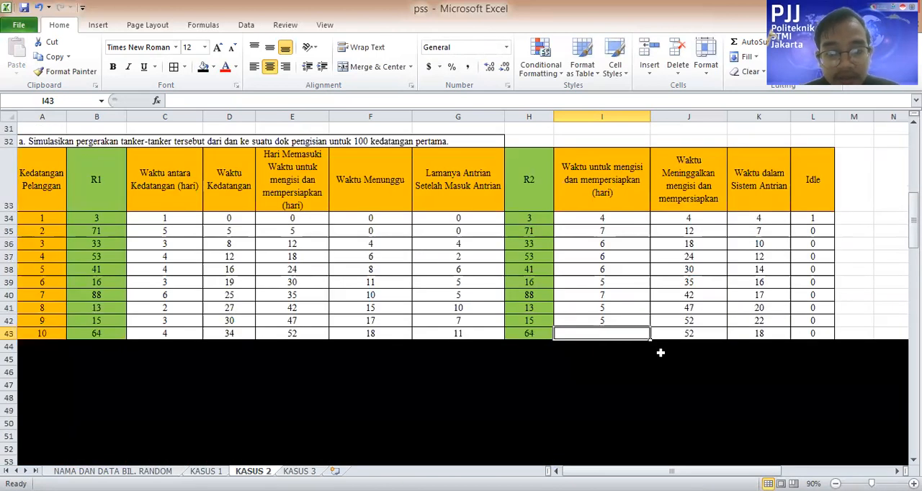
type("6")
left_click(788, 358)
Examine the first customer's Idle formula in L34 and the two cells it refers to, J34 and E35
left_click(820, 228)
left_click(820, 220)
left_click(429, 101)
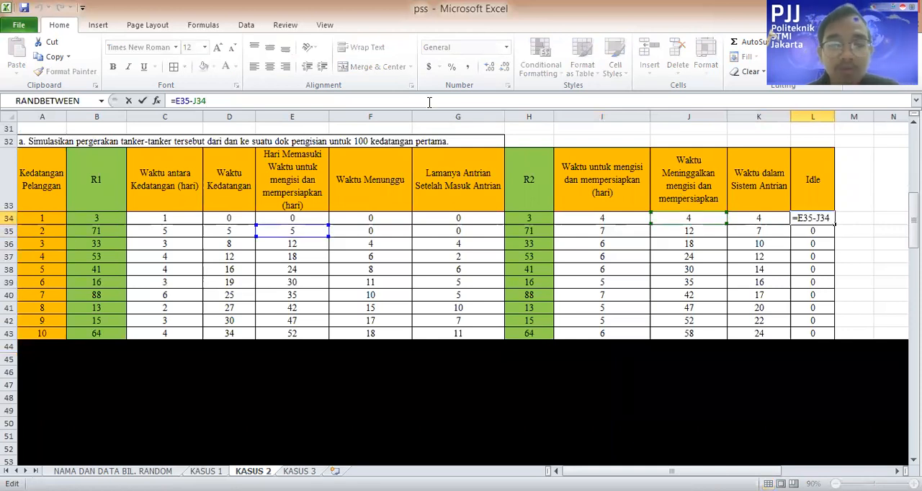
left_click(688, 219)
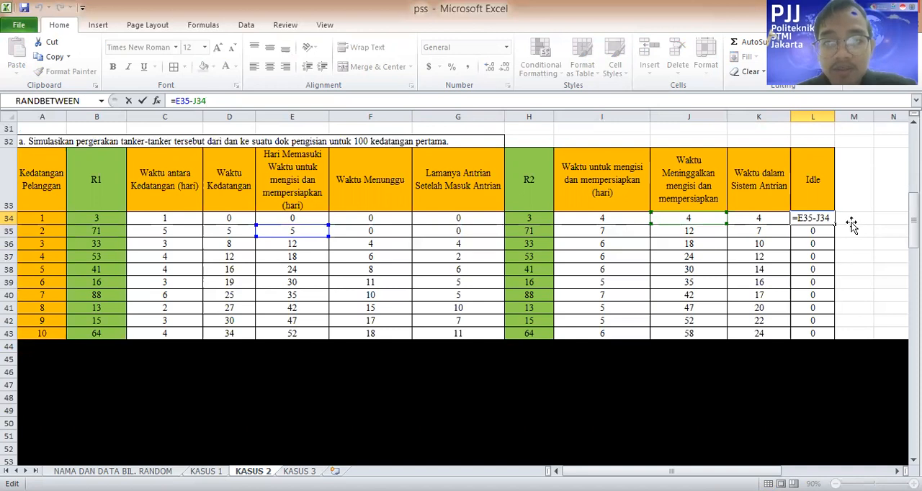
key("Tab")
left_click(699, 217)
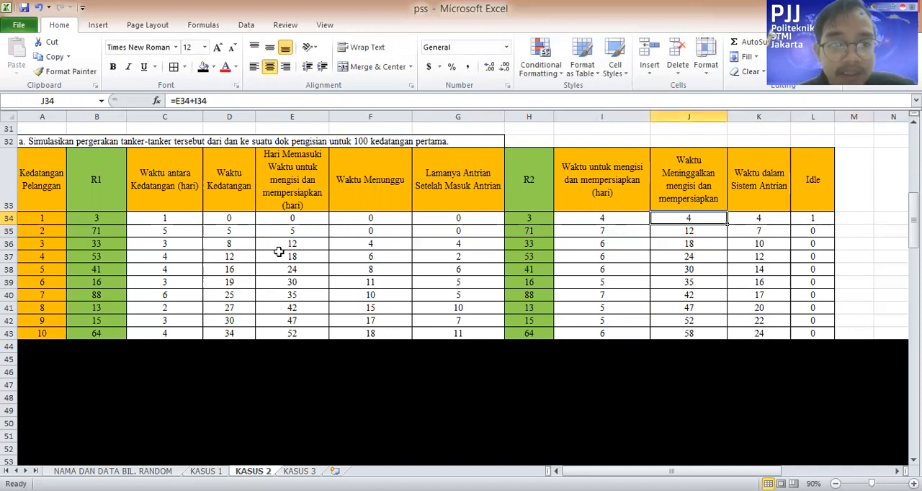
left_click(297, 232)
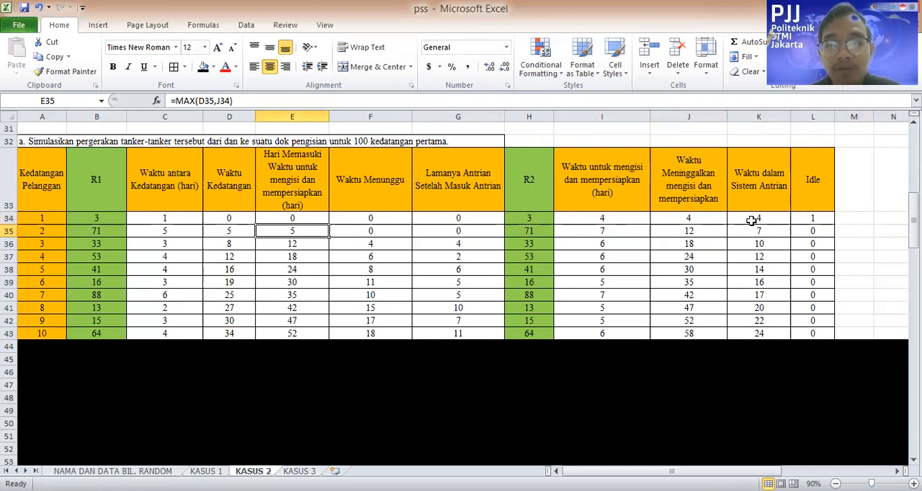
left_click(821, 218)
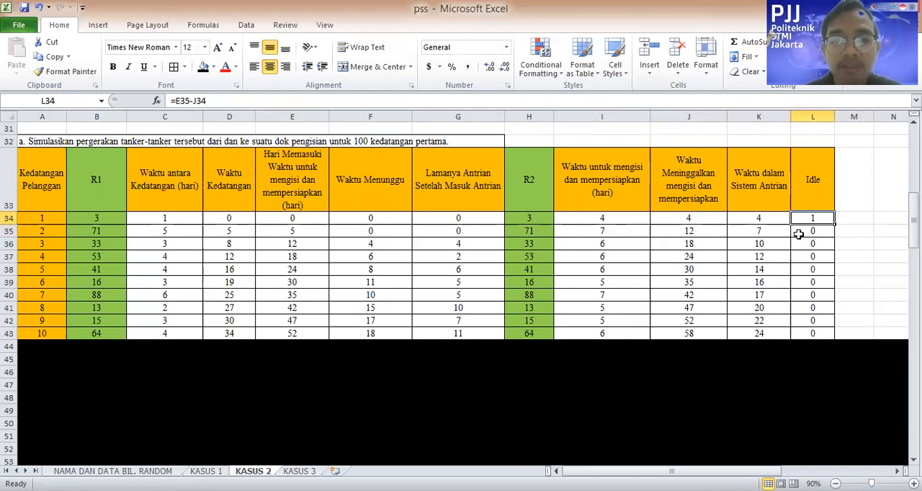
Remove the black fill from row 44 down to the end of the simulation table
scroll(461, 155, "down", 3)
scroll(165, 264, "up", 4)
scroll(49, 197, "down", 4)
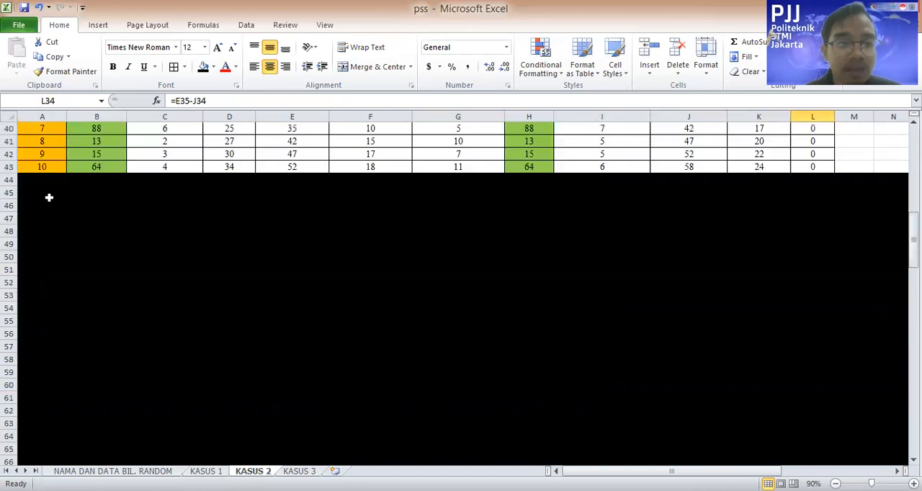
left_click(9, 180)
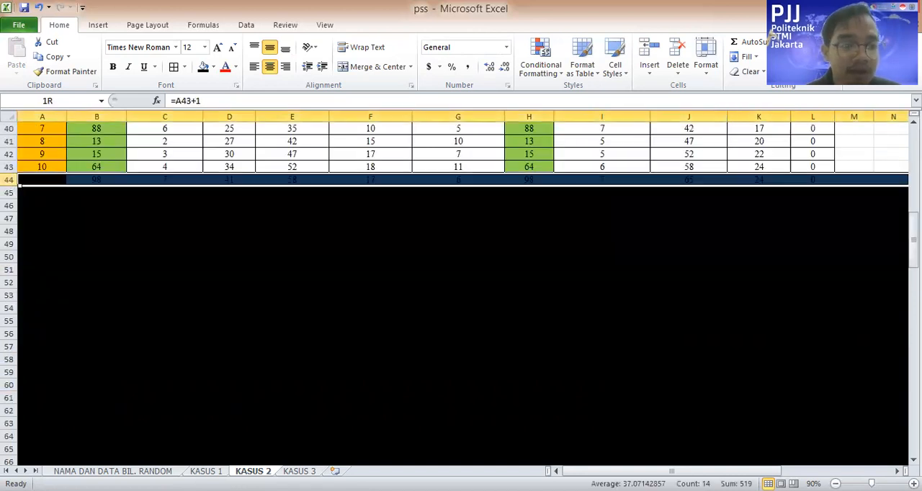
left_click_drag(19, 186, 19, 443)
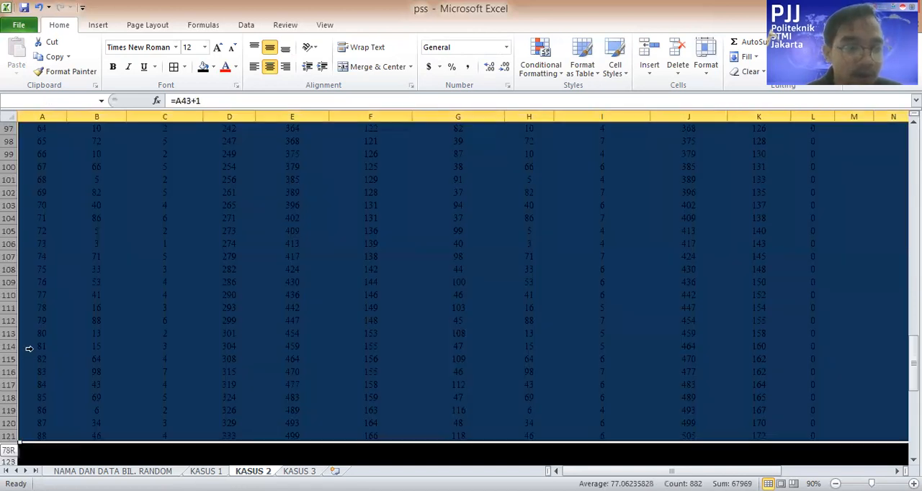
scroll(376, 279, "up", 20)
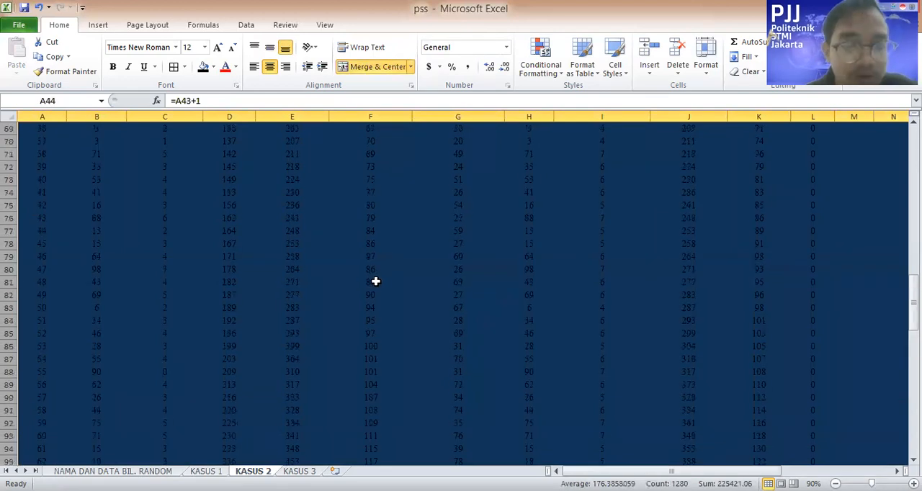
left_click(213, 67)
left_click(250, 186)
Review the rows up to customer 100, the Total and Rata-Rata rows, and the answers to questions b to h below
scroll(655, 238, "down", 18)
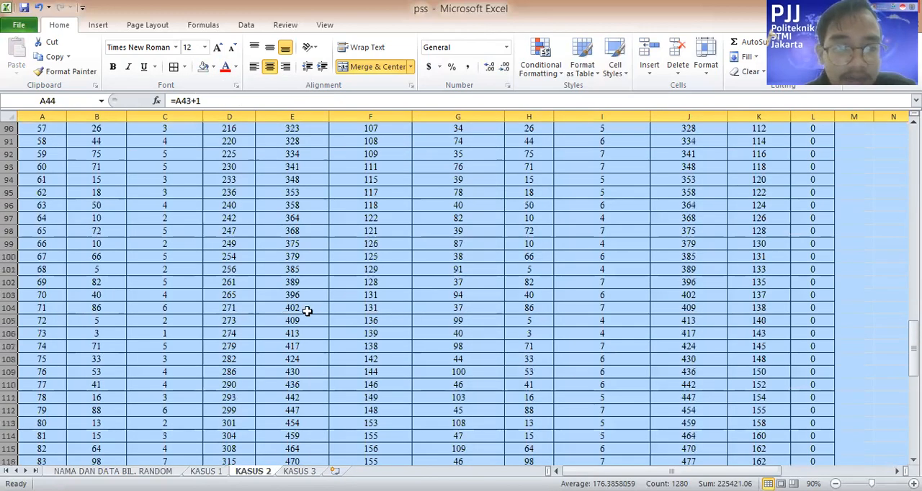
scroll(305, 310, "down", 11)
left_click(227, 306)
scroll(175, 379, "up", 3)
left_click(187, 382)
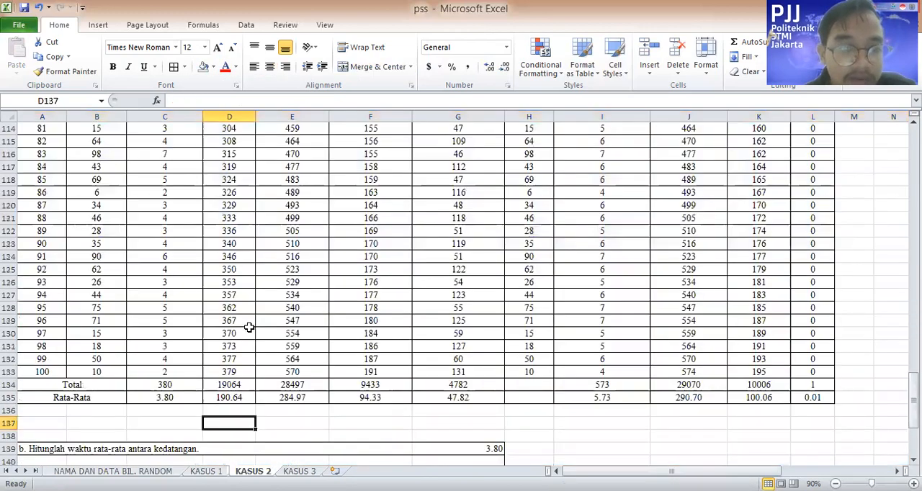
scroll(185, 318, "up", 1)
scroll(183, 314, "up", 8)
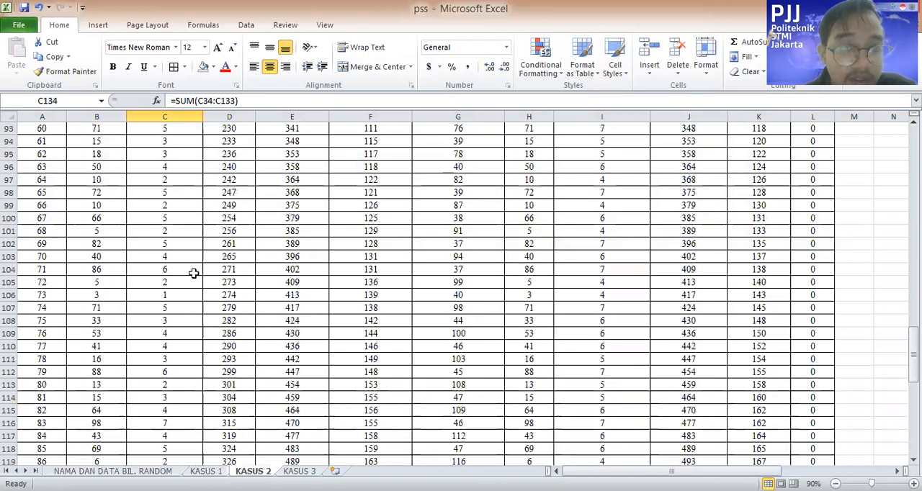
scroll(188, 295, "up", 20)
scroll(184, 291, "down", 10)
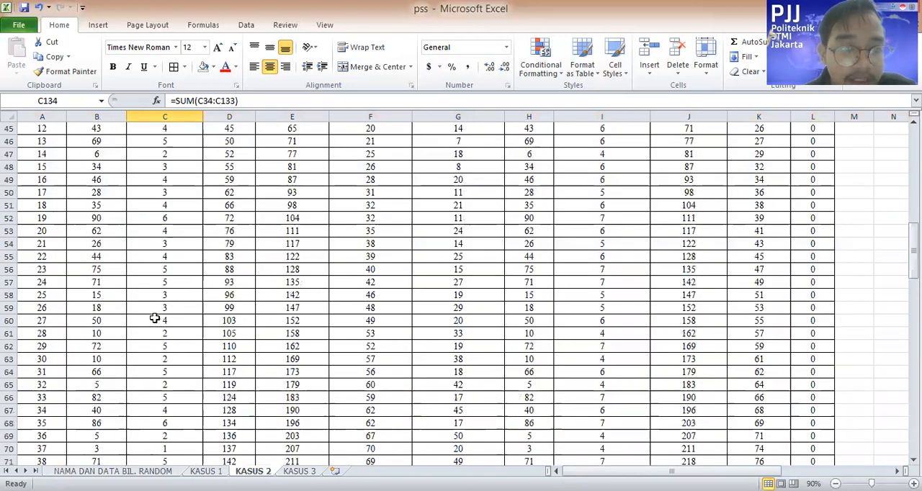
scroll(154, 318, "down", 11)
scroll(153, 317, "down", 19)
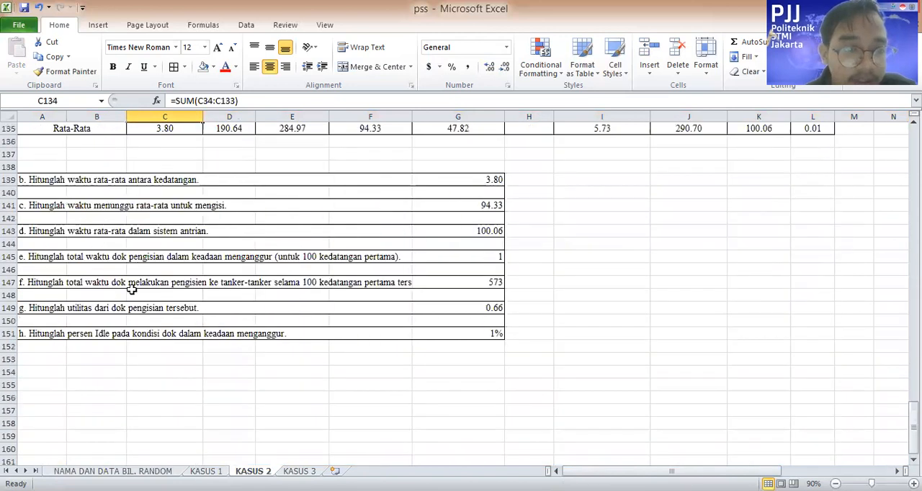
scroll(232, 269, "up", 2)
Inspect the question b answer formula in G139 and the Waktu antara Kedatangan column that is totalled in C134
left_click(232, 259)
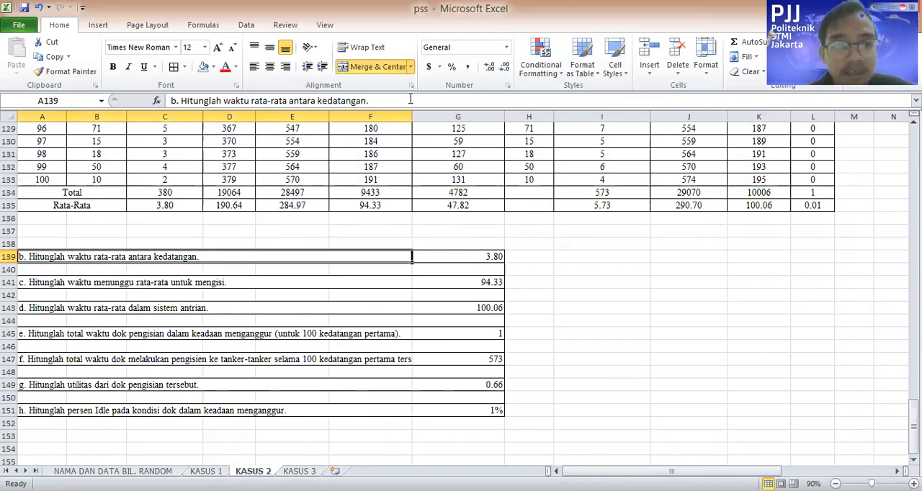
key("Right")
key("F2")
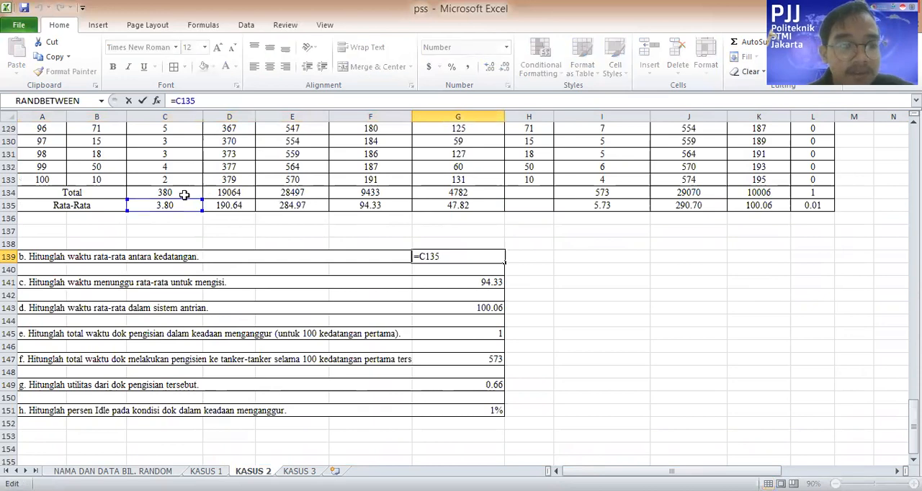
left_click(185, 194)
scroll(186, 306, "up", 3)
left_click_drag(187, 141, 183, 106)
left_click_drag(182, 104, 182, 104)
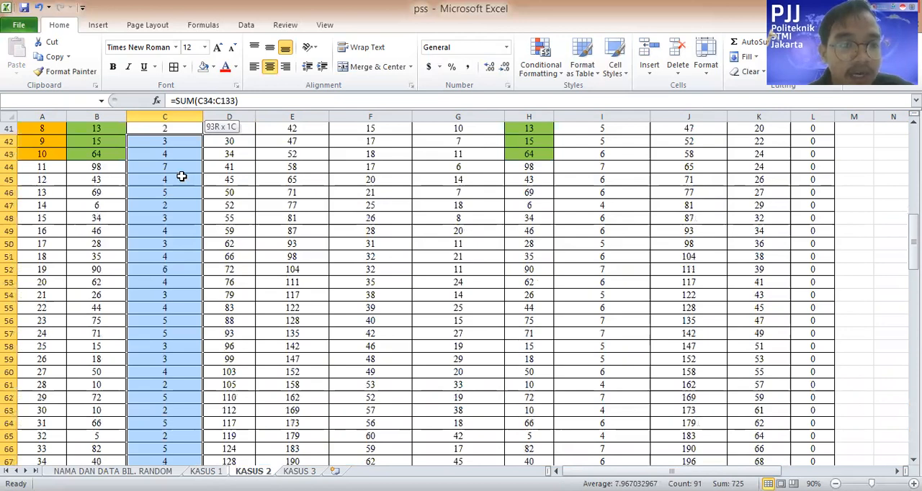
left_click_drag(181, 177, 170, 182)
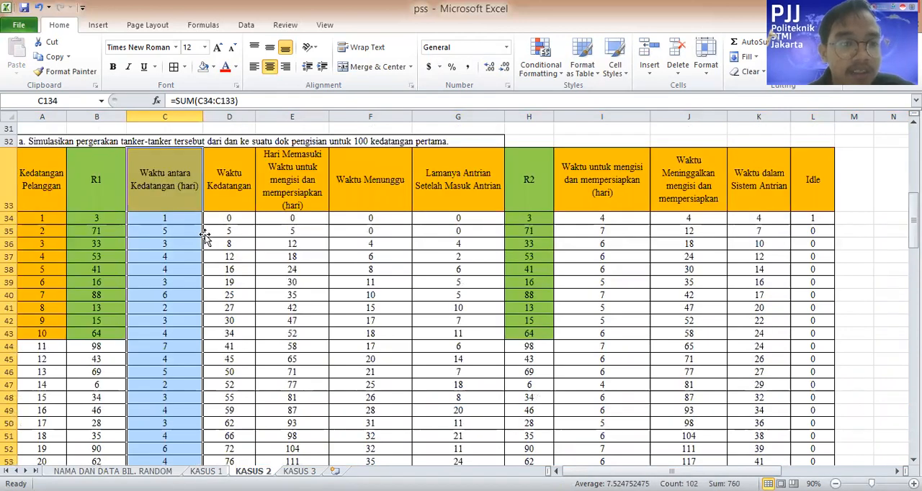
left_click(173, 177)
scroll(172, 178, "down", 20)
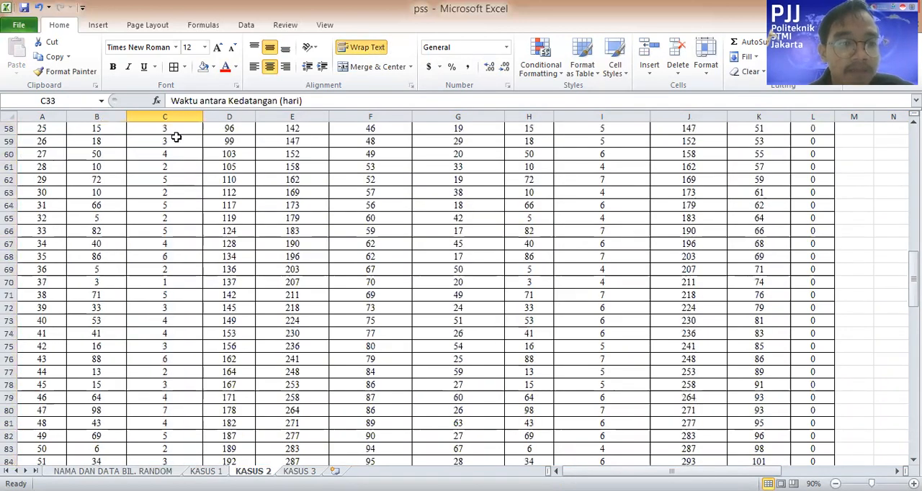
scroll(452, 267, "up", 5)
Calculate the average interarrival time for question b in G139 as the total divided by 100, =C134/100
left_click(485, 206)
type("=")
scroll(205, 253, "up", 3)
left_click(183, 256)
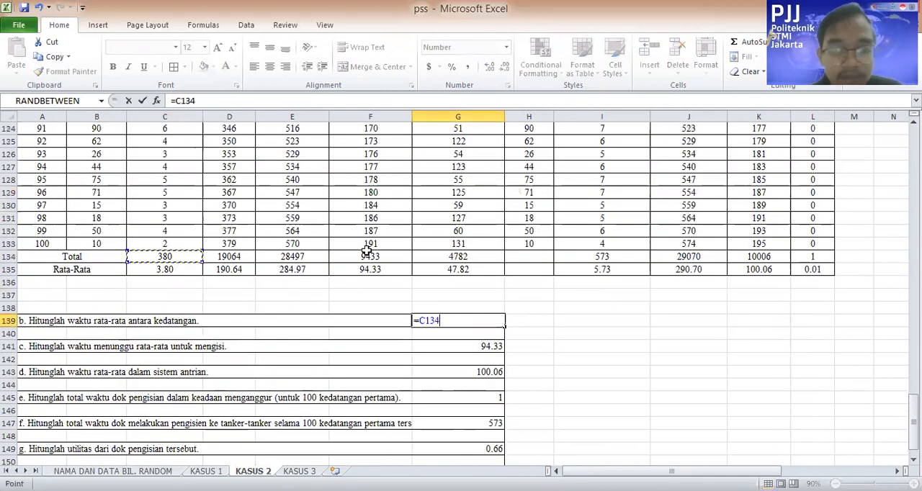
type("/")
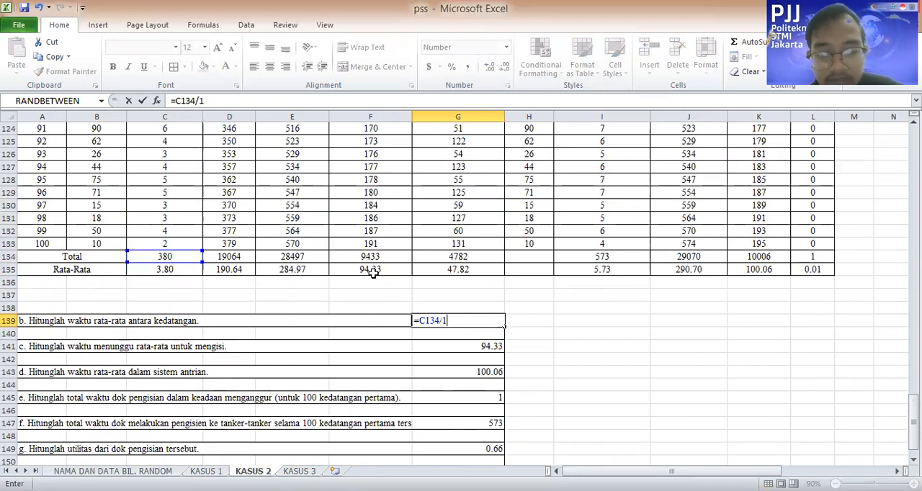
type("100")
key("Return")
Calculate the question b average interarrival time in G139 with =AVERAGE(C34:C133)
left_click(480, 323)
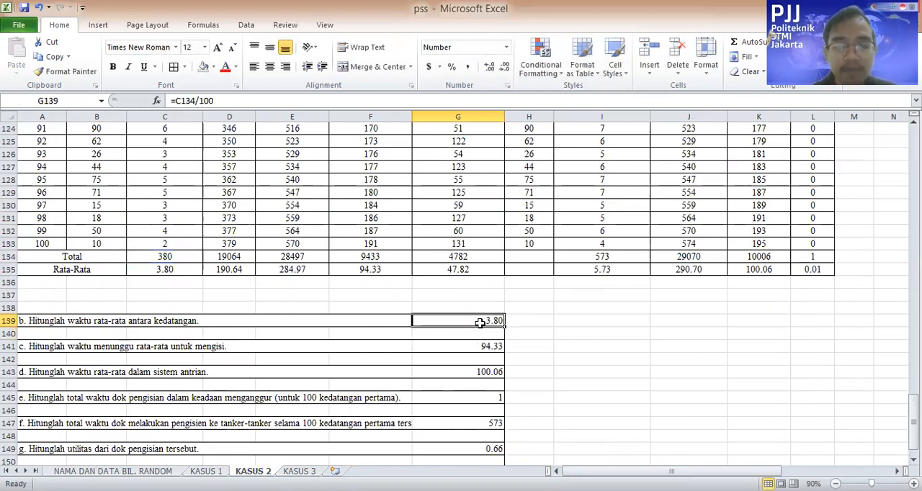
type("=a")
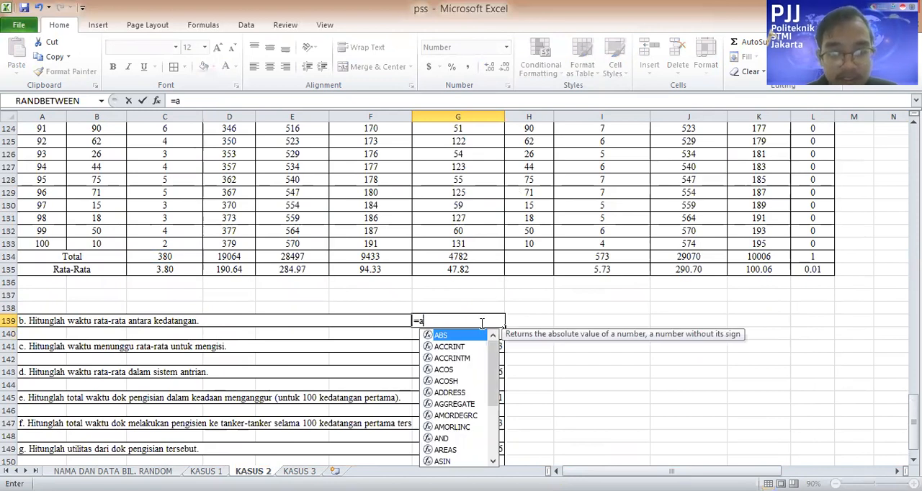
type("verag")
key("Tab")
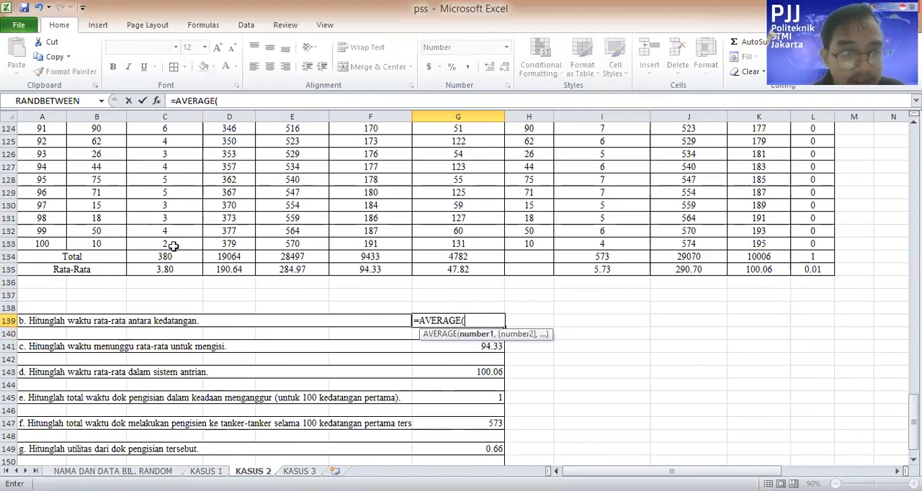
left_click(174, 246)
left_click_drag(186, 96, 186, 96)
mouse_move(168, 193)
left_mouse_down()
mouse_move(167, 216)
mouse_move(167, 205)
left_mouse_up()
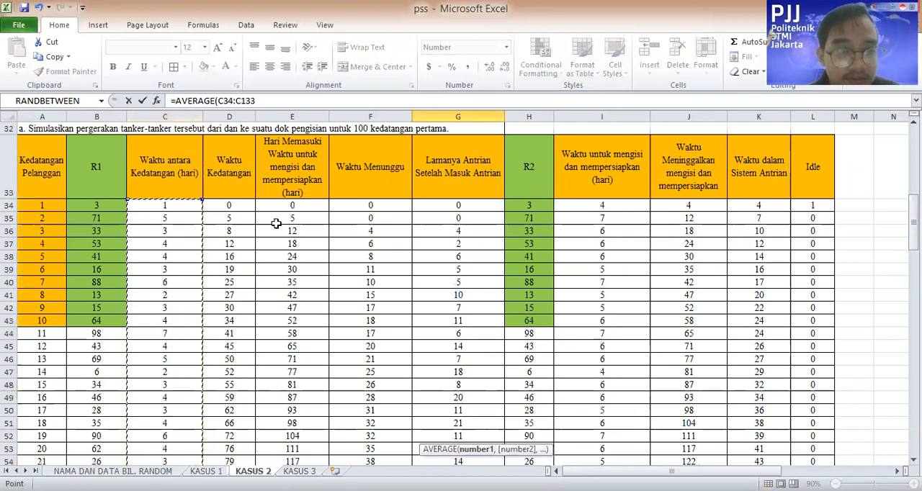
key("Return")
Set the first customer's Waktu antara Kedatangan in C34 to 0
scroll(324, 234, "up", 20)
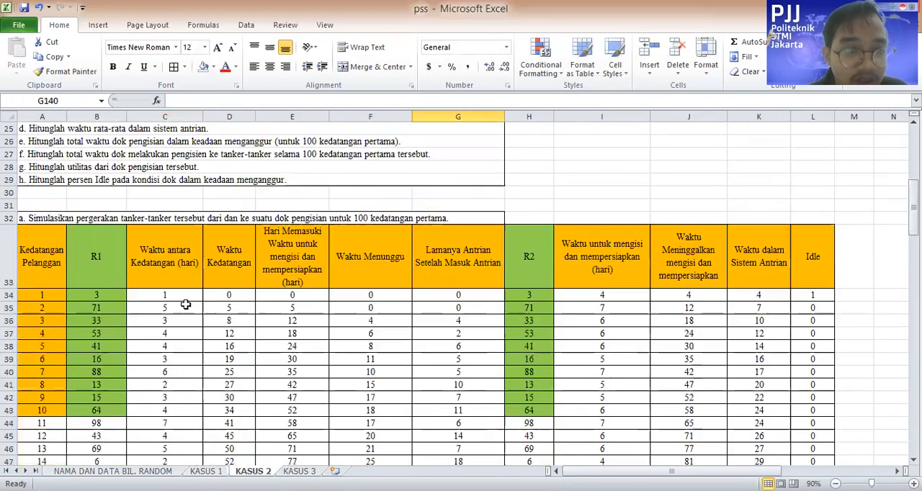
left_click(188, 298)
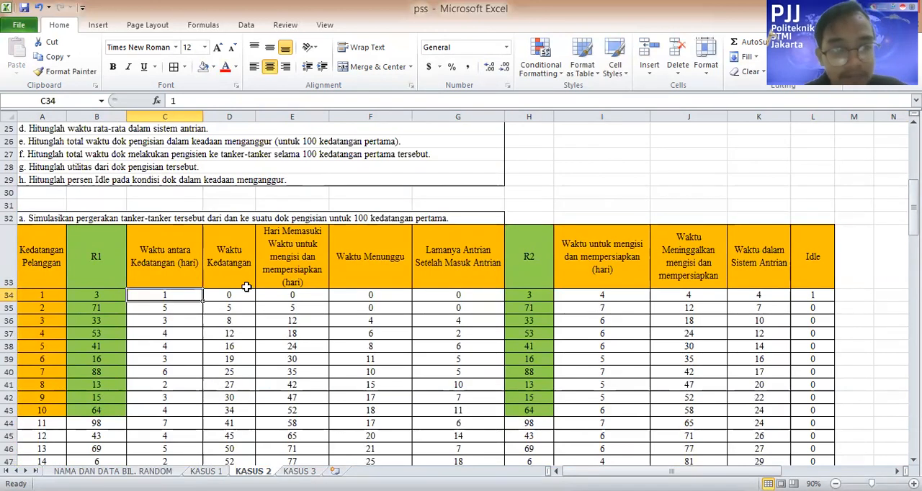
type("0")
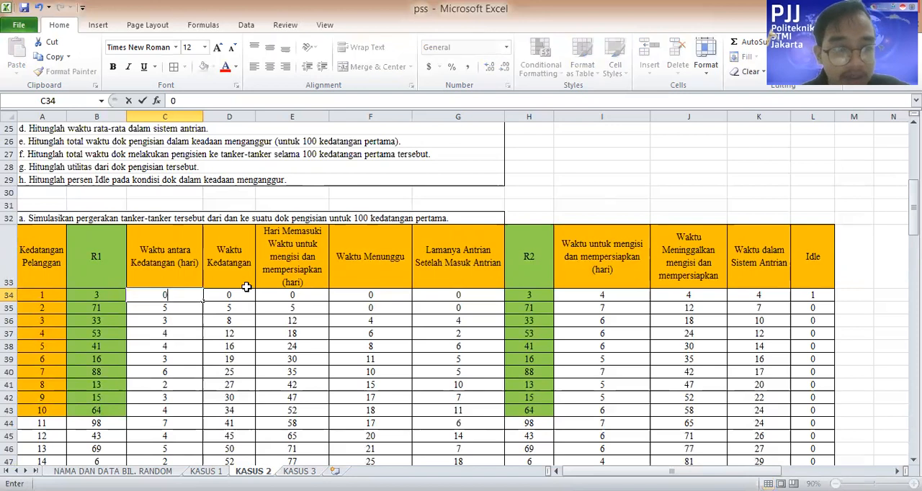
left_click(308, 385)
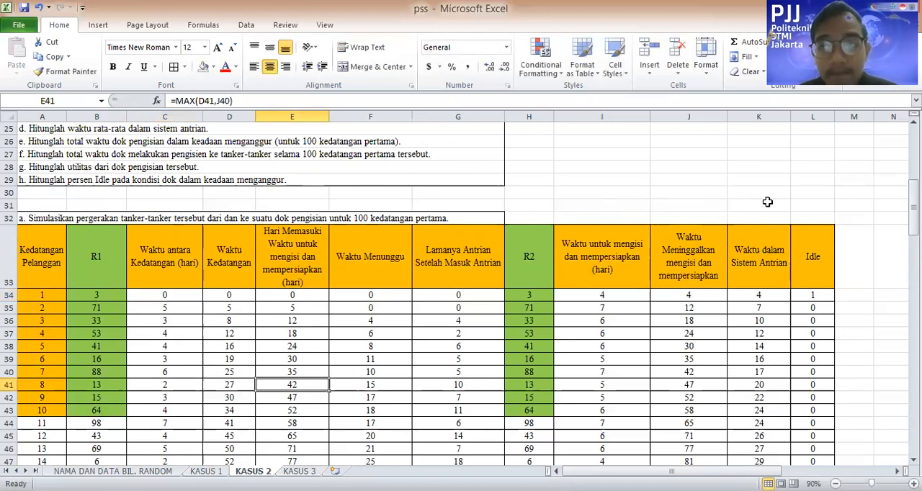
Calculate the question c average waiting time in G141 with =AVERAGE(F34:F133)
scroll(723, 217, "down", 4)
scroll(722, 217, "down", 20)
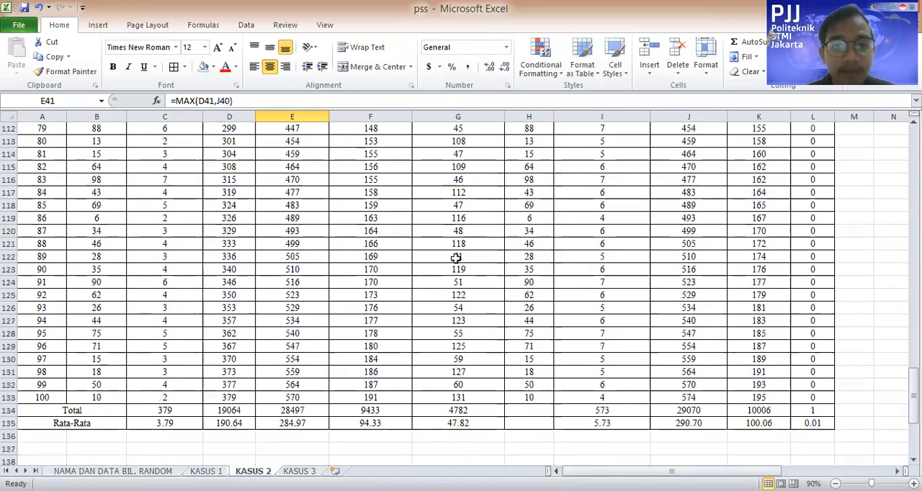
scroll(515, 270, "up", 6)
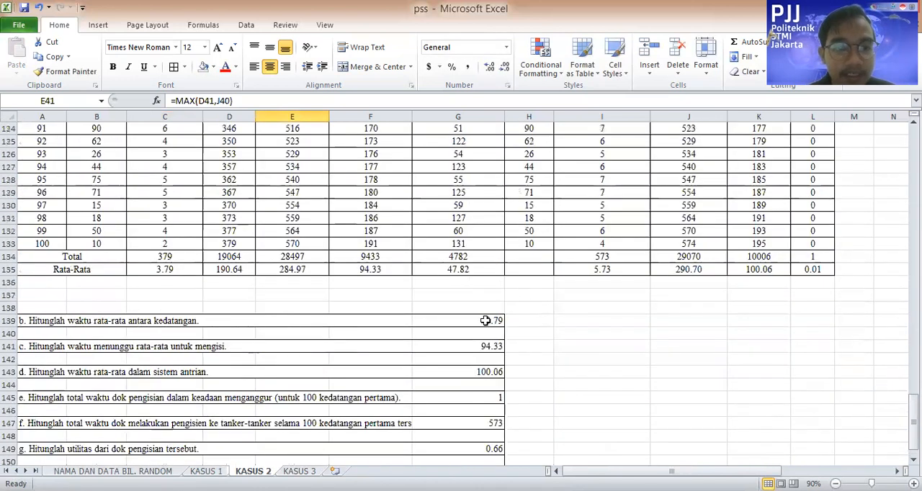
left_click(488, 321)
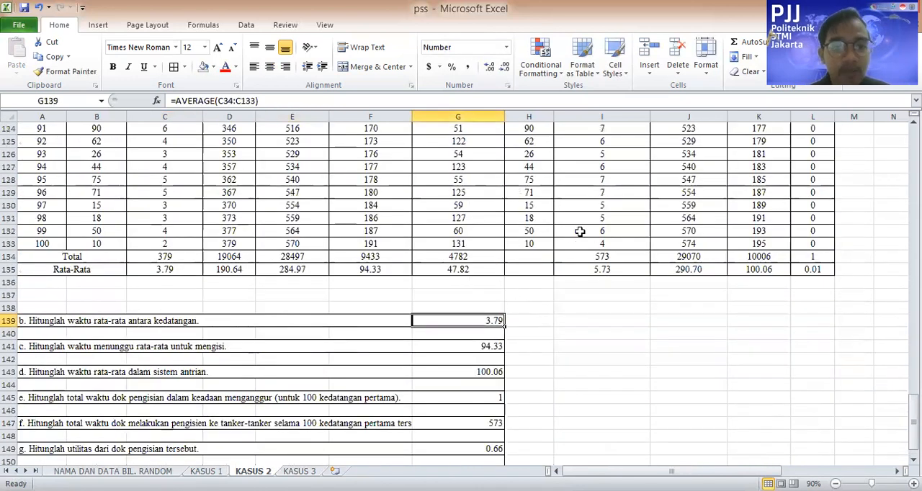
left_click(479, 347)
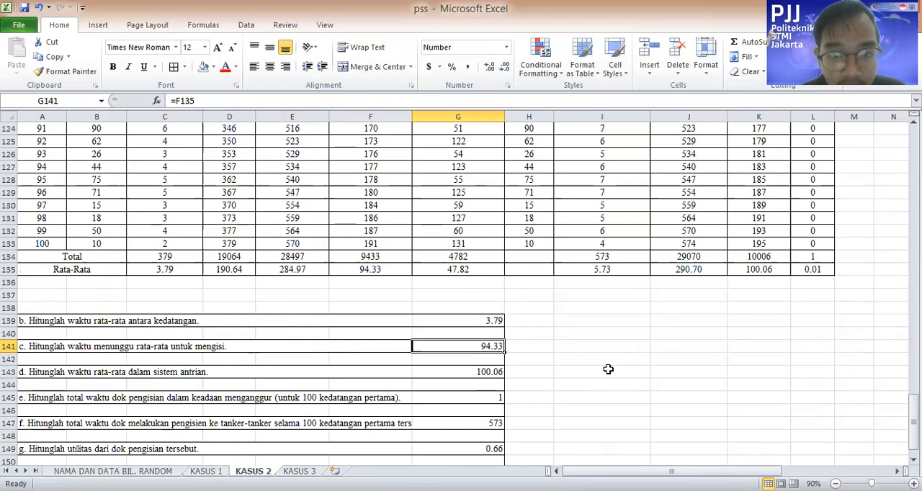
type("=average")
key("Tab")
scroll(387, 323, "up", 20)
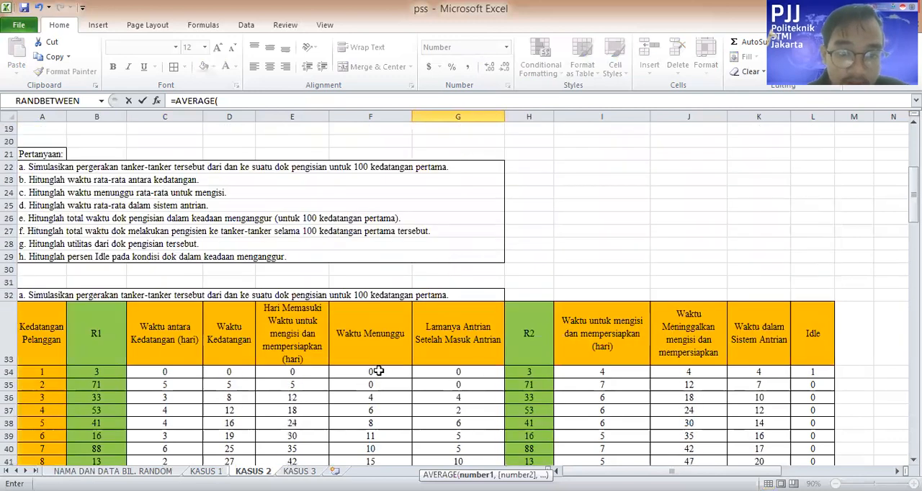
left_click_drag(371, 372, 382, 452)
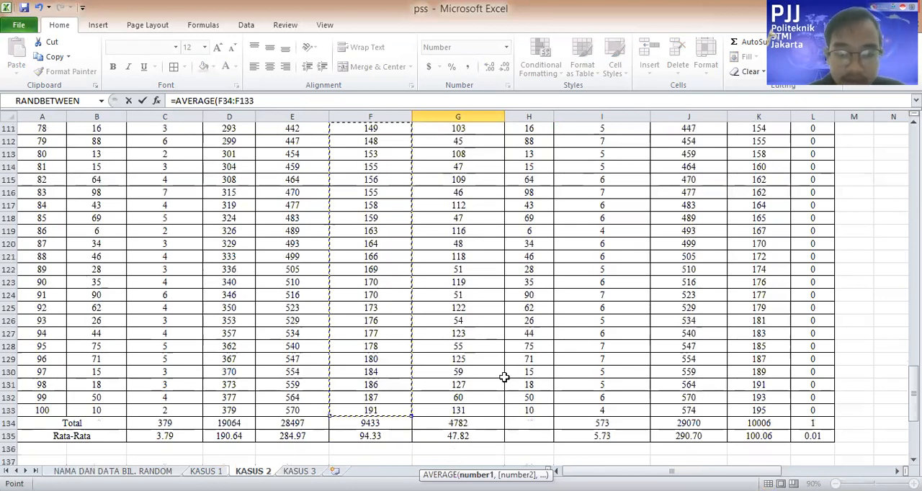
key("Return")
key("Up")
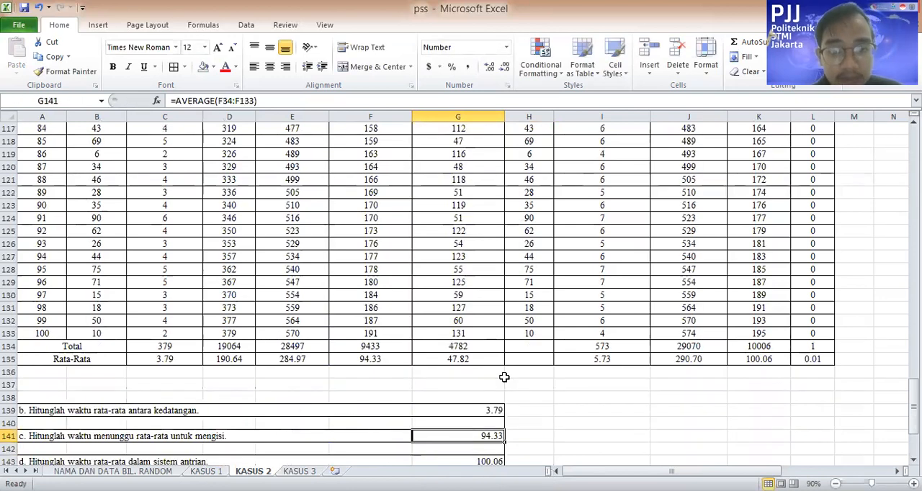
Calculate the question d average time in the queueing system in G143 with =AVERAGE(K34:K133)
scroll(501, 436, "down", 1)
left_click(498, 423)
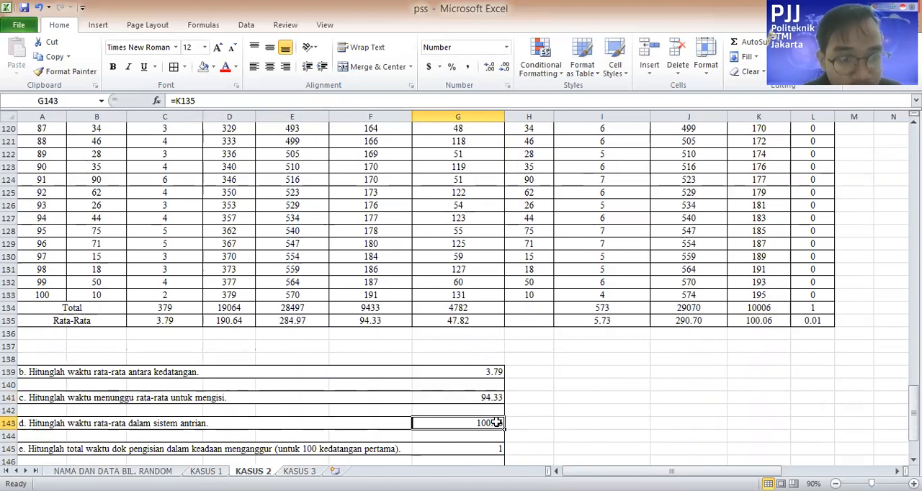
type("=a")
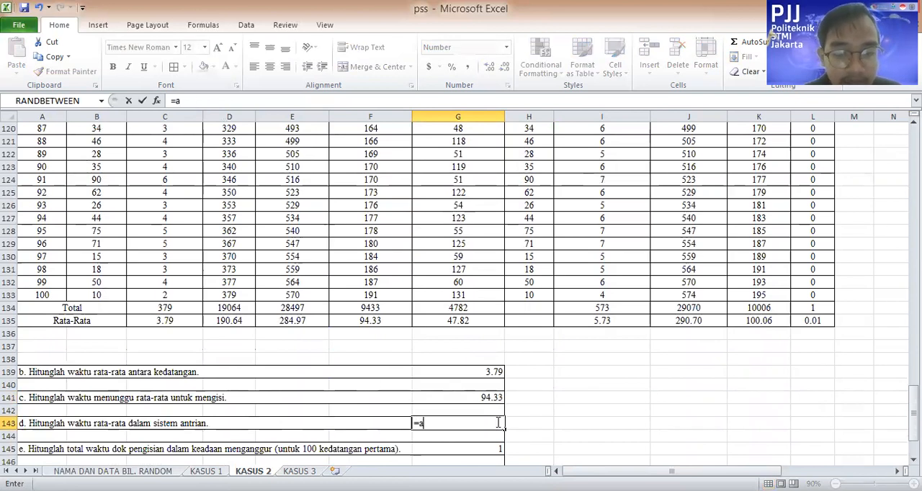
type("v")
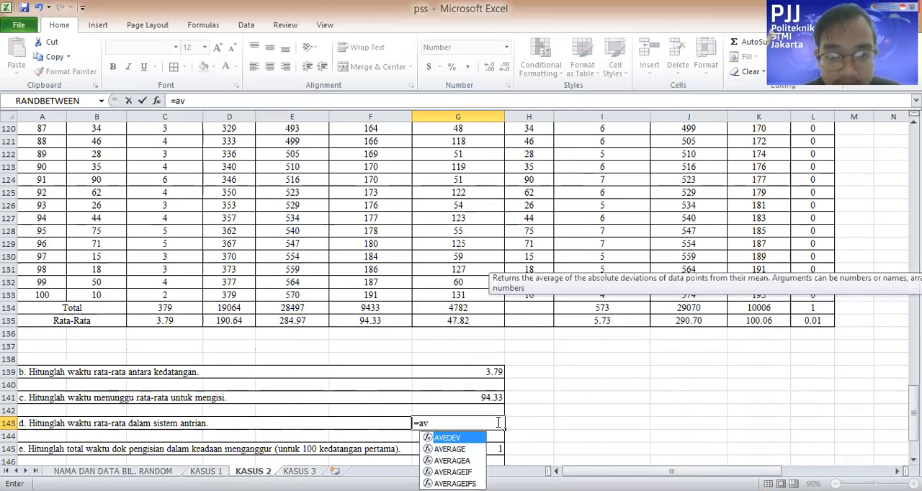
type("era")
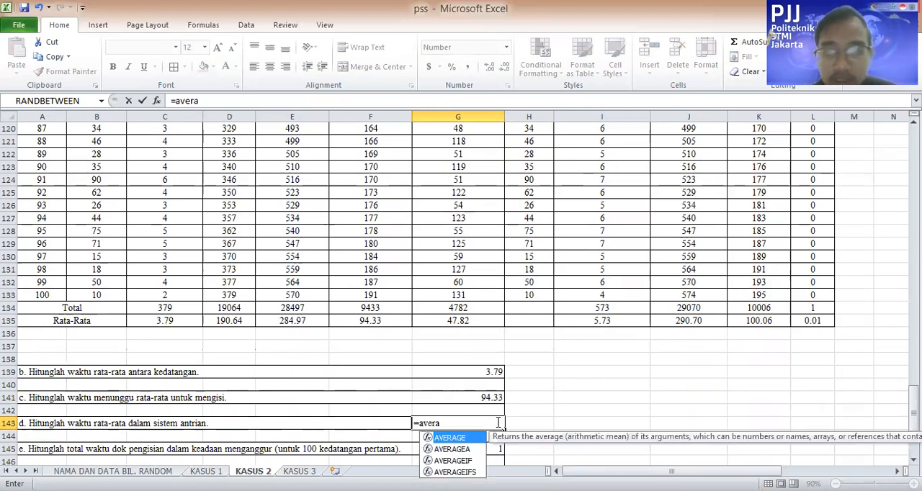
key("Tab")
scroll(781, 299, "up", 20)
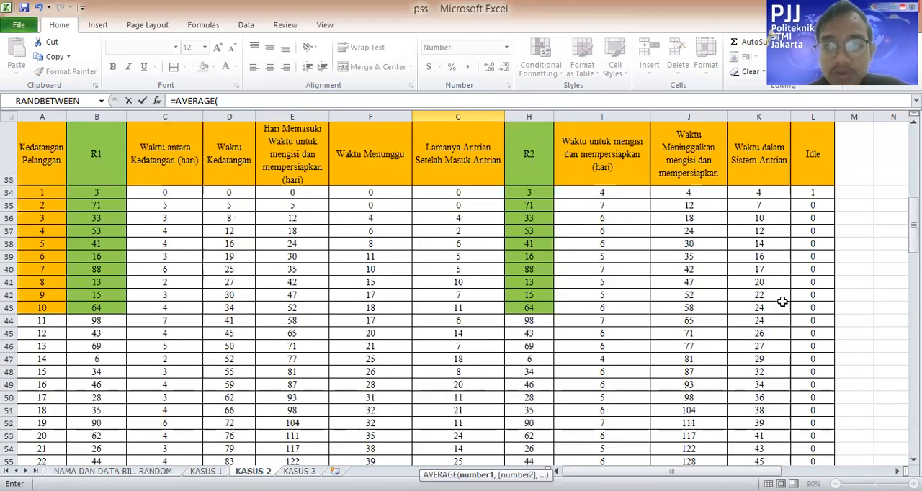
left_click_drag(765, 234, 832, 443)
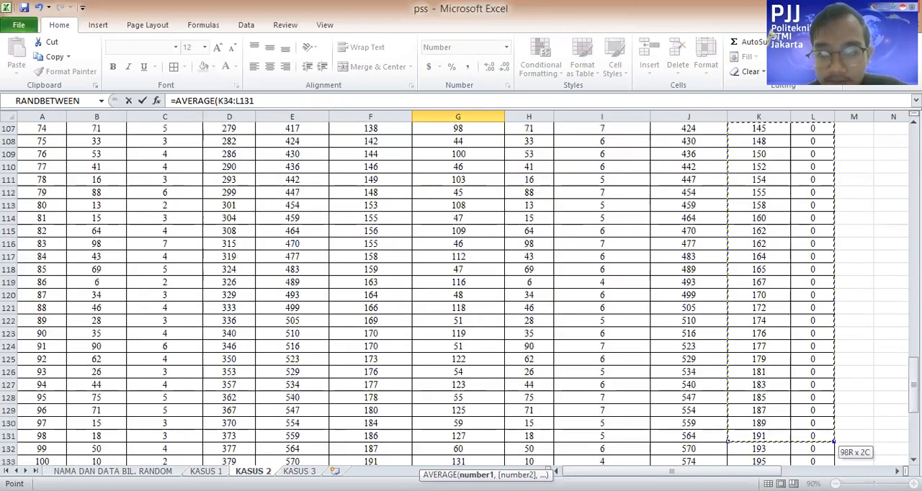
left_click_drag(762, 425, 787, 420)
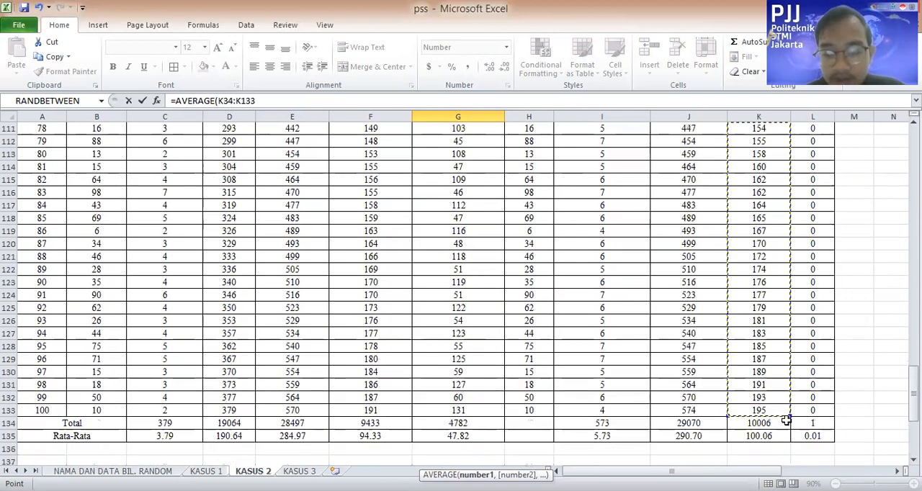
key("Return")
key("Up")
Link the question e total dock idle time in G145 to the Idle column's total, =L134
key("Down")
key("Down")
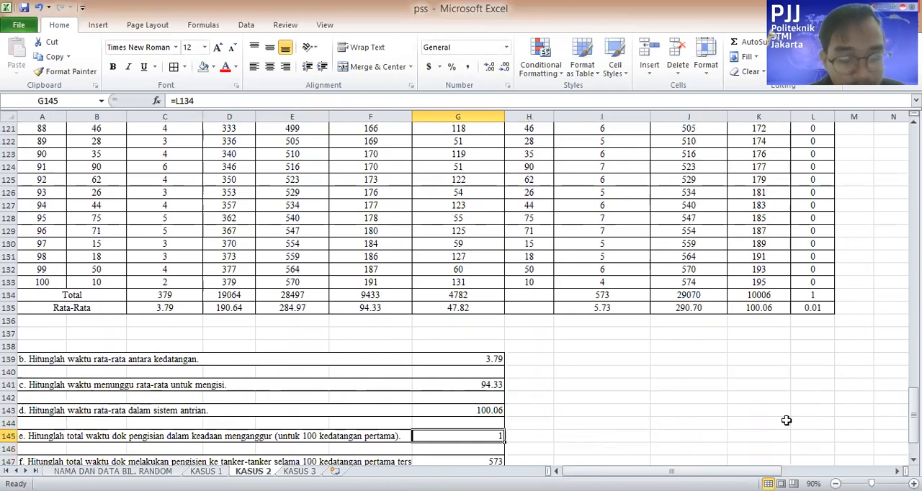
type("=")
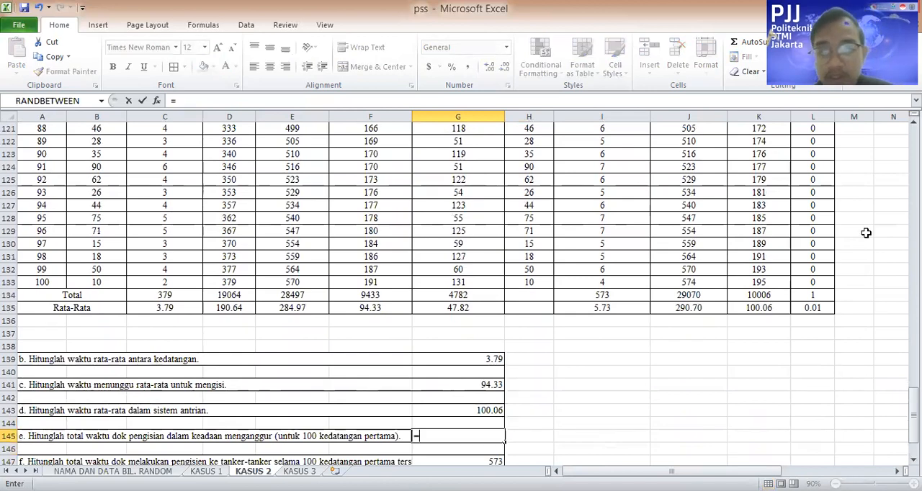
scroll(827, 296, "up", 14)
scroll(827, 296, "down", 15)
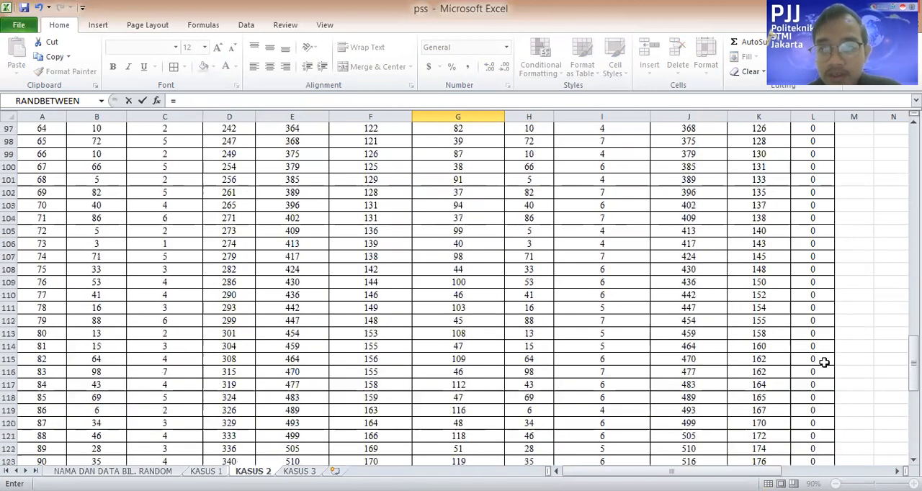
left_click(818, 257)
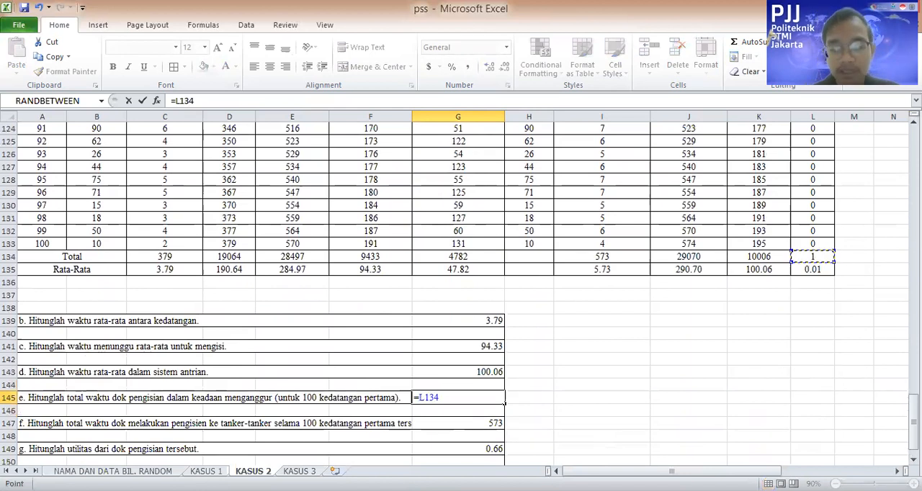
key("Return")
Link the question f total filling time in G147 to the total of the filling and preparation time column, =I134
key("Down")
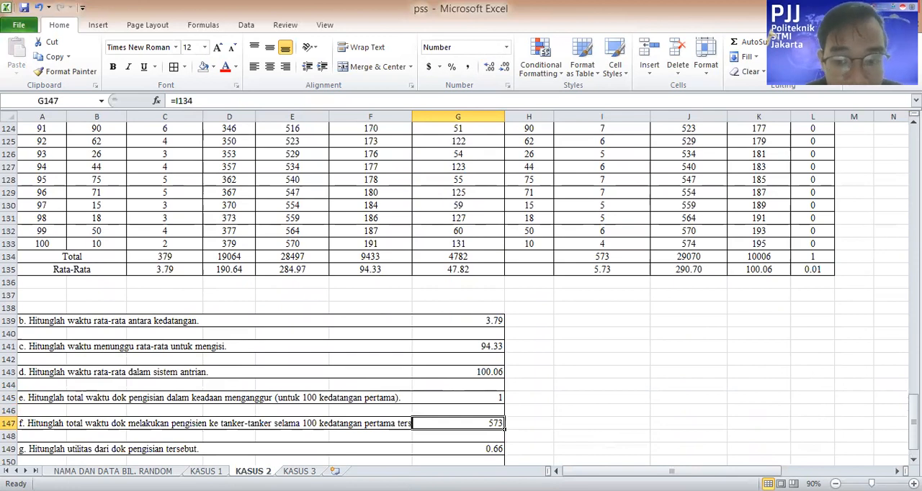
type("=")
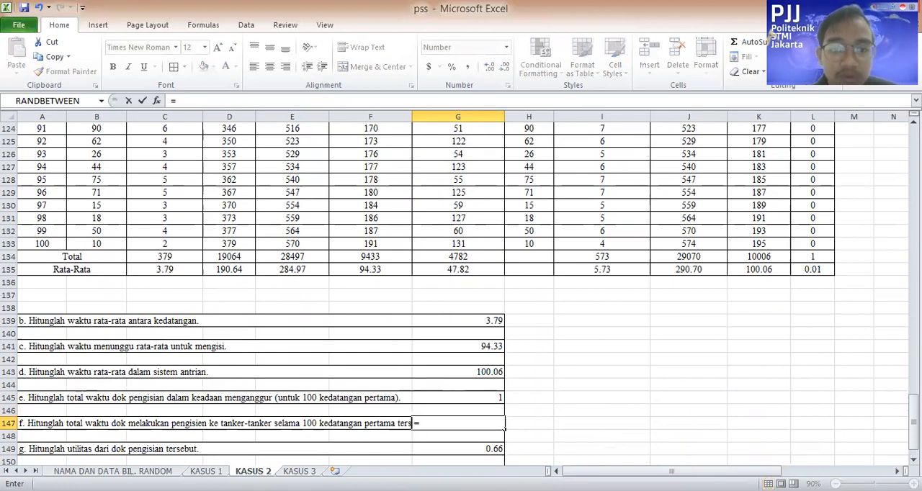
scroll(808, 180, "up", 3)
scroll(566, 324, "up", 1)
scroll(634, 397, "down", 1)
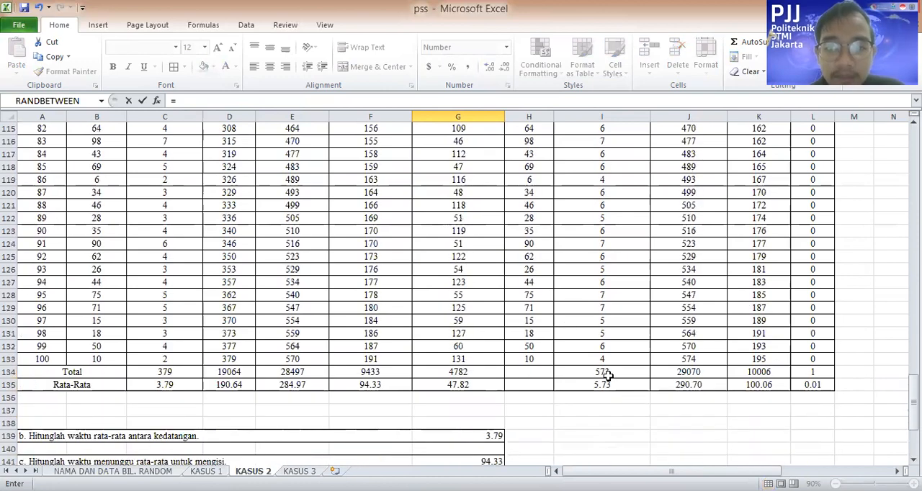
left_click(610, 371)
key("Return")
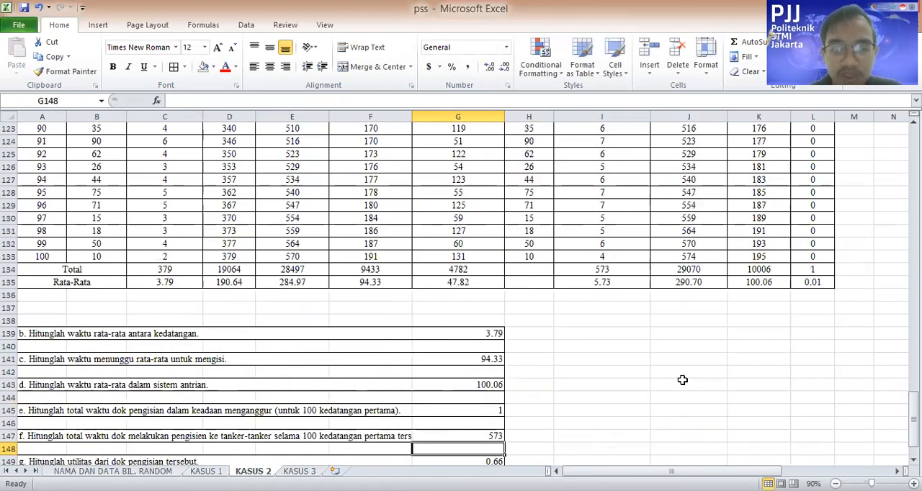
Rebuild the question g dock utility formula in G149 as average interarrival time divided by average filling time, =C135/I135
key("Down")
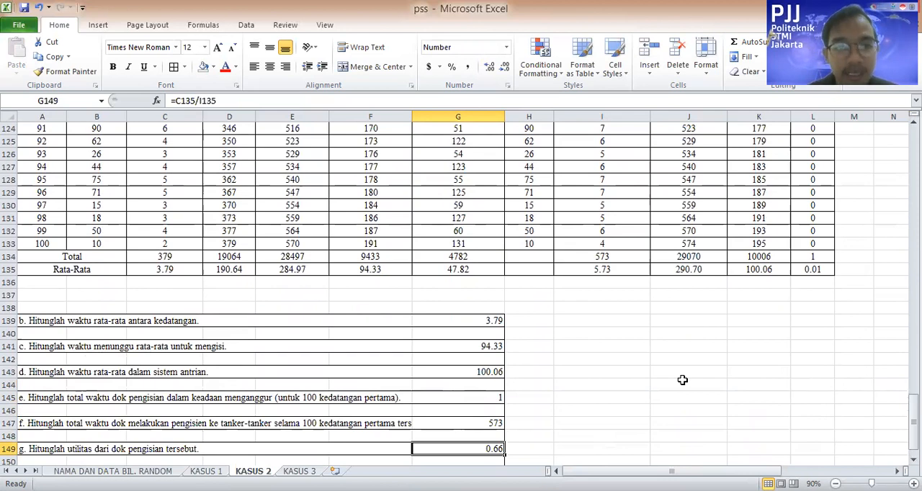
key("F2")
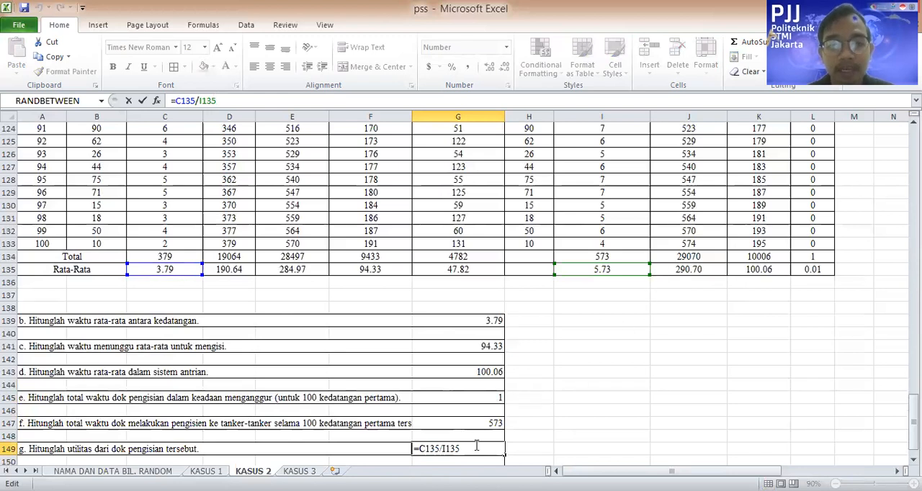
key("BackSpace")
key("BackSpace")
key("BackSpace")
key("BackSpace")
key("BackSpace")
key("BackSpace")
key("BackSpace")
key("BackSpace")
key("BackSpace")
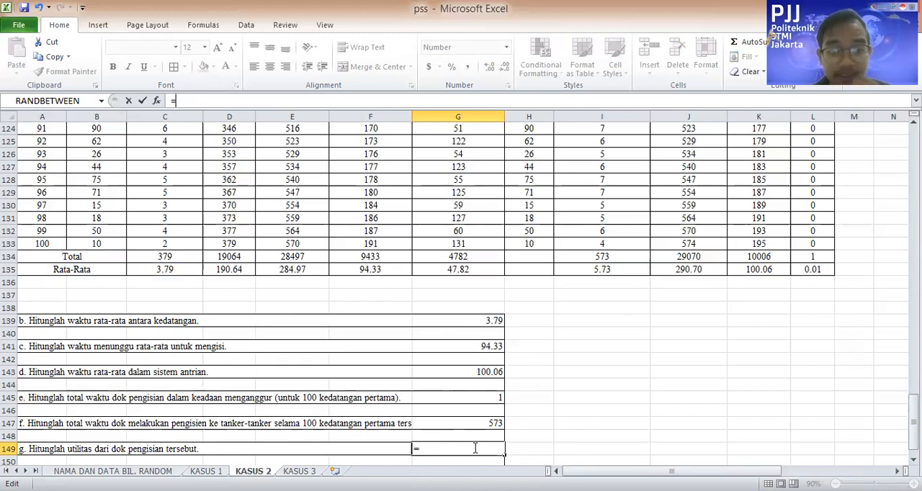
left_click(178, 276)
type("/")
left_click(631, 276)
key("Return")
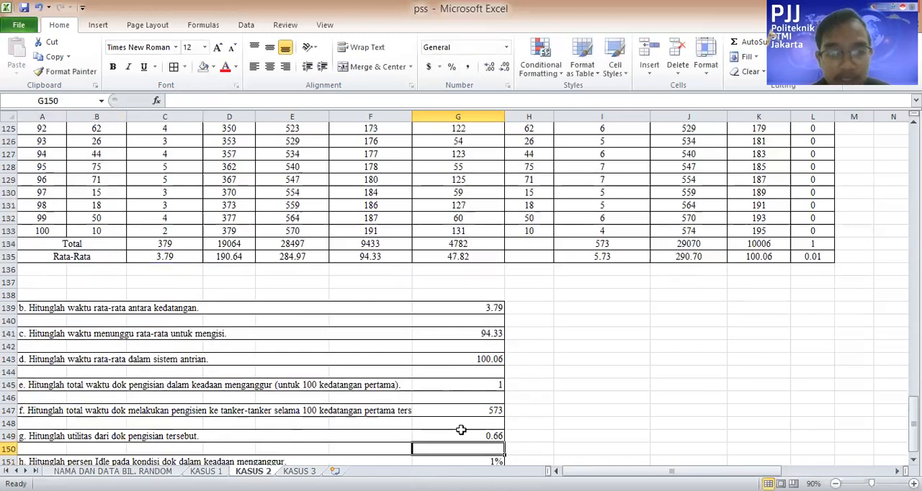
Enter the question h idle percentage in G151 as the total idle time multiplied by 100, =G145*100
scroll(519, 442, "down", 1)
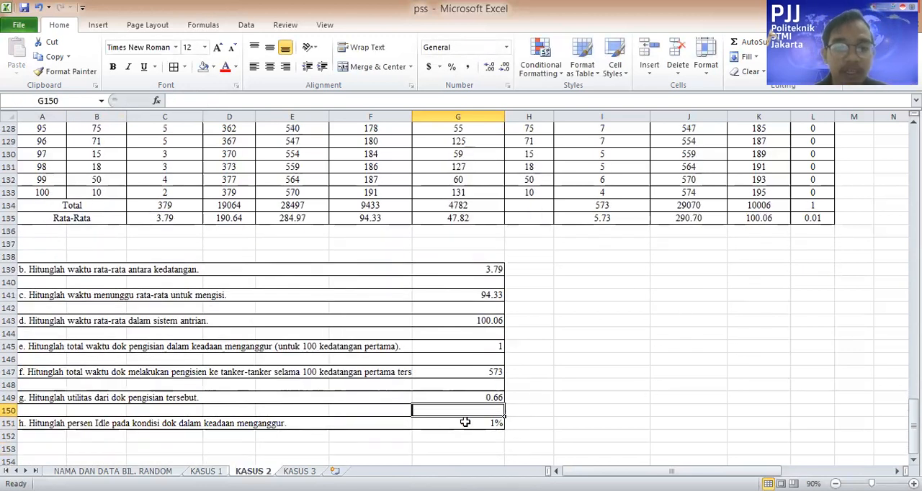
left_click(467, 423)
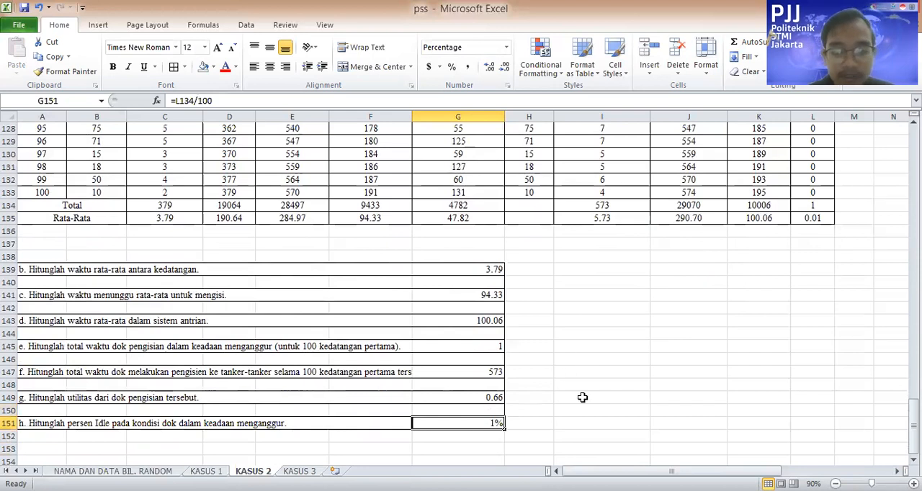
type("=")
left_click(480, 347)
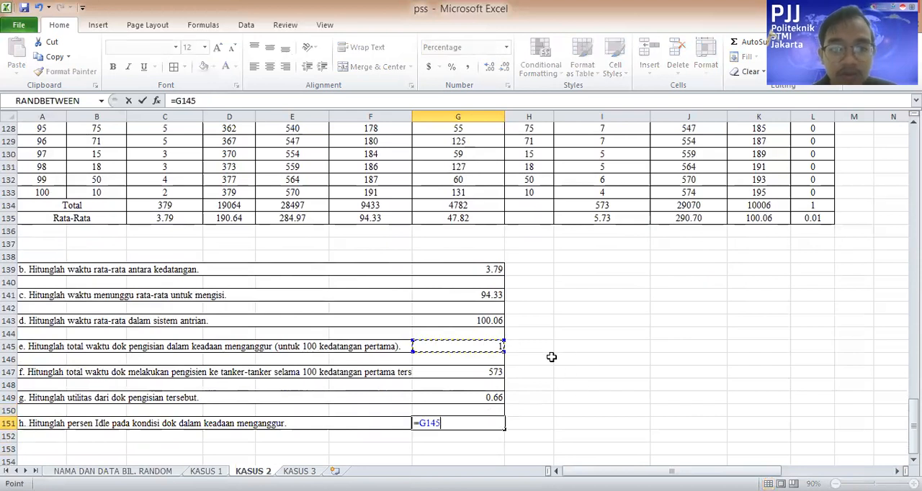
type("*")
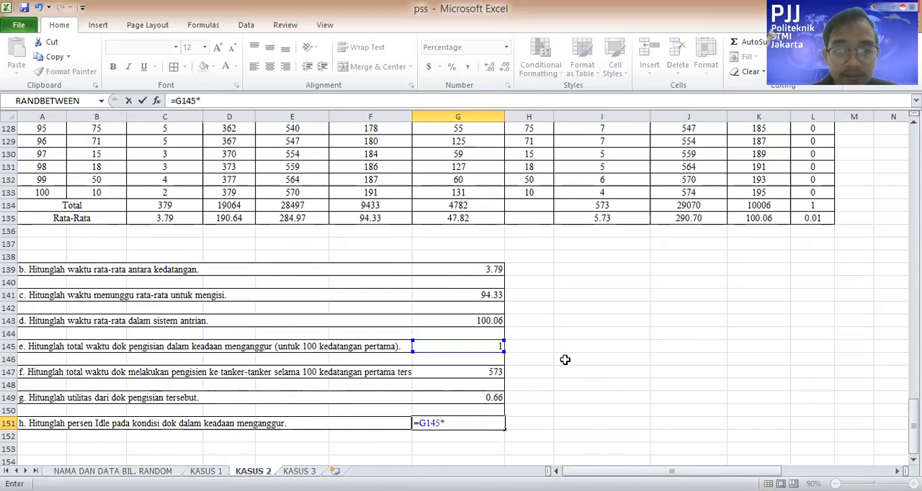
type("100")
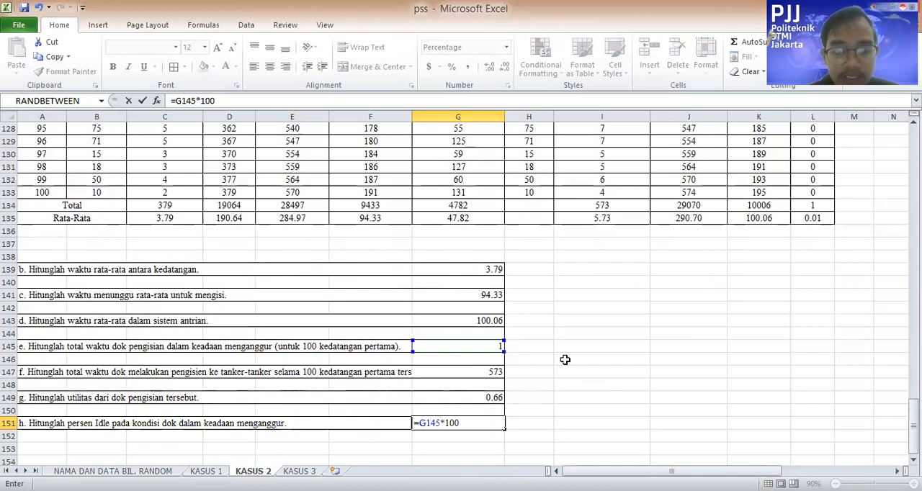
key("Return")
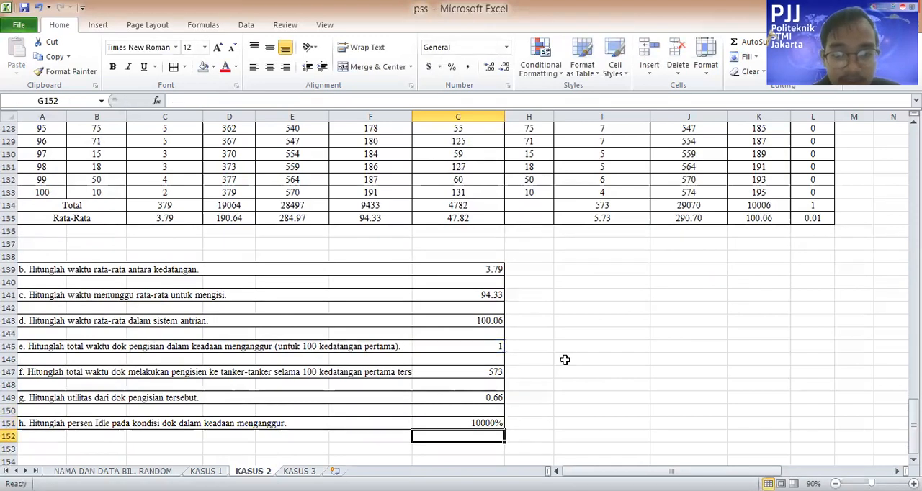
Change the multiplier in the question h idle percentage formula in G151 to 100%, giving =G145*100%
left_click(482, 424)
left_click(285, 98)
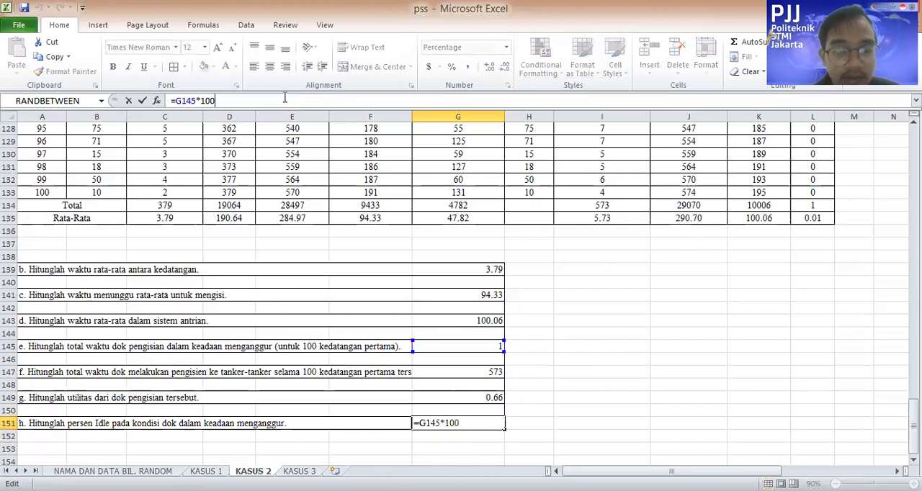
type("%")
key("Return")
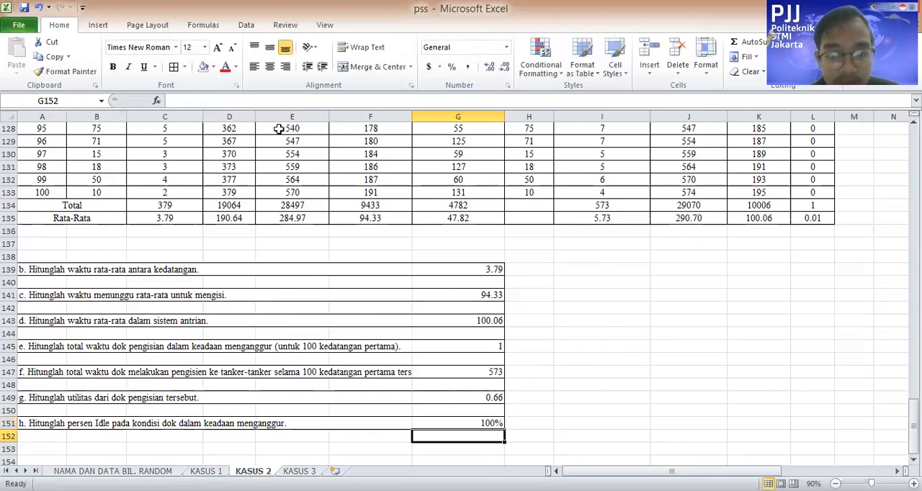
left_click(487, 421)
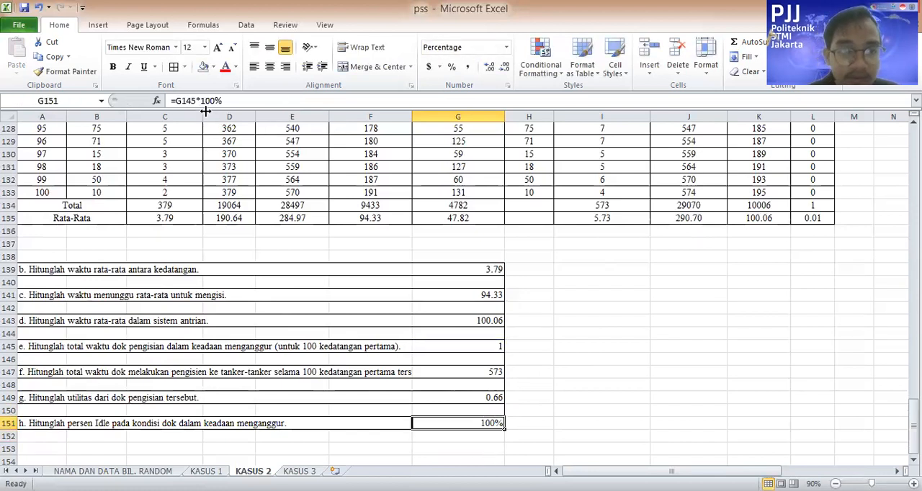
Insert a division by 100 before the 100% multiplier in the question h idle percentage formula in G151
left_click(195, 101)
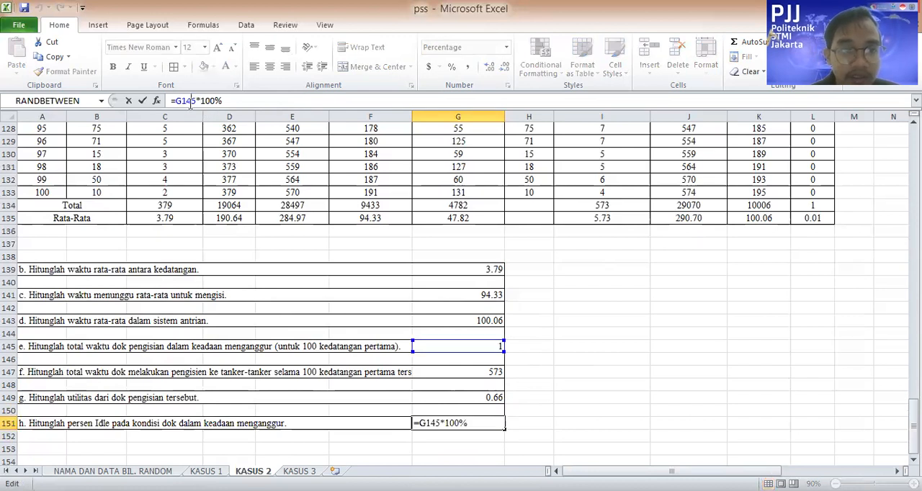
type("/100")
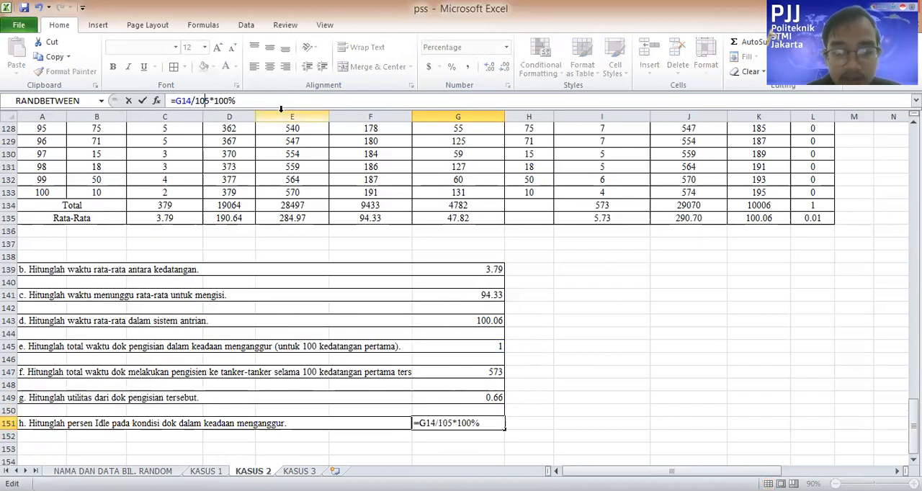
key("Return")
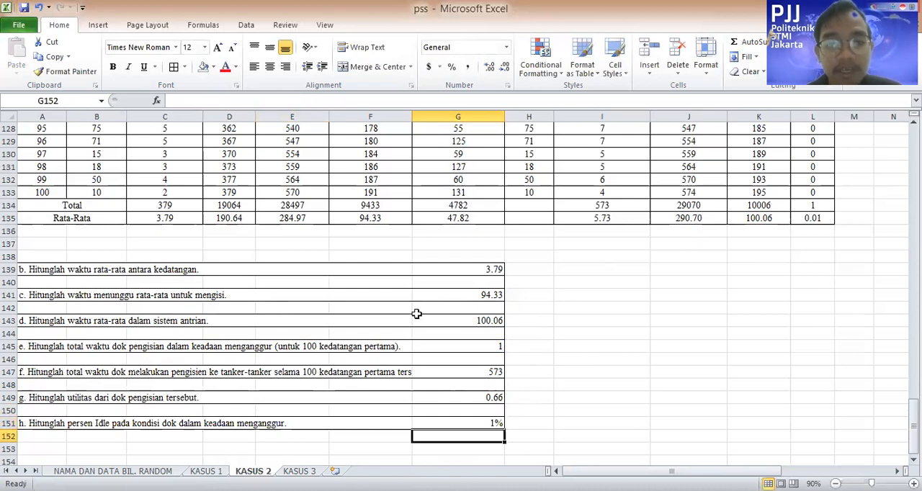
Fill the question b to h answer block, A138:I155, with yellow
scroll(678, 379, "up", 13)
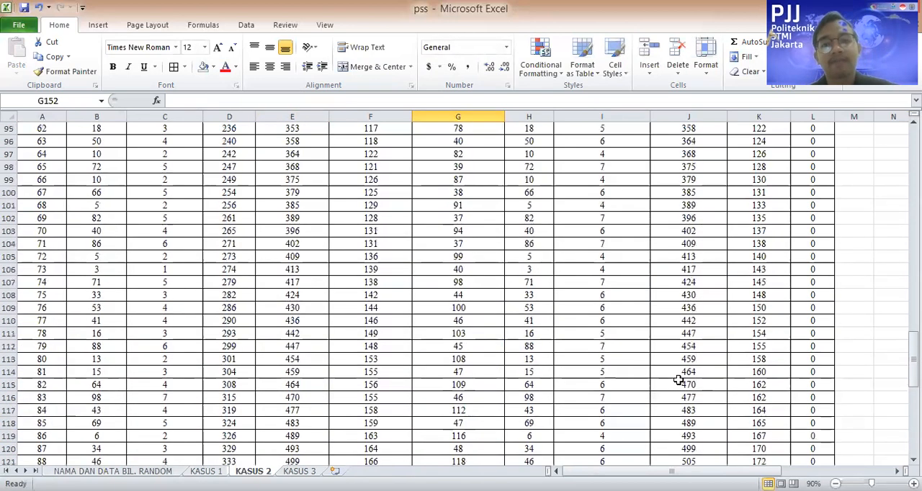
scroll(679, 376, "down", 17)
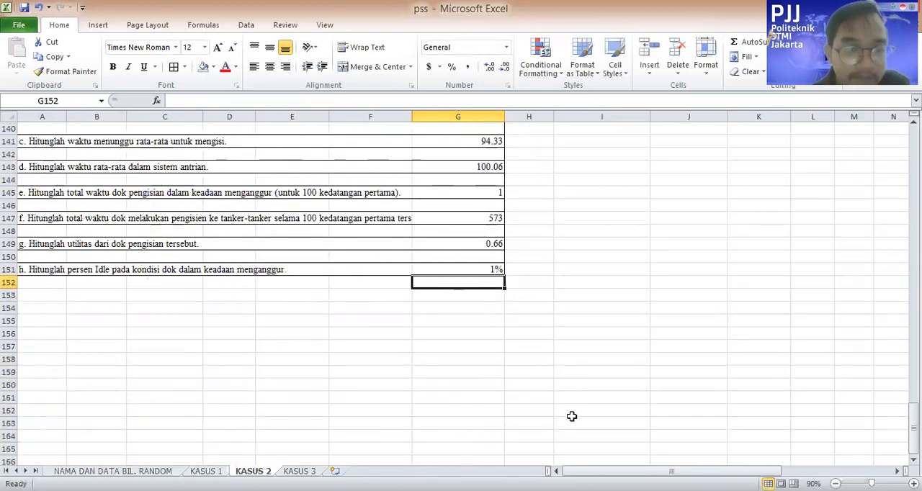
scroll(552, 409, "up", 3)
left_click_drag(575, 438, 332, 216)
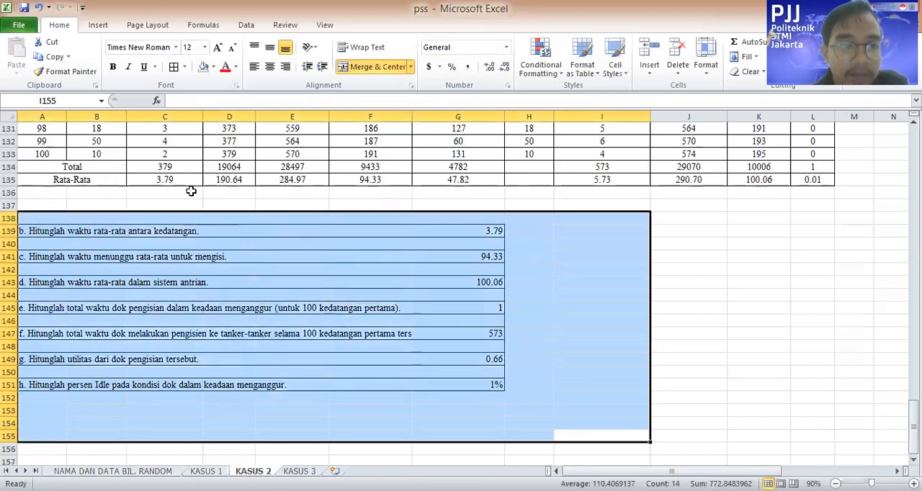
left_click(214, 67)
left_click(236, 166)
left_click(799, 332)
scroll(478, 405, "down", 1)
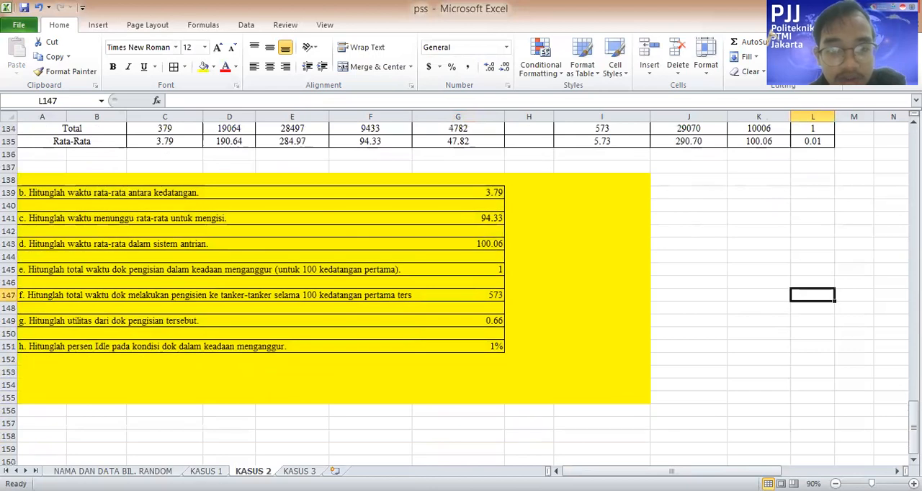
Switch to the KASUS 3 sheet and look over the area above its rich picture diagram
left_click(299, 471)
scroll(353, 432, "up", 20)
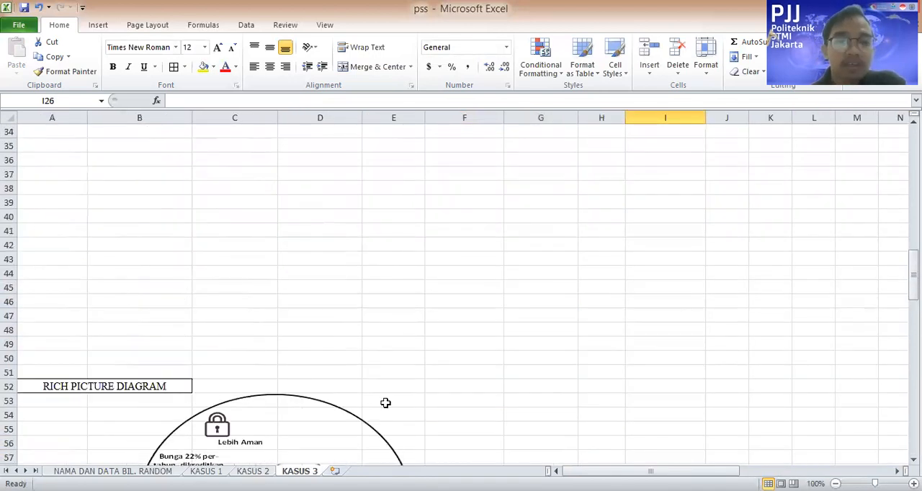
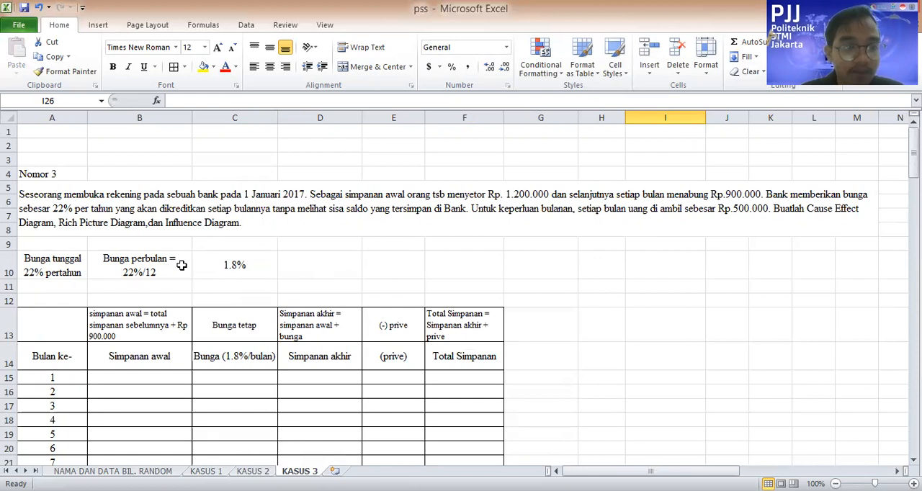
Check the monthly interest cells B10 and C10, and enter 1200000 as month 1's Simpanan awal in B15
left_click(144, 279)
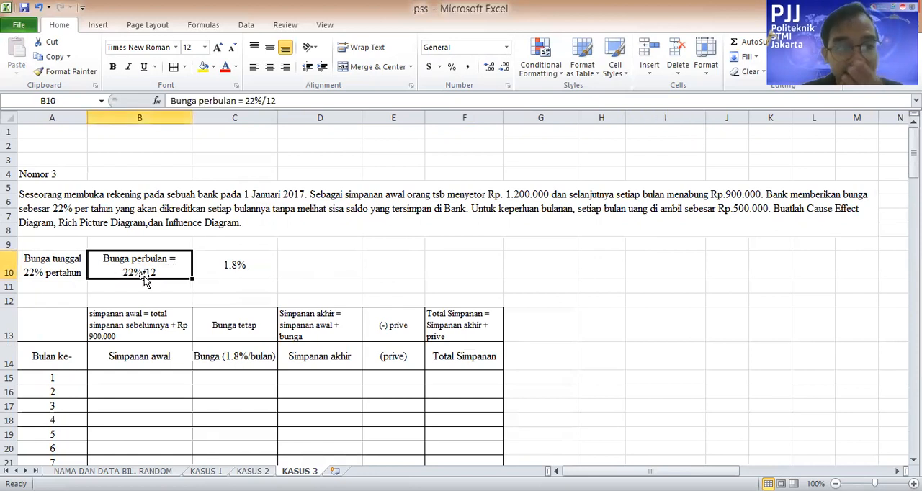
left_click(245, 270)
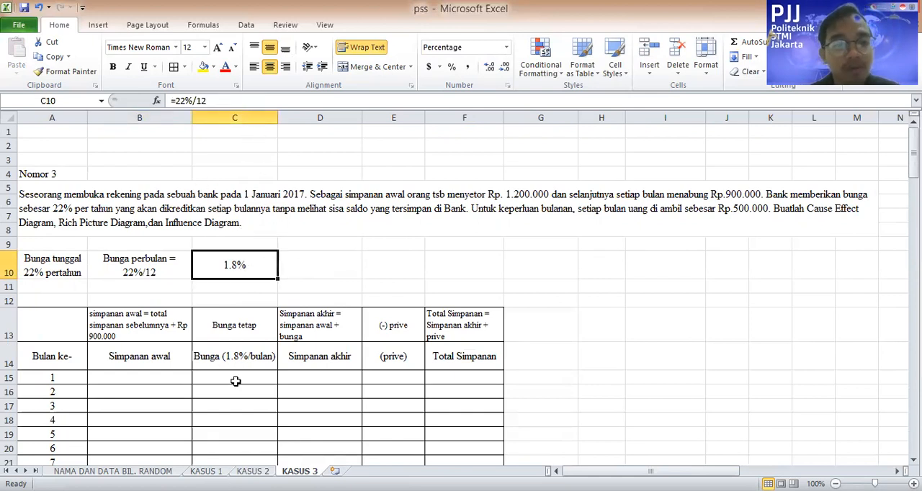
scroll(231, 380, "down", 2)
left_click(155, 293)
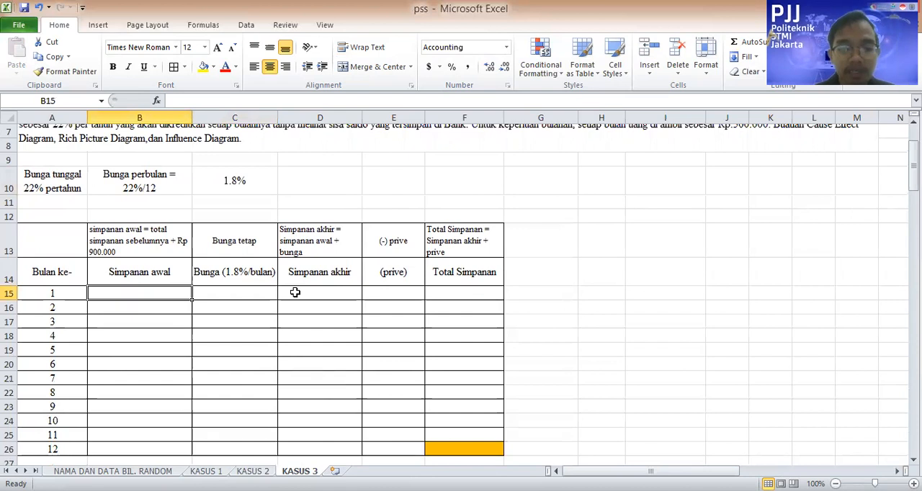
type("=")
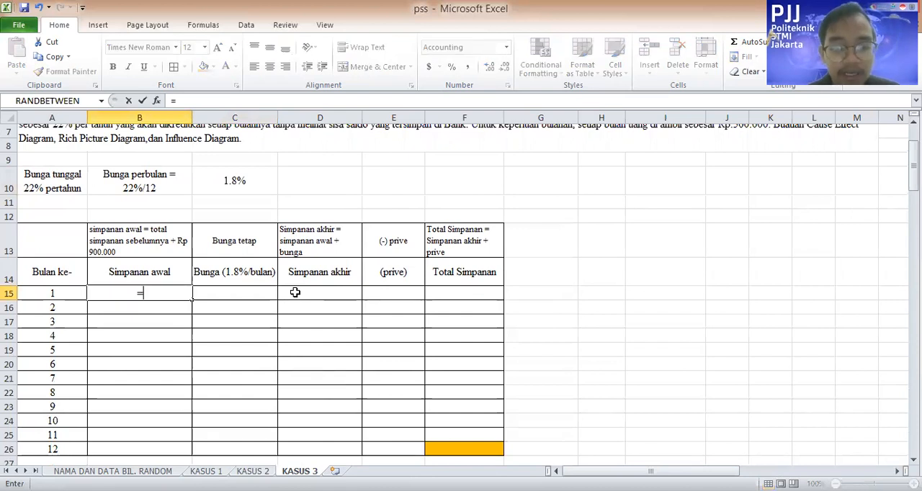
key("BackSpace")
type("1,")
type("200,0")
type("0")
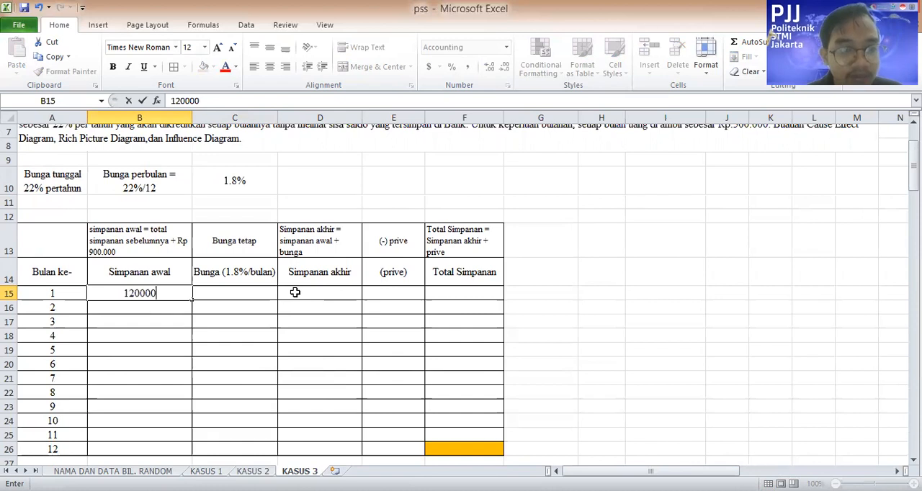
type("0")
key("Return")
Calculate month 1's interest in C15 with the formula =1.8%*B15
key("Right")
key("Up")
type("=")
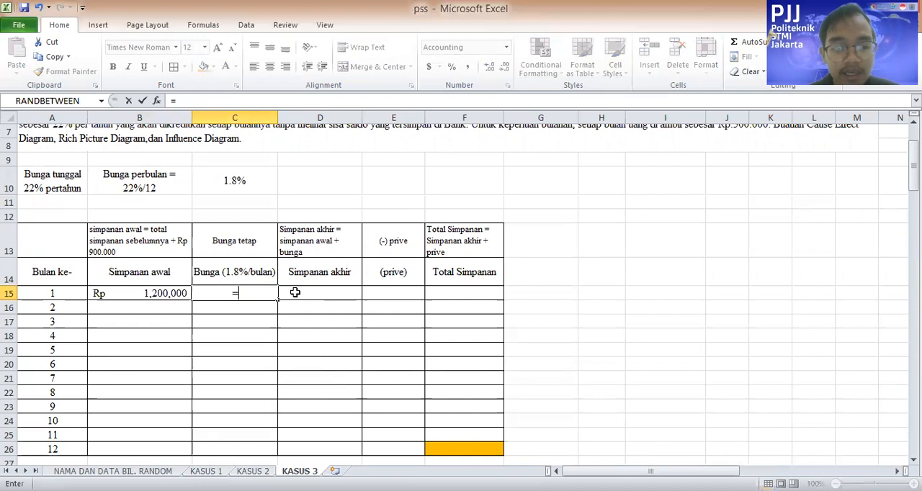
type("1.8%*")
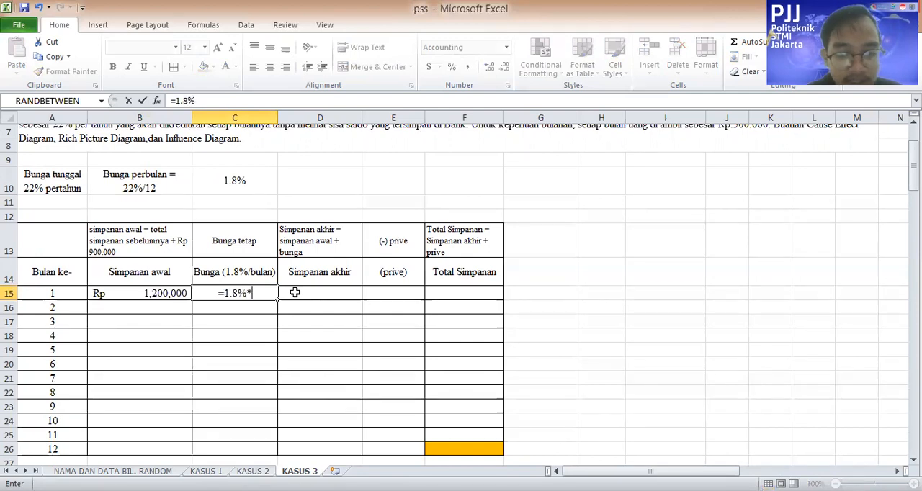
type("B15")
key("Return")
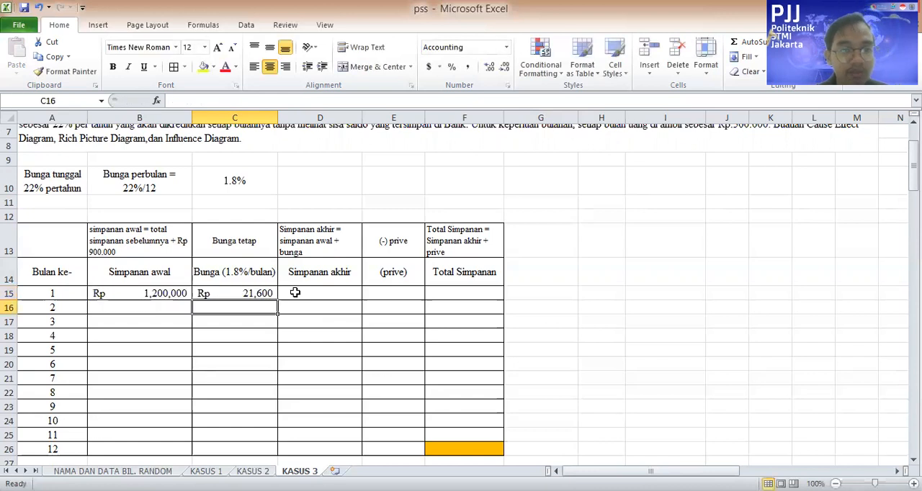
left_click(245, 283)
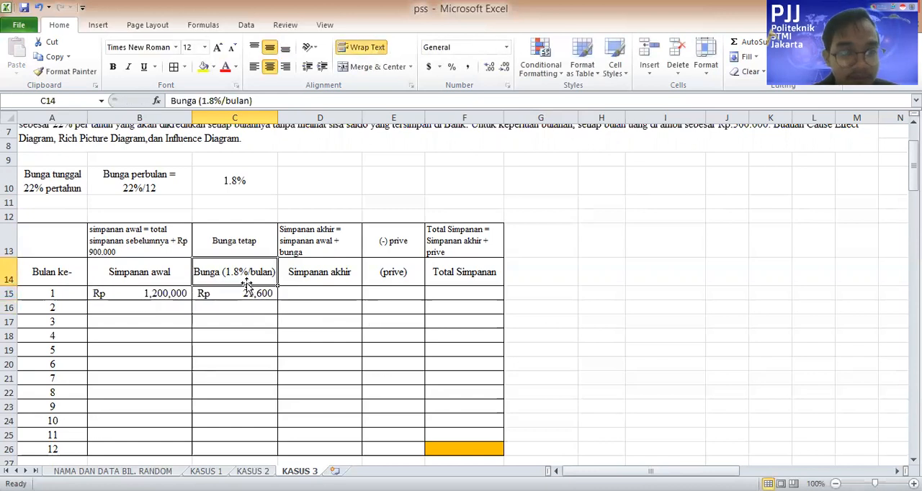
left_click(278, 101)
left_click(601, 308)
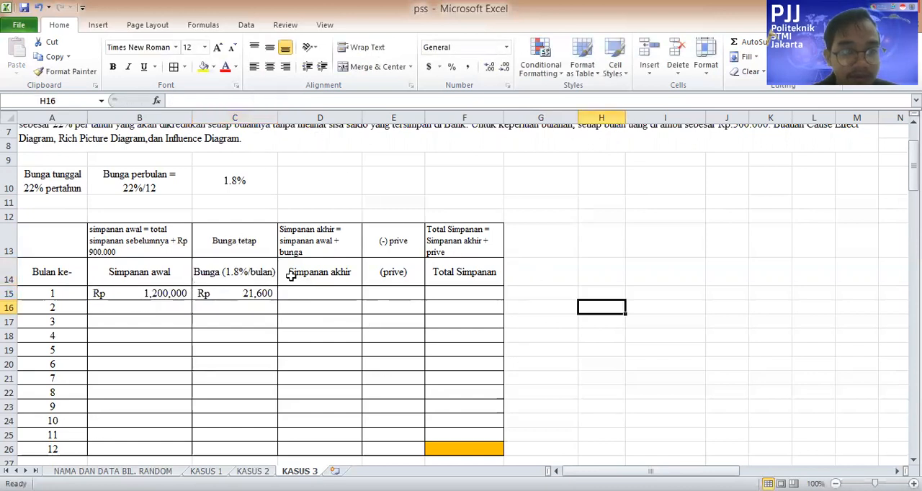
left_click(252, 180)
left_click(300, 295)
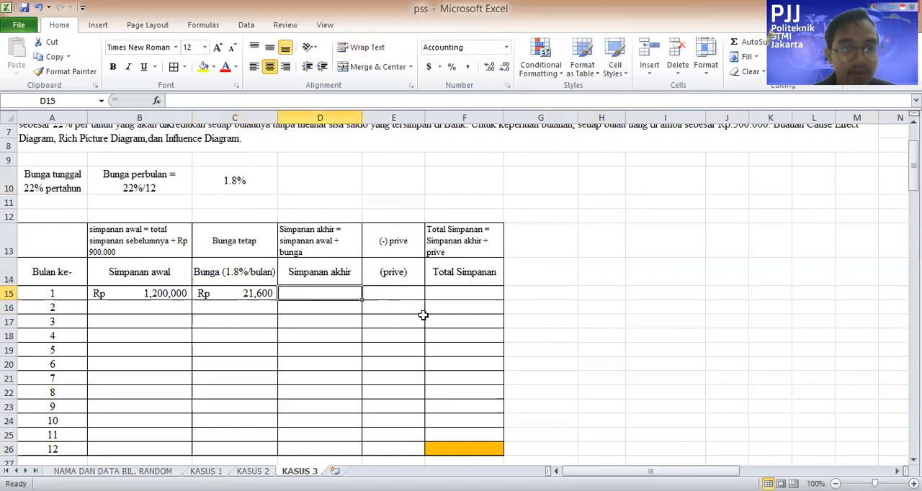
Replace the typed 1.8% in the month 1 interest formula with a reference to C10, giving =C10*B15
left_click(267, 293)
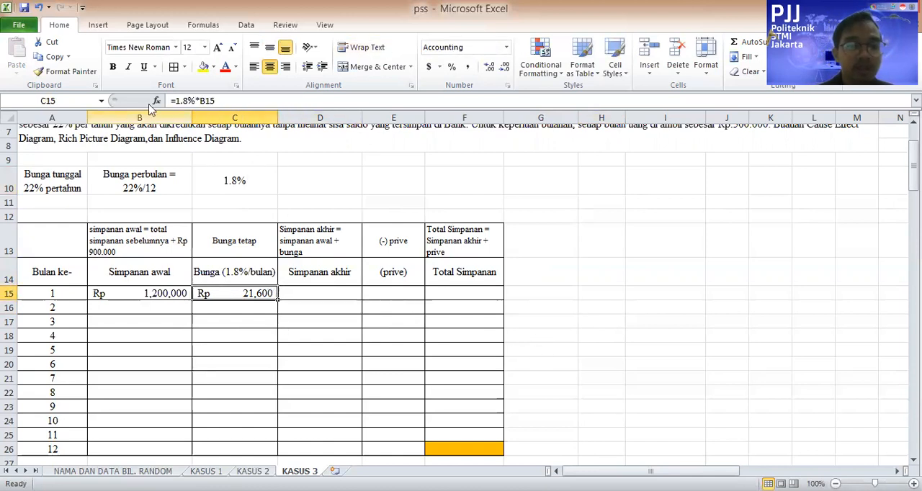
left_click(192, 100)
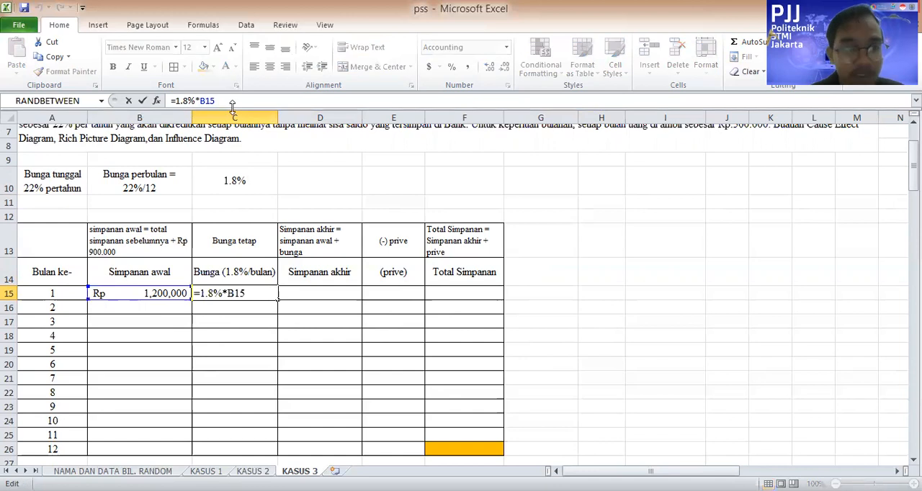
key("BackSpace")
key("BackSpace")
key("BackSpace")
key("BackSpace")
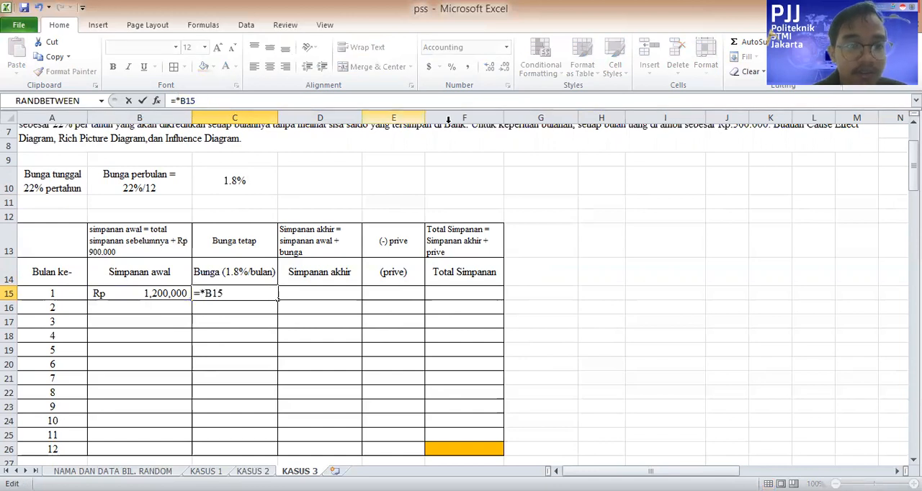
left_click(250, 173)
key("Return")
key("Up")
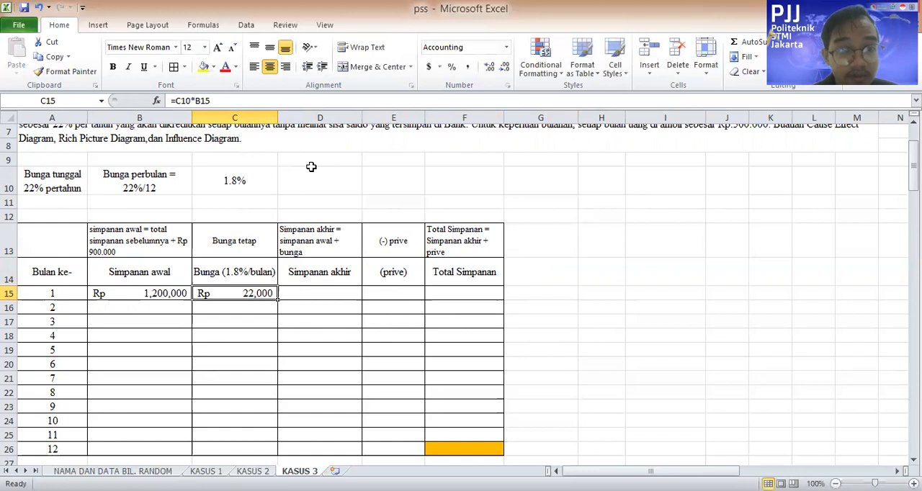
Make the interest rate reference in C15 absolute, so the formula reads =$C$10*B15
left_click(178, 101)
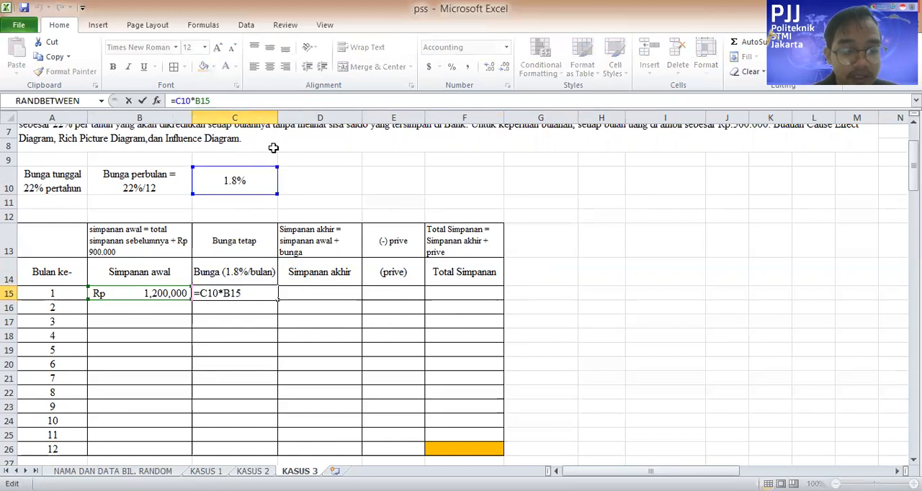
key("F4")
left_click(609, 303)
left_click(237, 180)
left_click(177, 101)
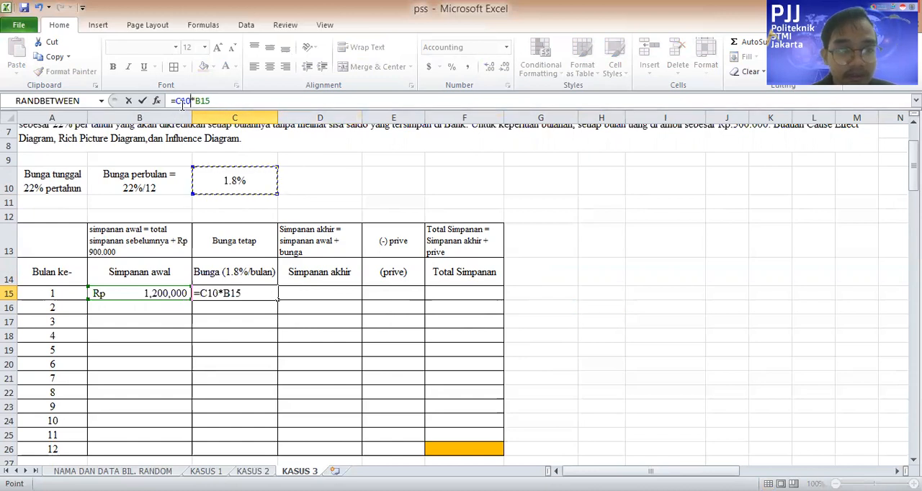
key("F4")
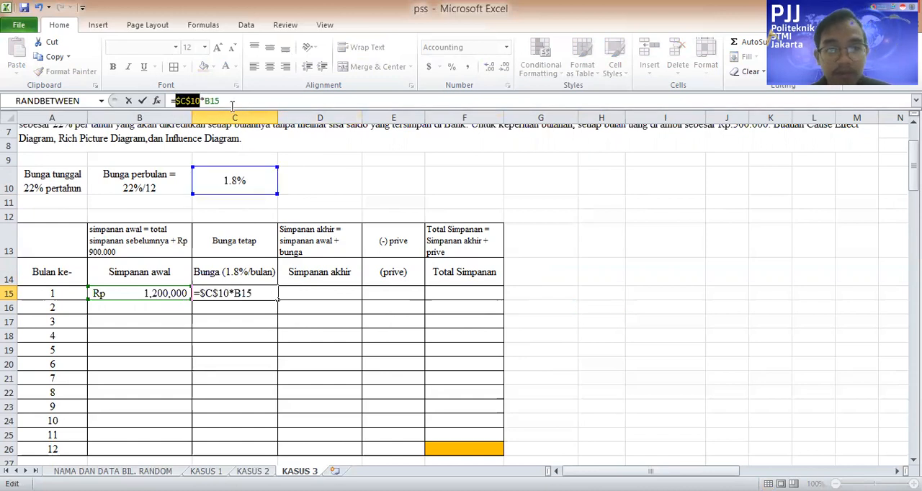
key("Return")
Calculate month 1's Simpanan akhir in D15 with the formula =B15+C15
left_click(288, 278)
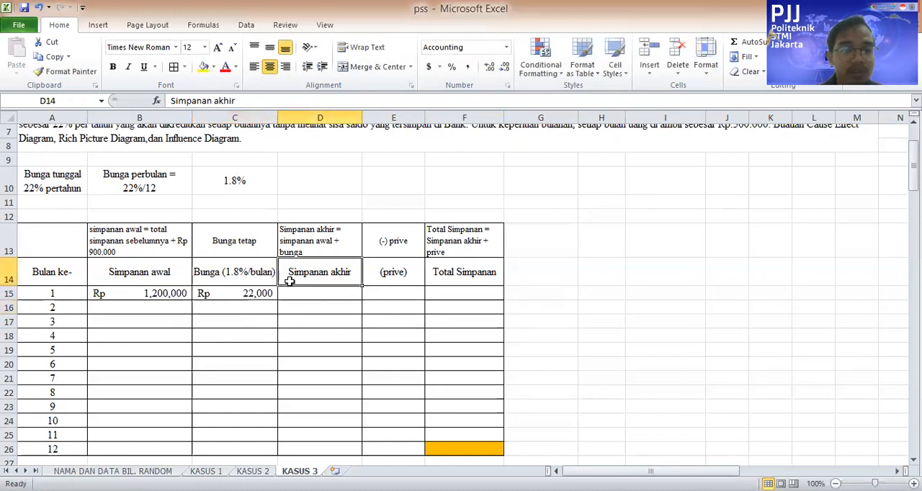
left_click(344, 291)
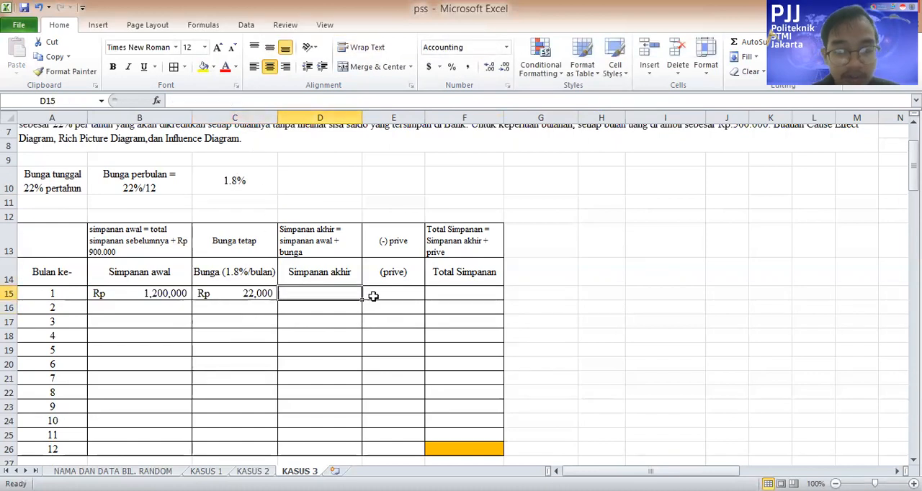
type("=")
key("Left")
key("Left")
key("Left")
key("Right")
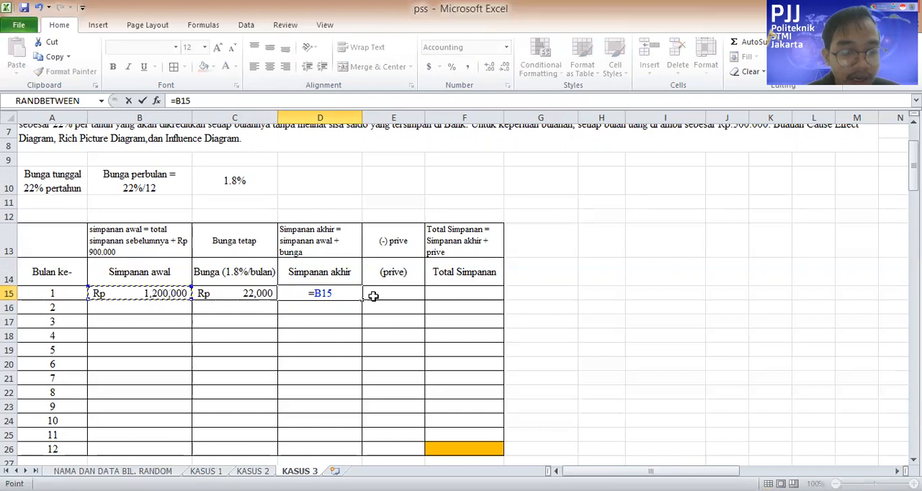
type("+")
key("BackSpace")
type("+")
key("Right")
key("Left")
key("Left")
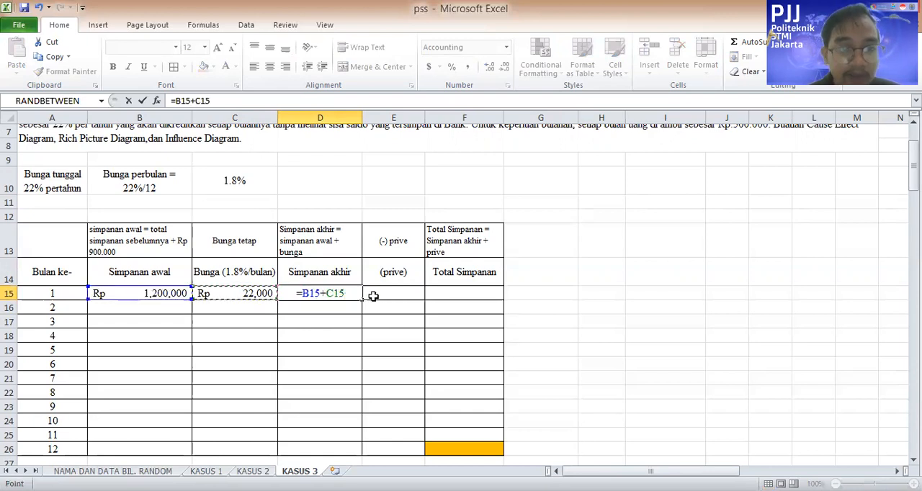
key("Return")
Enter month 1's prive withdrawal in E15 as =-500000
key("Right")
left_click(373, 297)
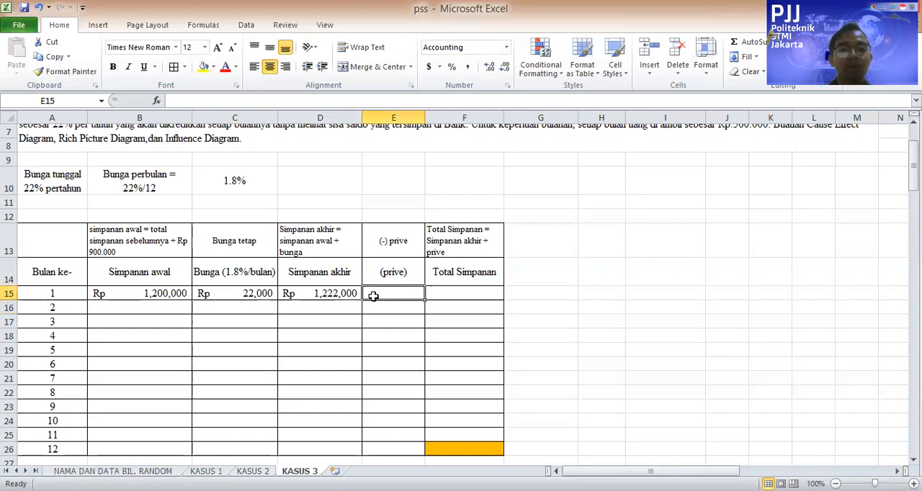
key("Left")
key("Right")
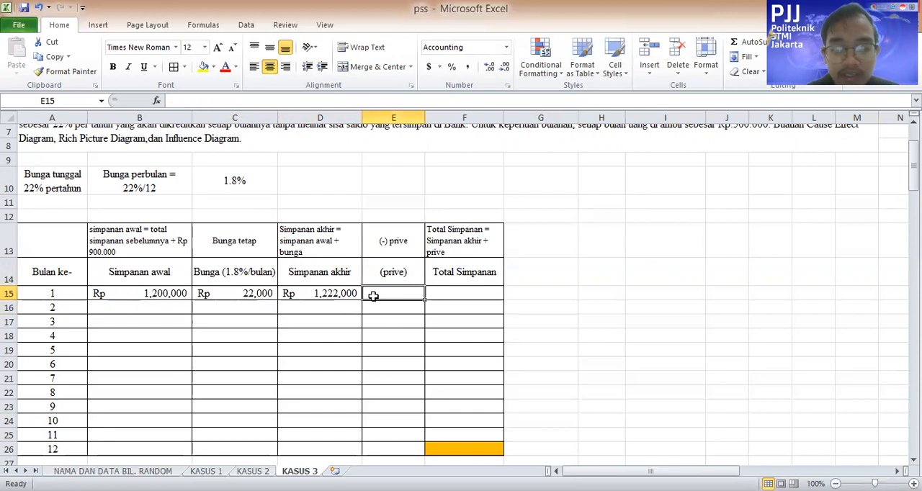
type("=")
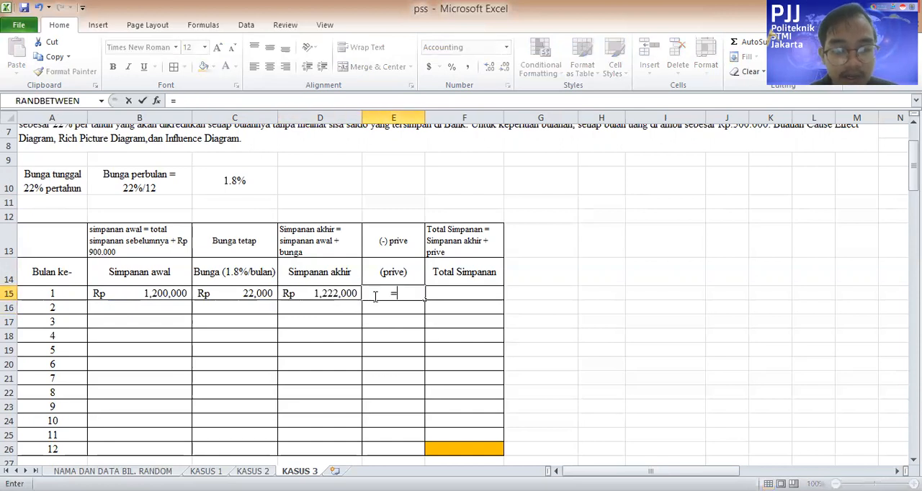
type("-500000")
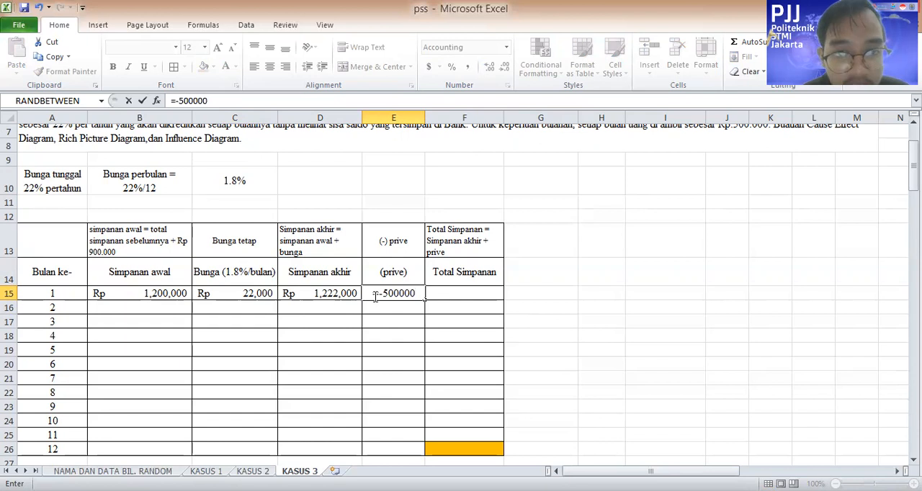
key("Return")
Copy the month 1 prive value in E15 to months 2 through 12, E16:E26
left_click(406, 293)
key("ctrl+c")
left_click_drag(412, 310, 419, 408)
key("ctrl+v")
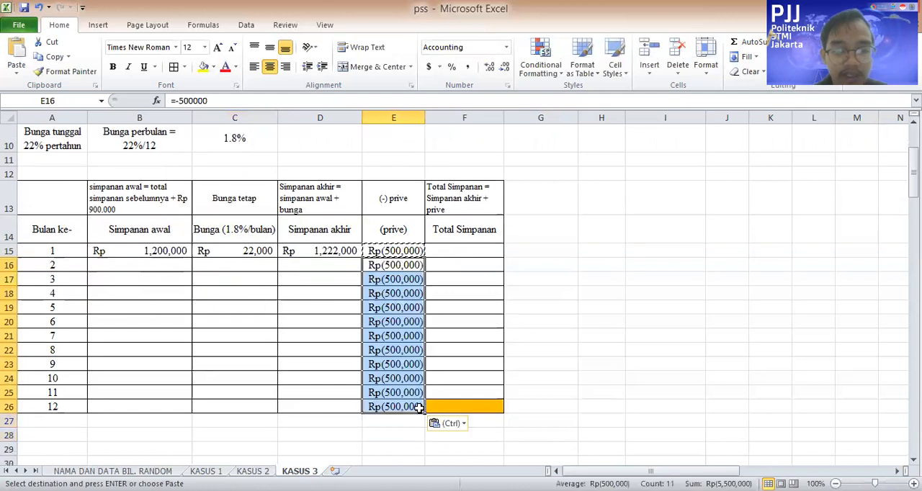
left_click(583, 335)
key("Escape")
Calculate month 1's Total Simpanan in F15 with the formula =D15+E15
left_click(487, 256)
scroll(534, 330, "up", 1)
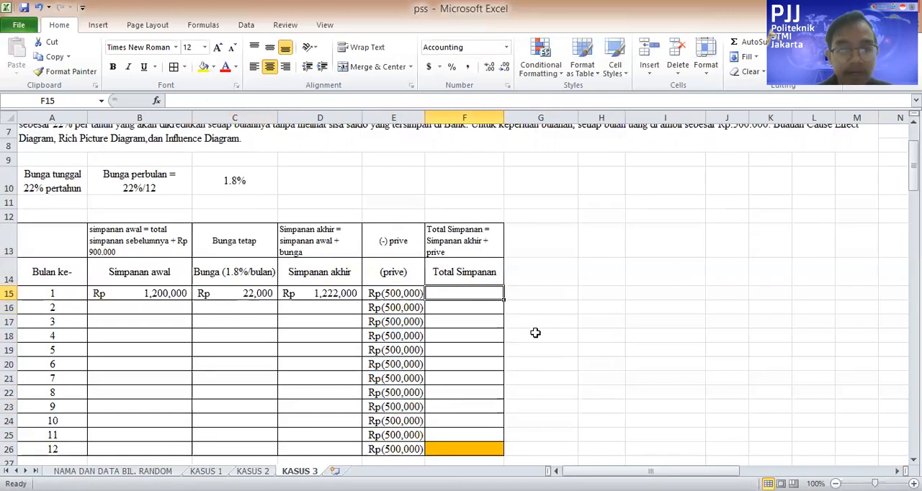
type("=")
key("Left")
key("Left")
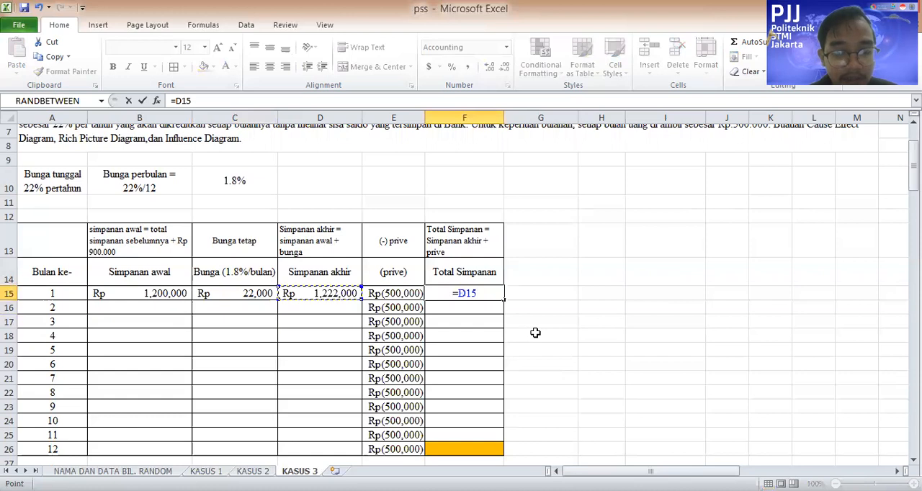
type("+")
key("Left")
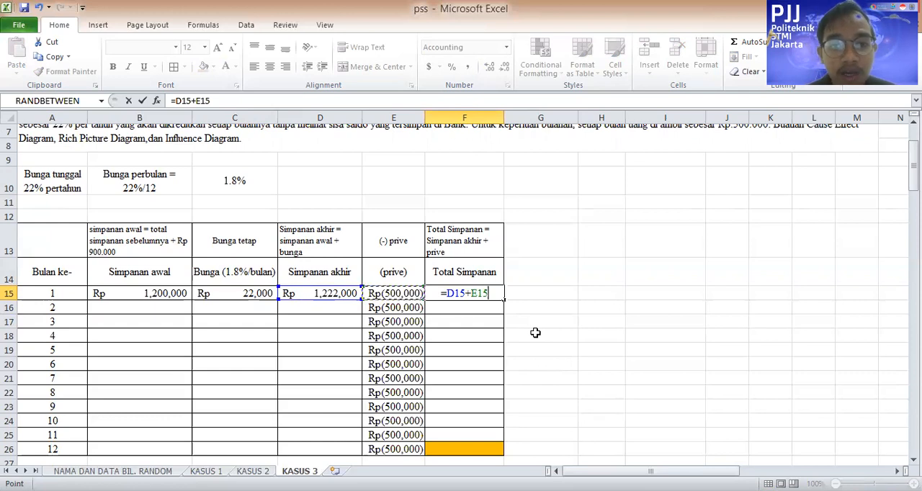
key("Return")
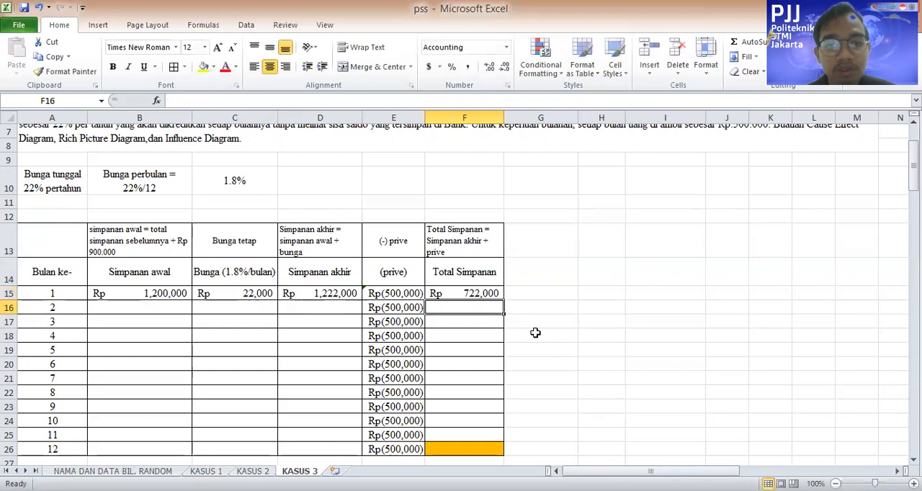
Enter =900000 as month 2's Simpanan awal in B16
left_click(160, 309)
scroll(287, 310, "up", 2)
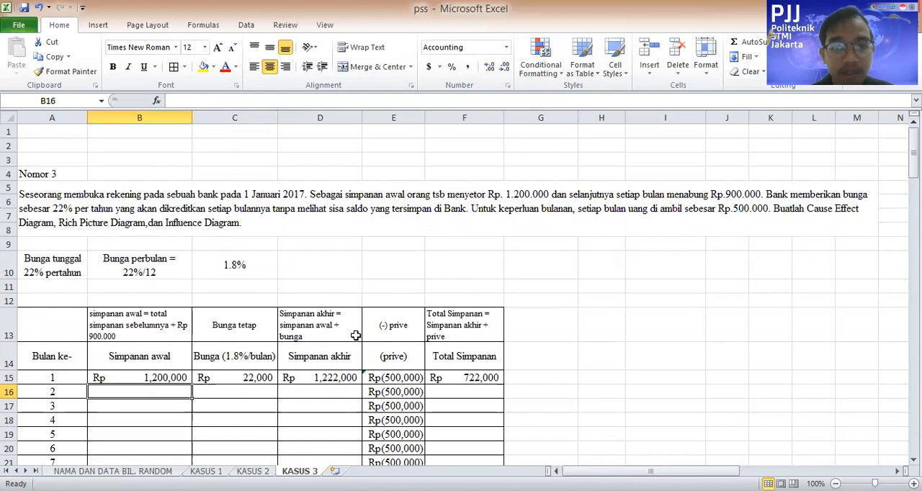
type("=900")
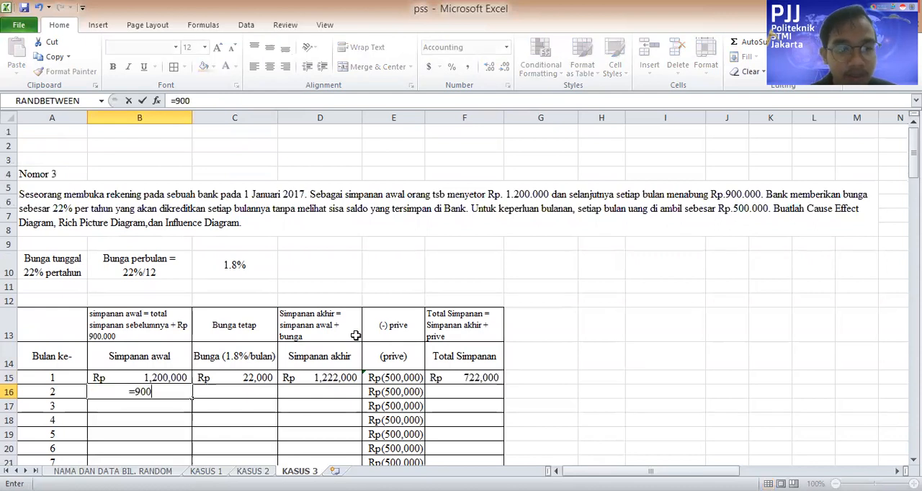
type("000")
key("Return")
Copy month 1's Bunga amount in C15 to months 2 through 12, C16:C26, so each holds 22,000
key("Right")
key("Up")
key("Up")
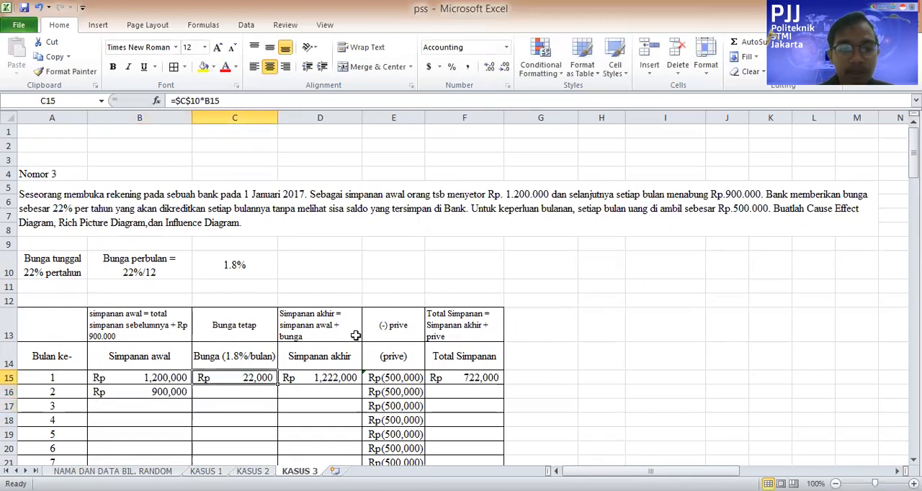
key("ctrl+c")
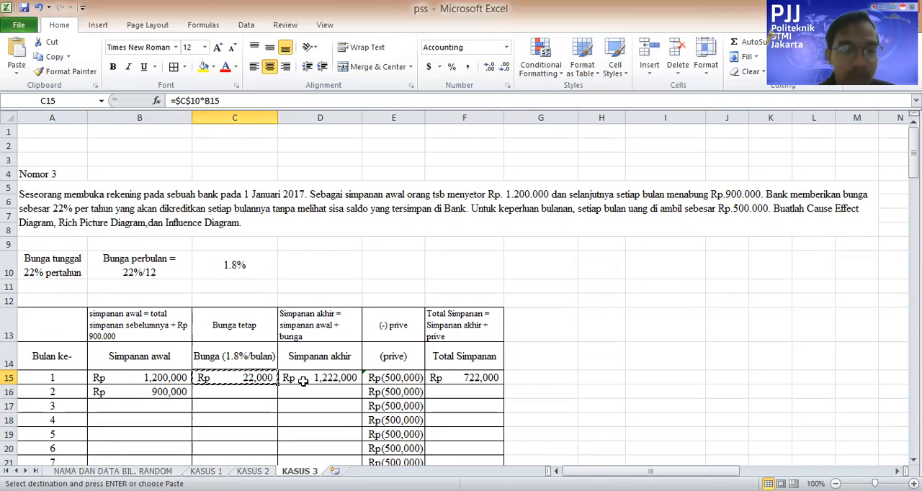
scroll(307, 369, "down", 4)
left_click_drag(245, 210, 243, 351)
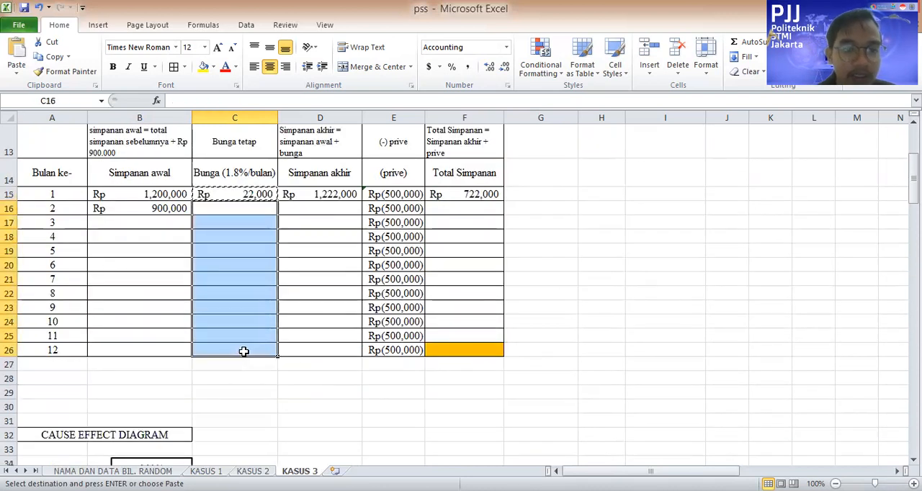
right_click(244, 351)
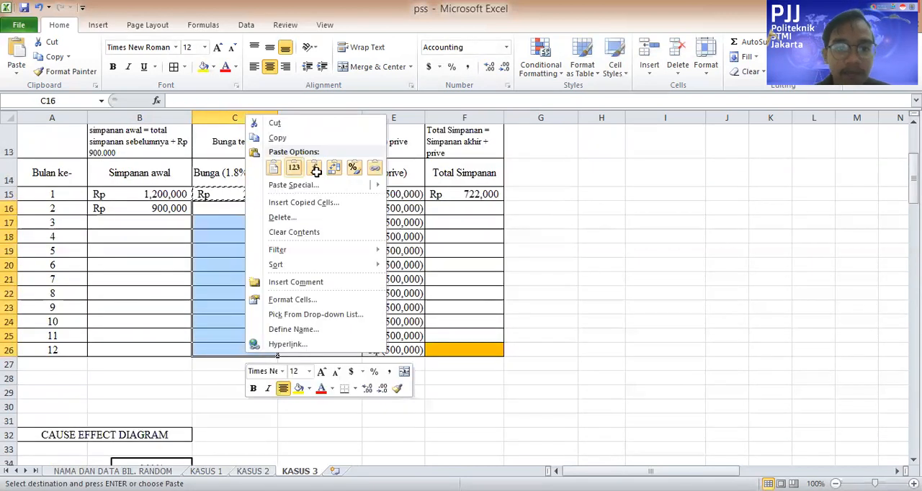
left_click(316, 171)
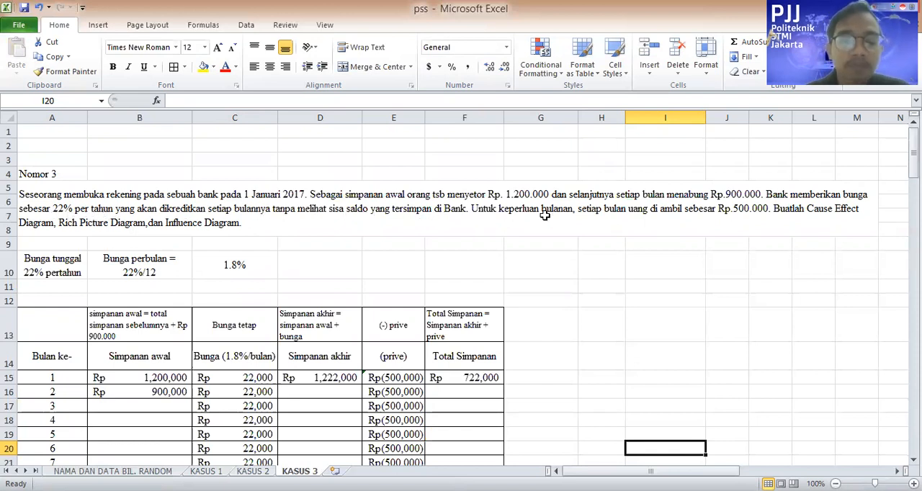
Fill month 1's Simpanan akhir formula in D15 down to D26 and the Total Simpanan formula in F15 down to F25
scroll(310, 326, "down", 3)
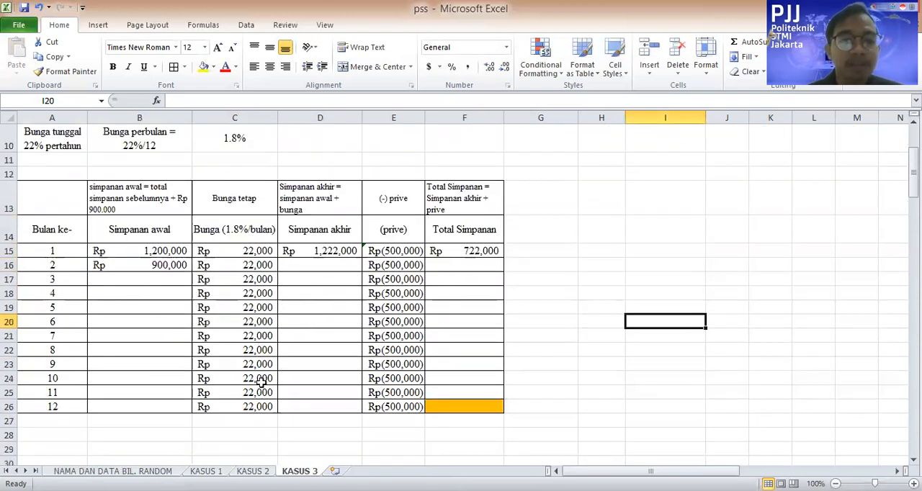
left_click(340, 263)
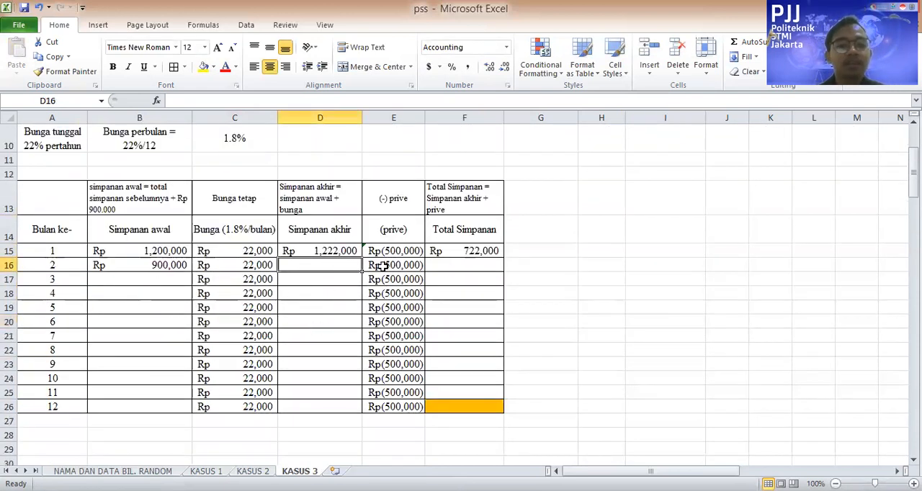
left_click(354, 252)
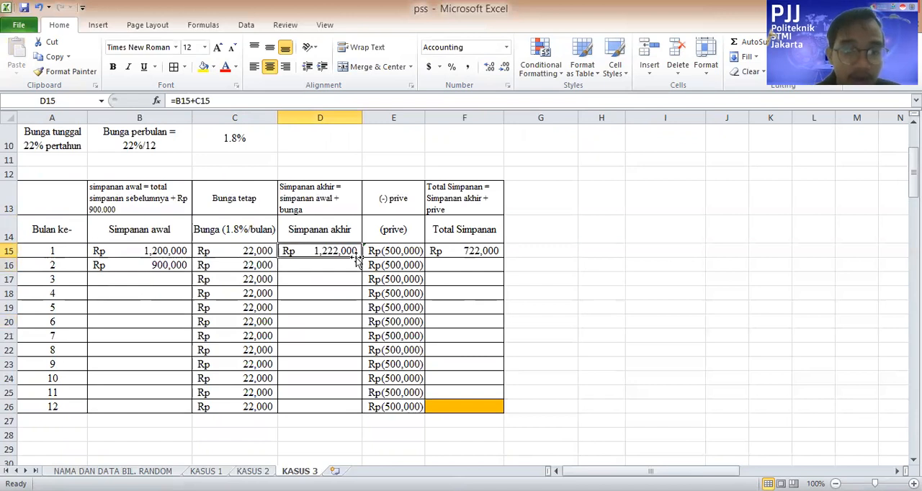
left_click_drag(363, 257, 362, 414)
left_click(469, 248)
left_click_drag(504, 258, 498, 395)
Try to fill month 2's Simpanan awal entry =900000 from B16 down to B26, and undo the fill
left_click(137, 265)
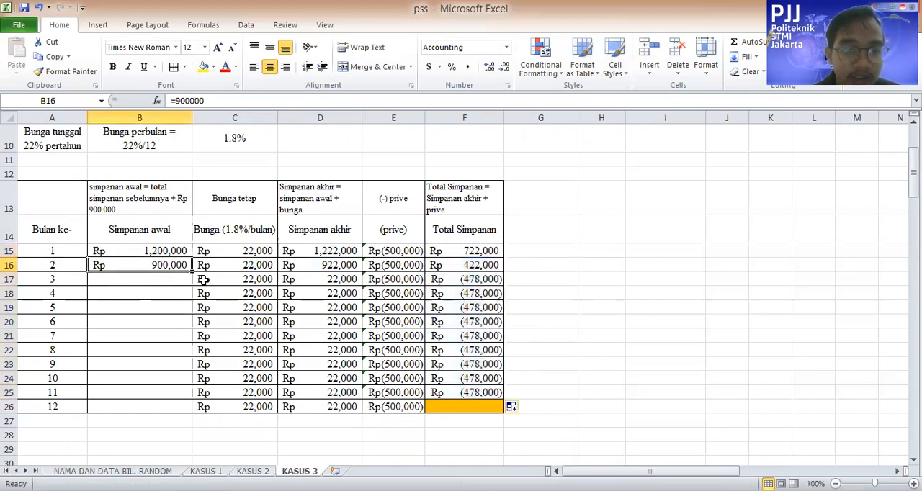
left_click_drag(192, 271, 191, 411)
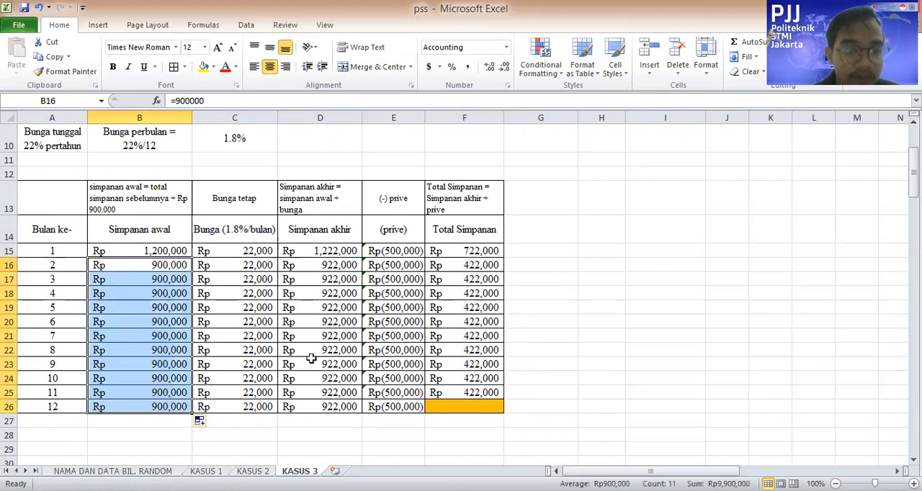
left_click(161, 264)
left_click(534, 271)
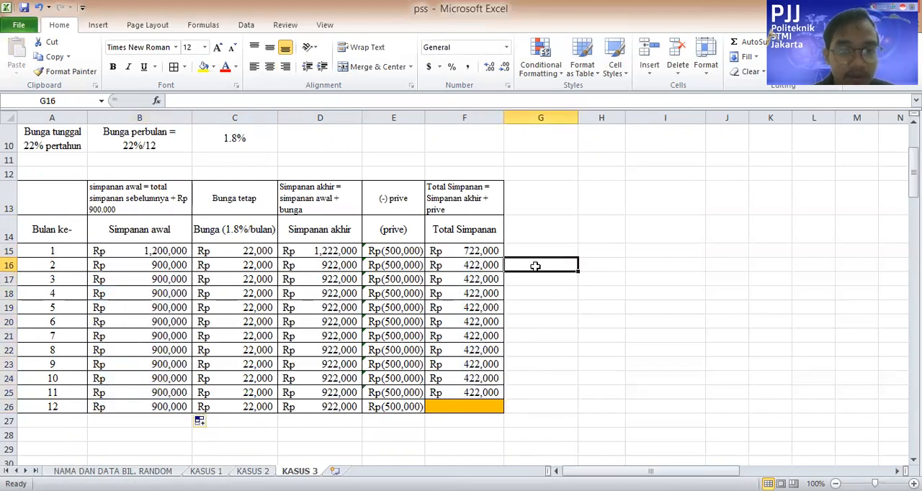
left_click(478, 403)
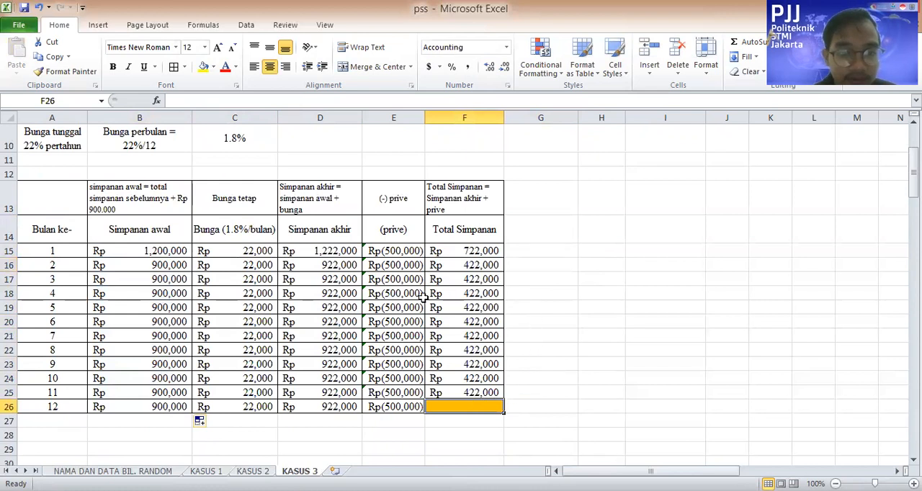
left_click(250, 281)
left_click(261, 266)
left_click(351, 264)
key("ctrl+z")
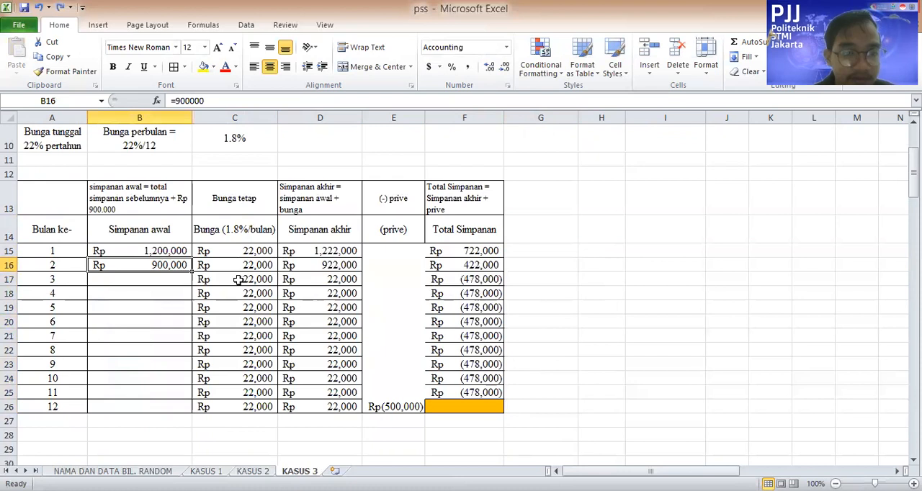
Change month 2's Simpanan awal in B16 to =F15+900000 and fill the formula down to month 12 in B26
scroll(211, 353, "up", 2)
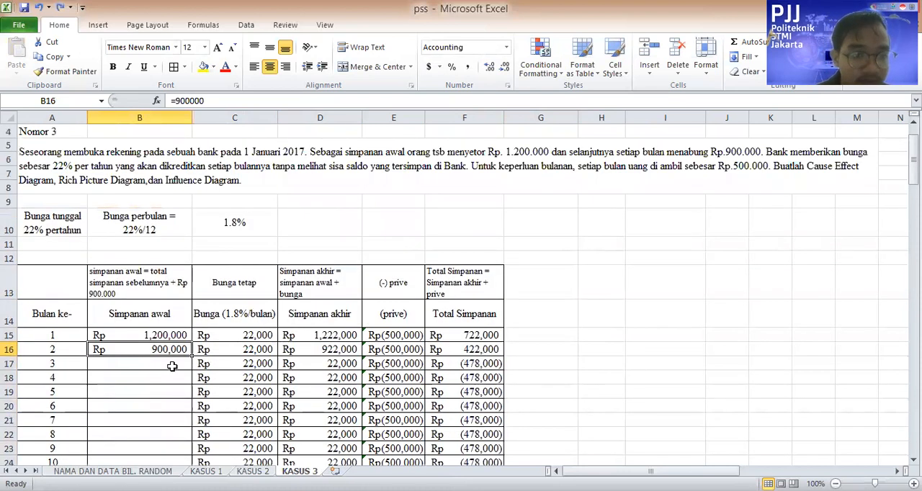
left_click(266, 101)
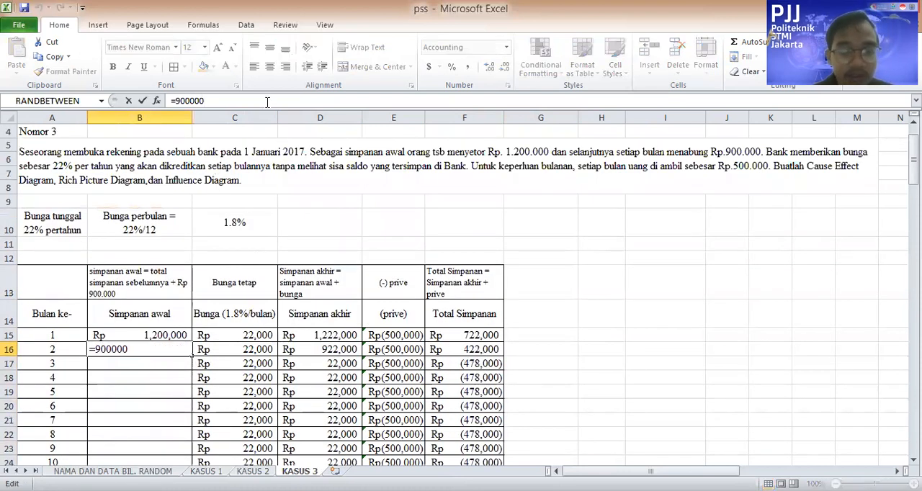
key("BackSpace")
key("BackSpace")
key("BackSpace")
key("BackSpace")
key("BackSpace")
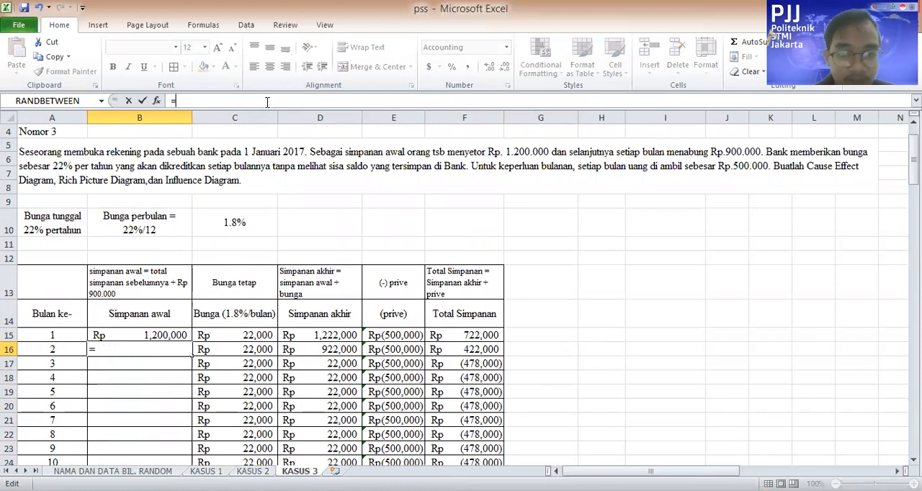
left_click(462, 335)
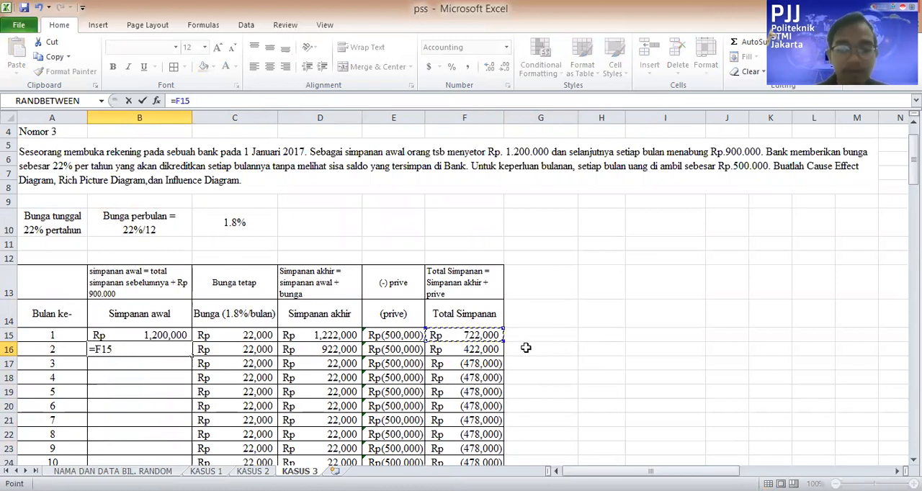
type("+900000")
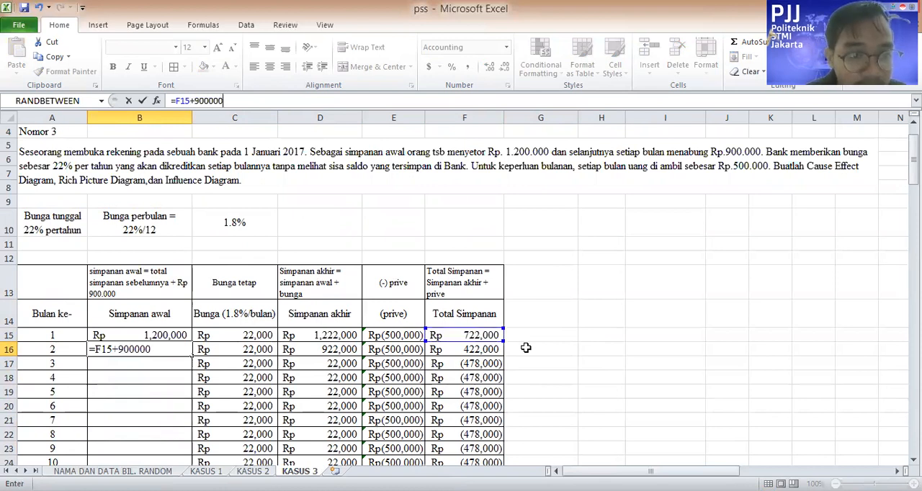
key("Return")
key("Up")
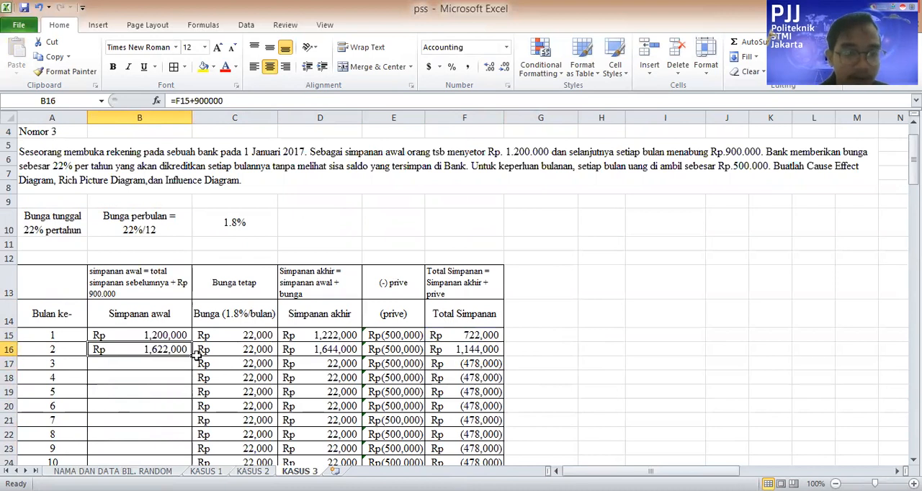
left_click_drag(193, 354, 192, 444)
Extend the Total Simpanan formula from month 11 in F25 to month 12 in F26
left_click(464, 432)
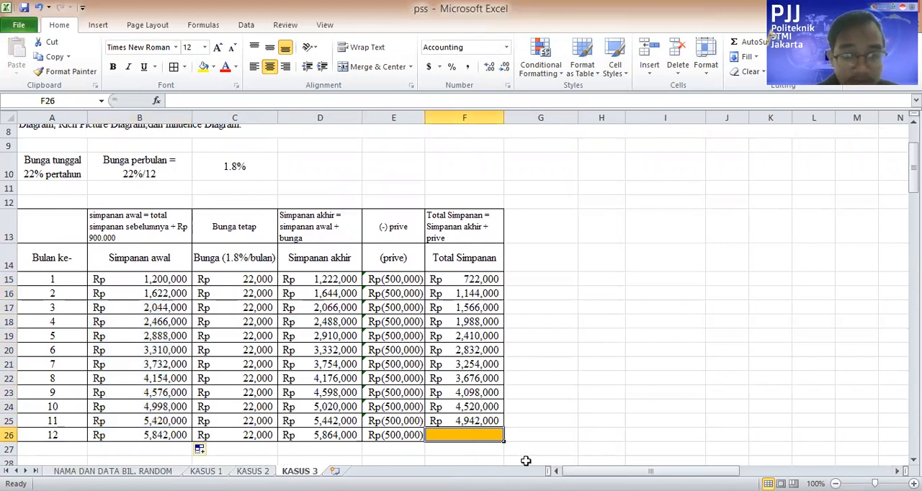
left_click(508, 412)
left_click(502, 423)
left_click_drag(506, 429, 506, 432)
Highlight month 12's Total Simpanan cell F26 with a yellow fill
left_click(498, 435)
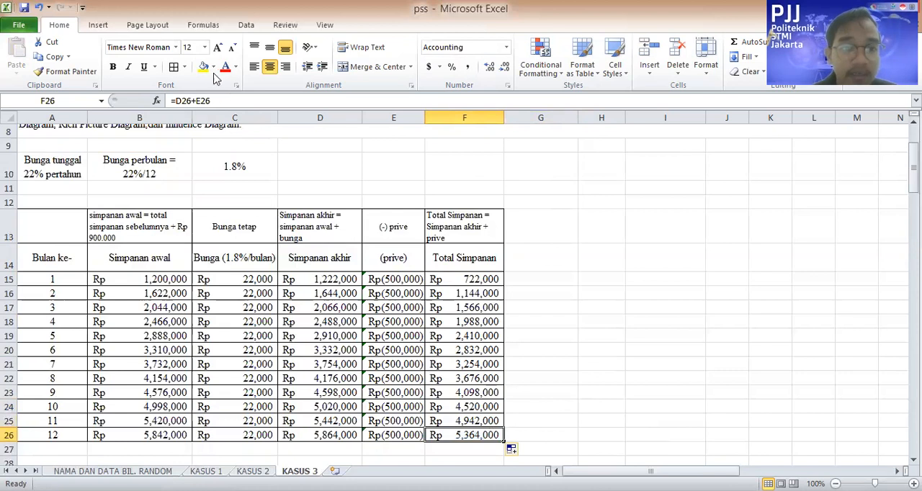
left_click(237, 167)
left_click(602, 406)
left_click(441, 436)
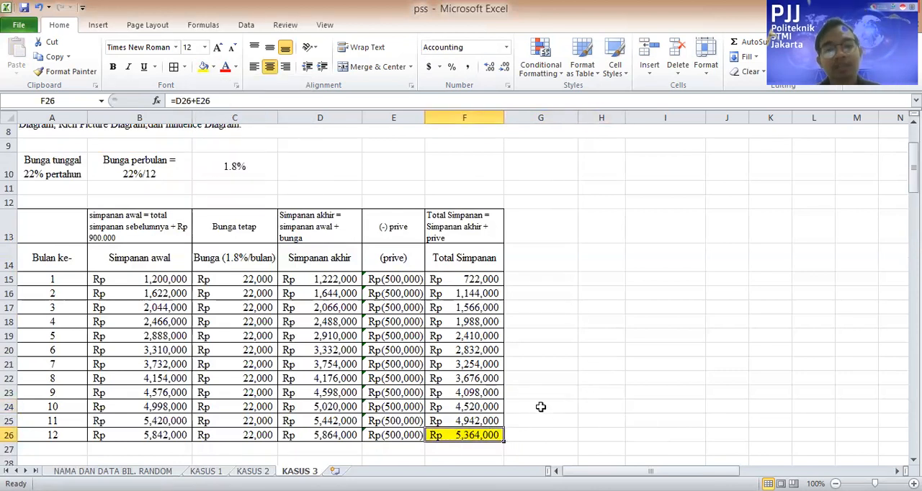
Review the savings table and examine the MAN and METHOD branches of the Cause Effect Diagram below it
scroll(540, 407, "down", 1)
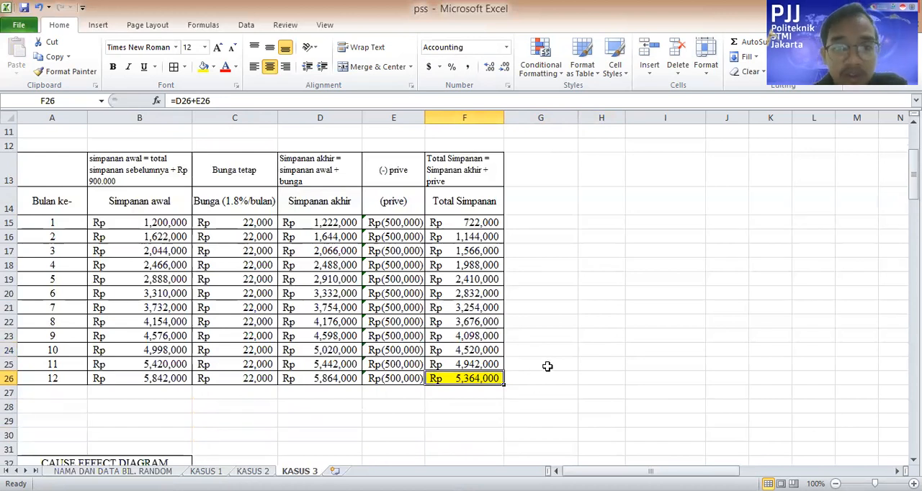
scroll(524, 369, "up", 1)
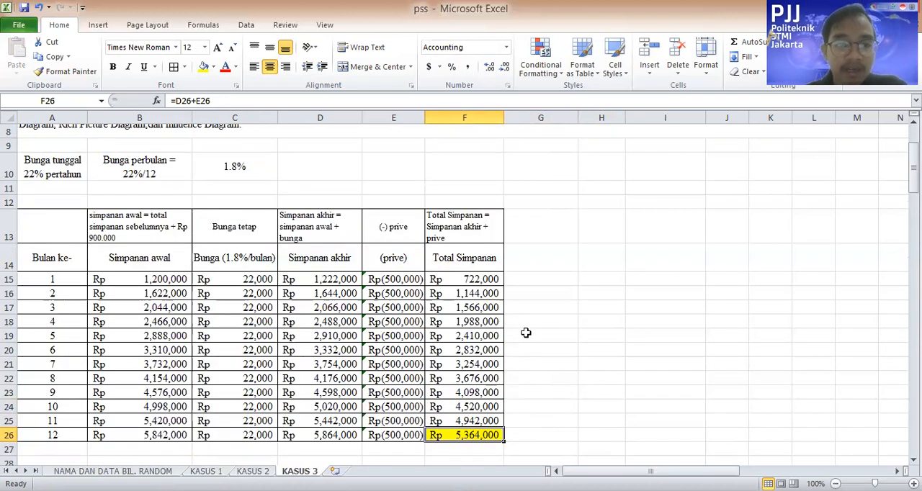
scroll(526, 335, "up", 2)
scroll(367, 252, "down", 5)
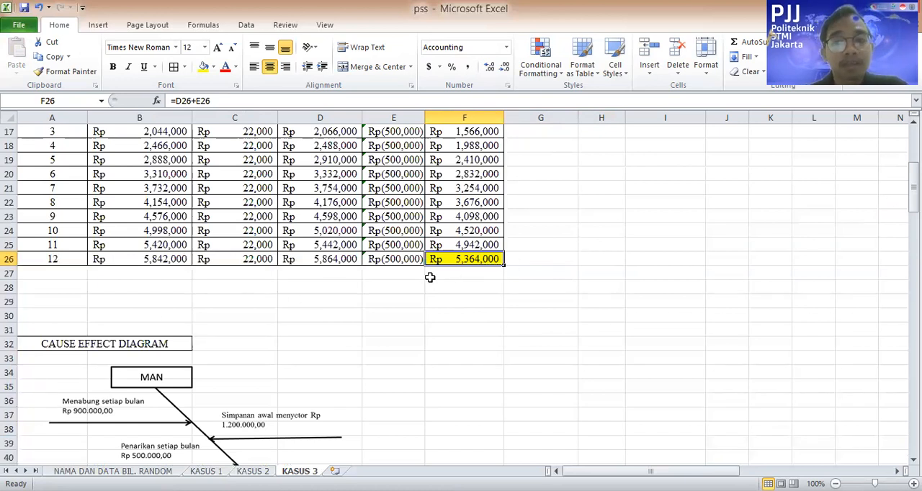
scroll(404, 274, "down", 2)
scroll(161, 303, "down", 1)
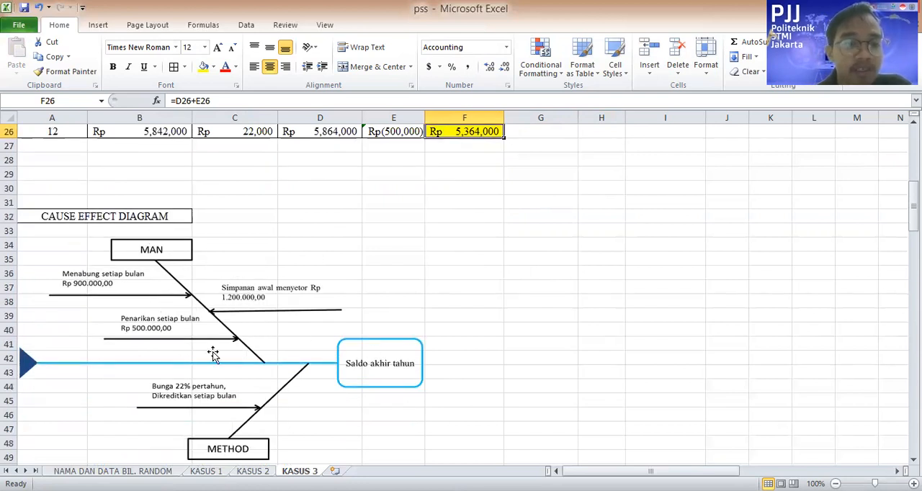
scroll(214, 353, "down", 1)
scroll(213, 354, "up", 1)
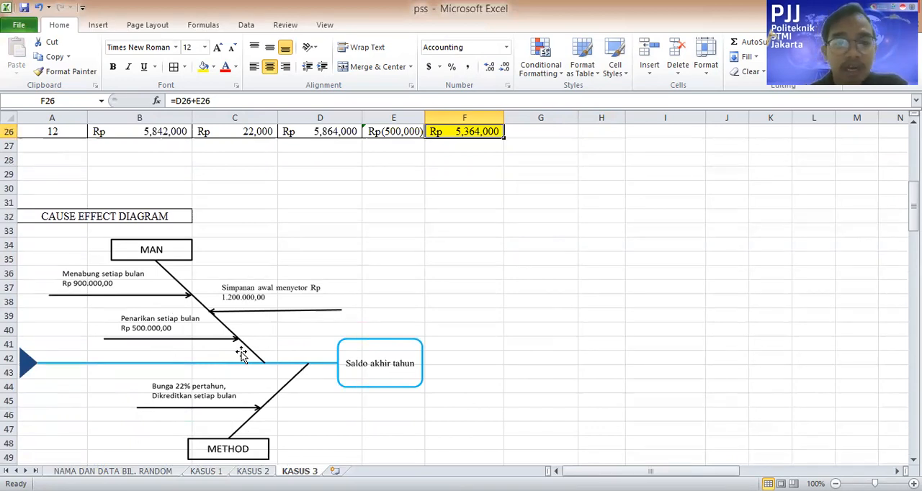
left_click(397, 375)
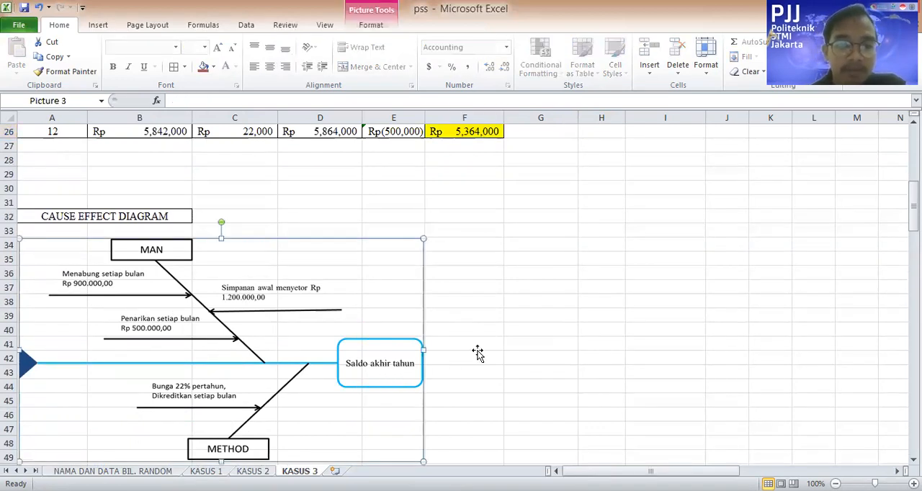
left_click(477, 348)
left_click(385, 356)
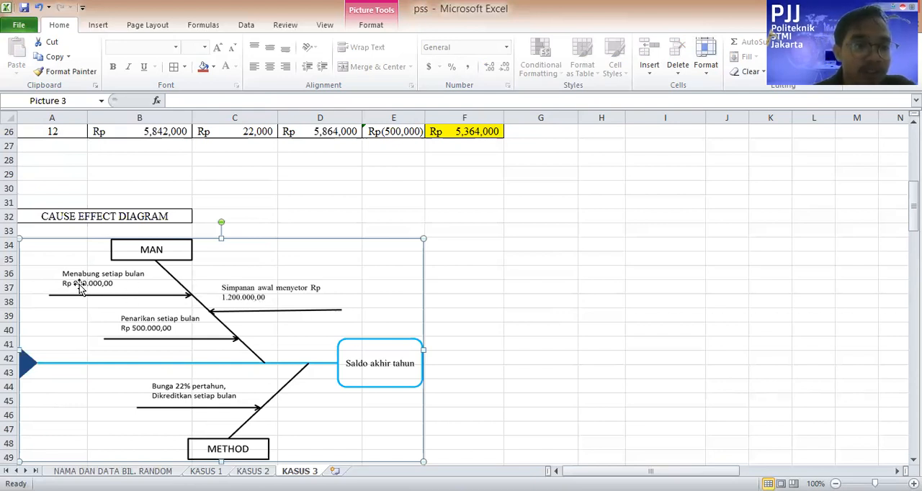
scroll(245, 356, "down", 2)
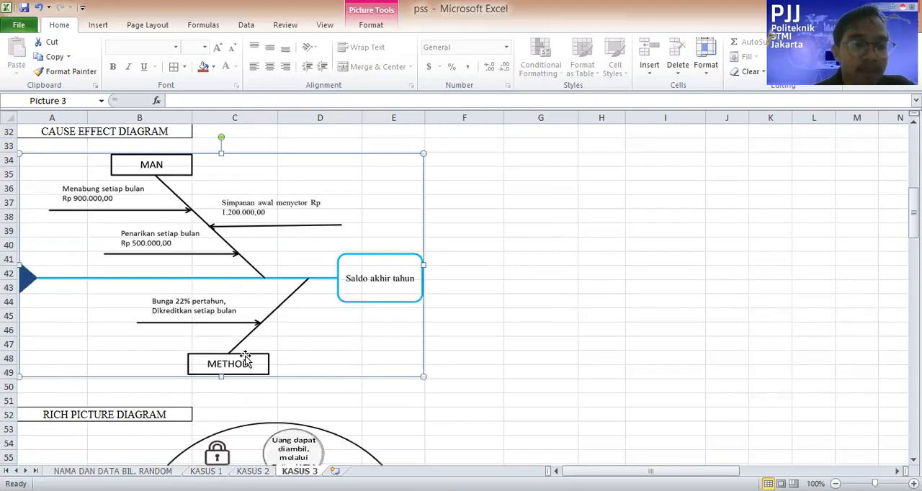
scroll(220, 337, "up", 1)
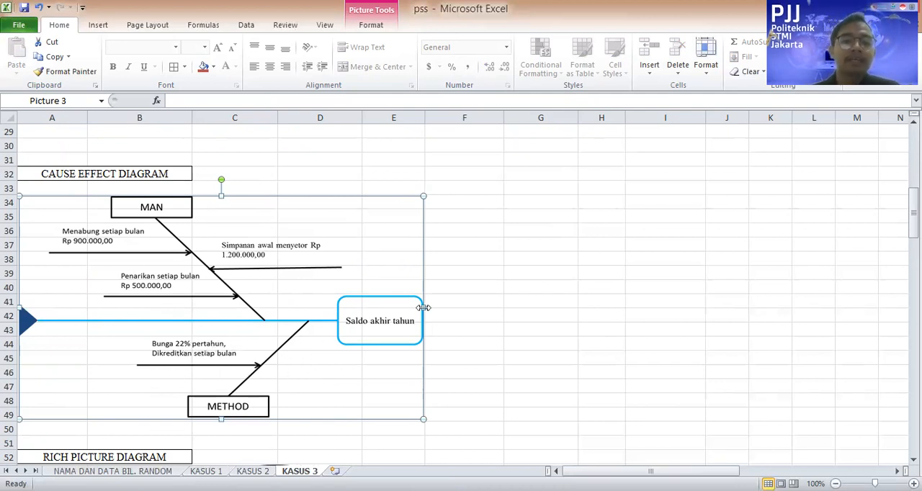
left_click(493, 315)
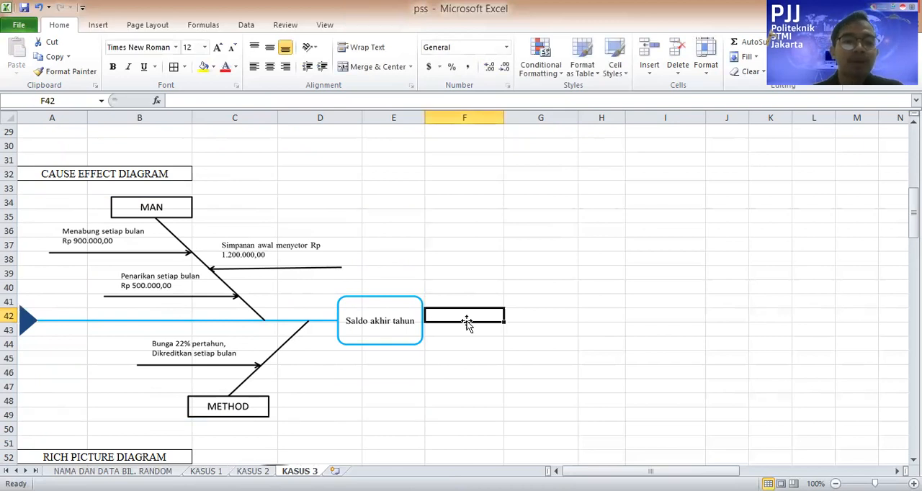
left_click(407, 313)
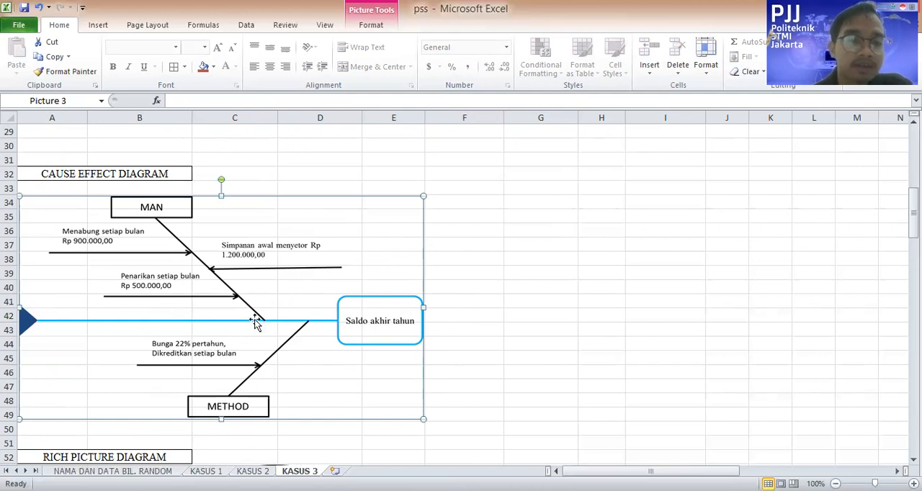
Examine the Rich Picture Diagram and continue to the Influence Diagram beneath it
scroll(249, 320, "down", 3)
scroll(178, 326, "down", 3)
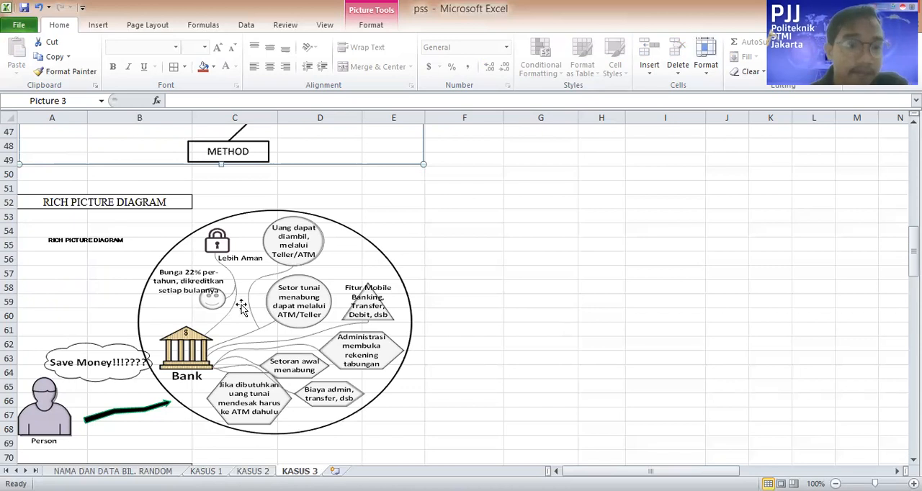
scroll(102, 361, "down", 3)
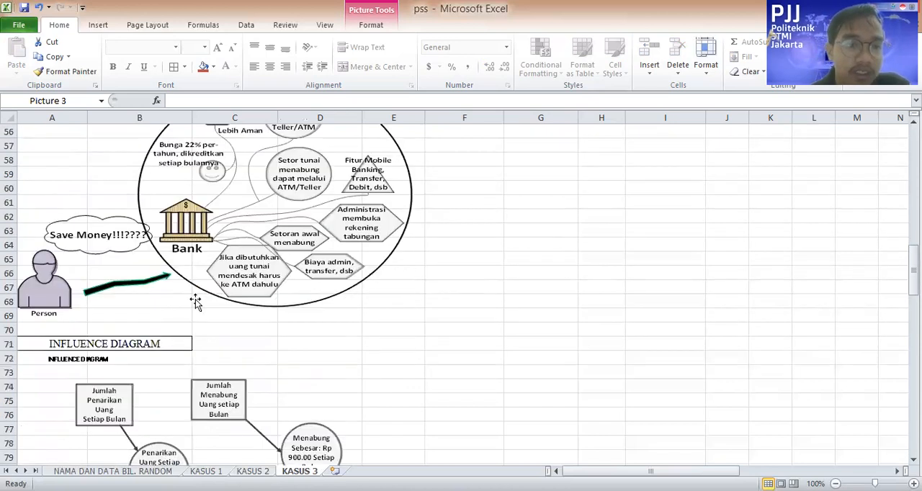